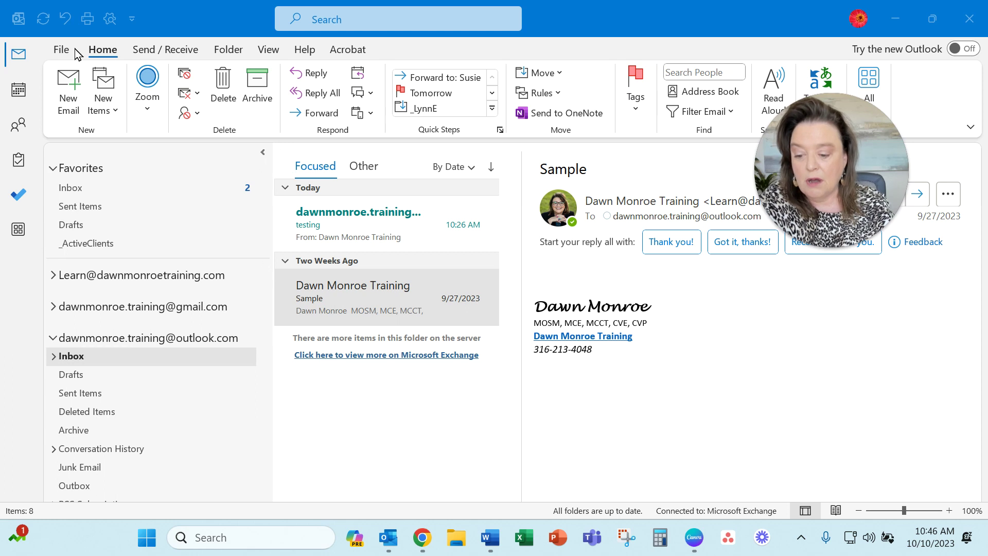
# Start a new Outlook email and review the existing signatures in Signatures and Stationery.
pyautogui.click(74, 83)
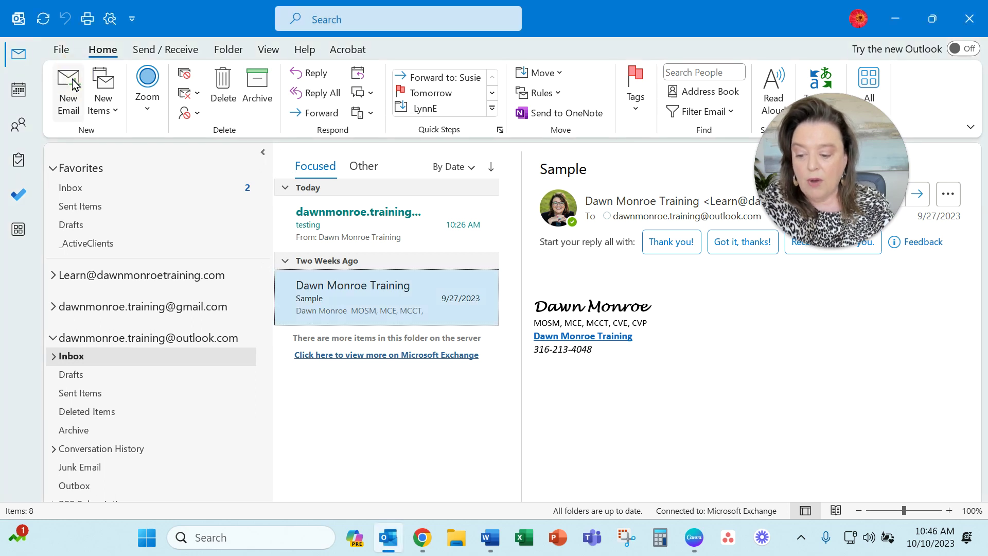
pyautogui.click(74, 84)
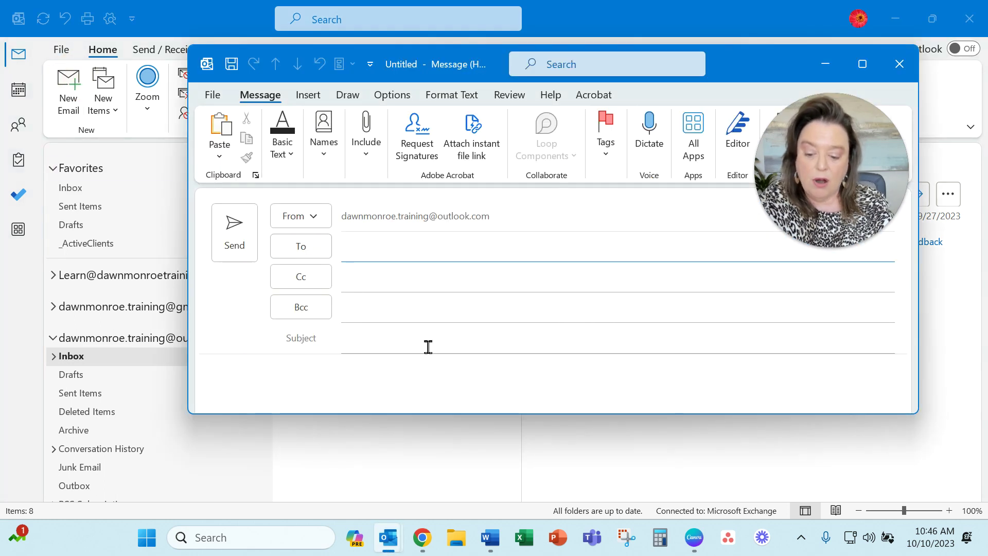
pyautogui.click(367, 153)
pyautogui.click(442, 236)
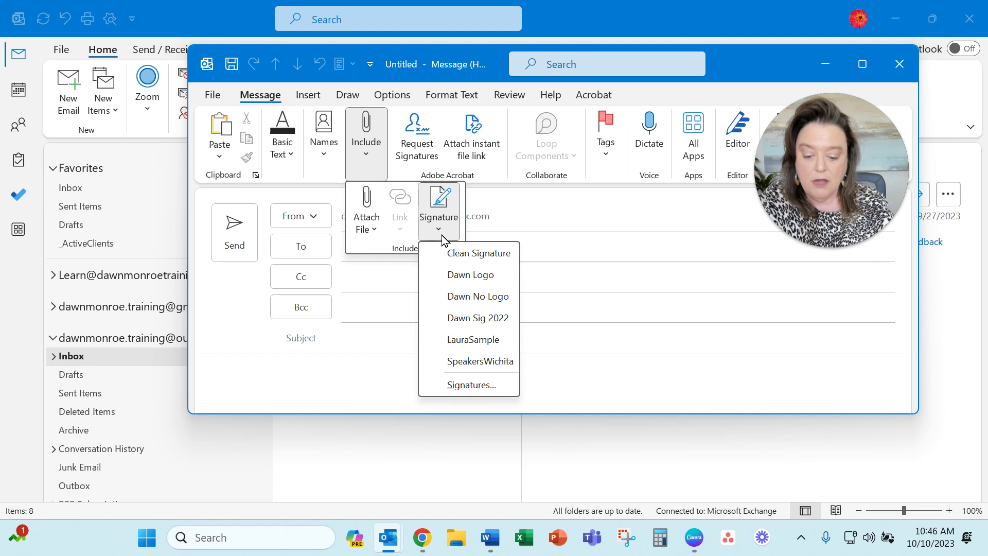
pyautogui.click(469, 392)
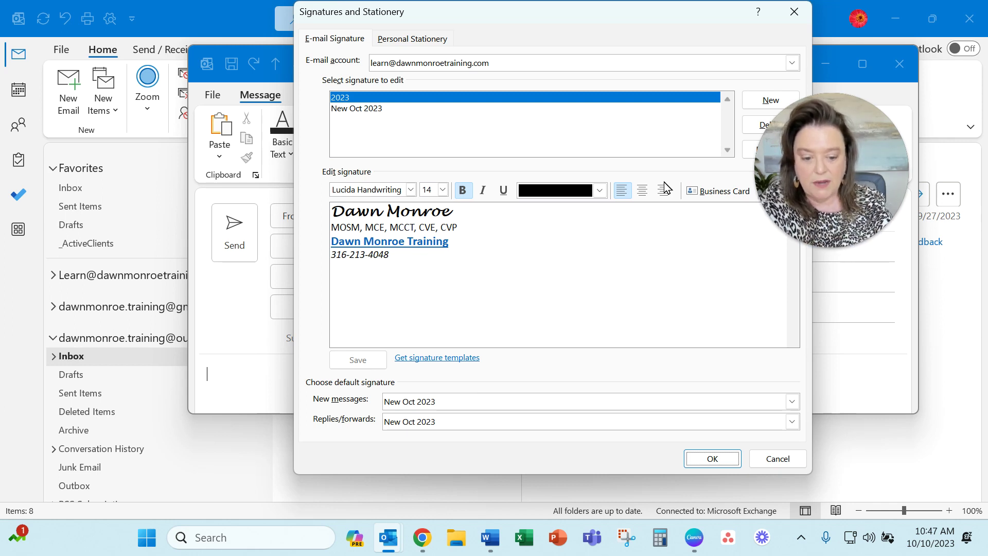
pyautogui.click(795, 12)
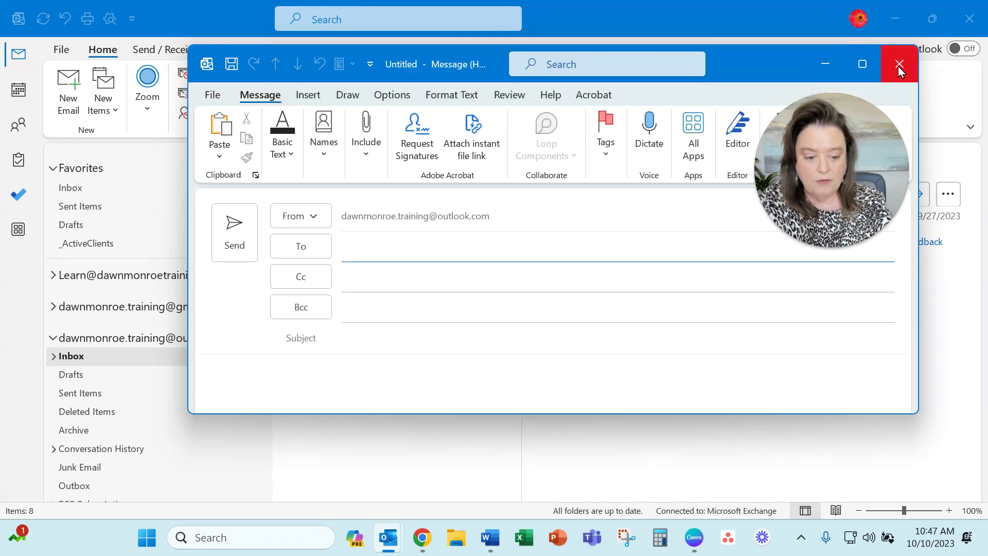
# Discard the draft and reach the signature settings via File > Options > Mail.
pyautogui.click(900, 66)
pyautogui.click(500, 310)
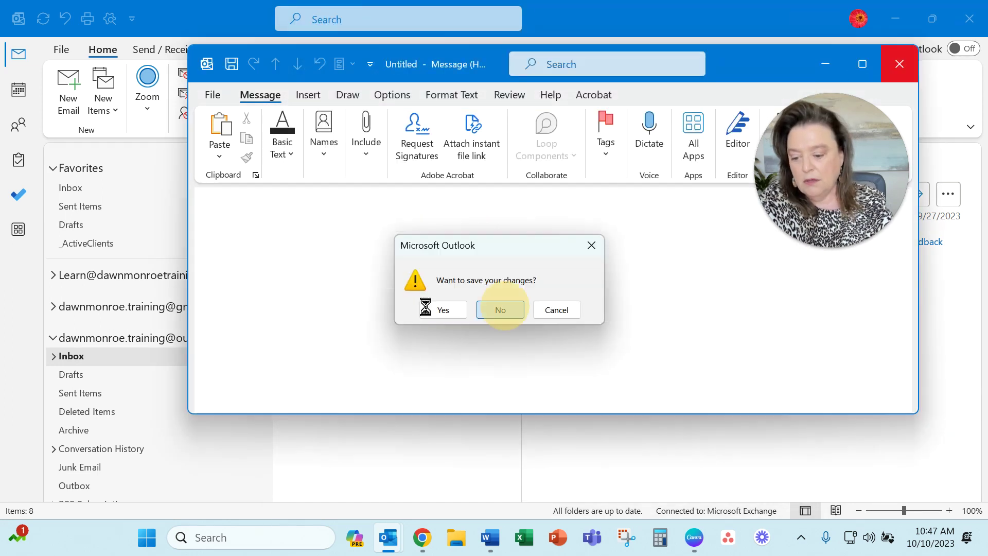
pyautogui.click(62, 49)
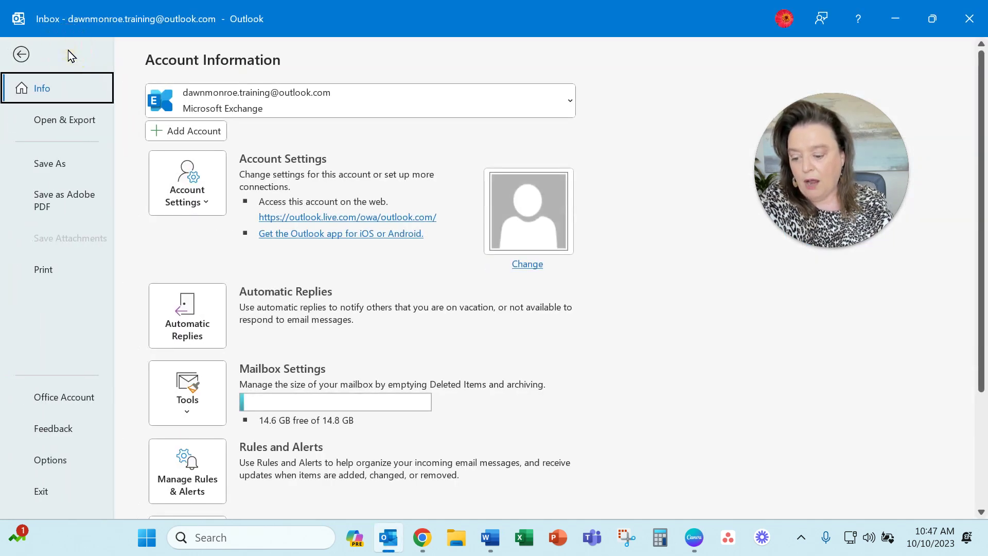
pyautogui.press('Escape')
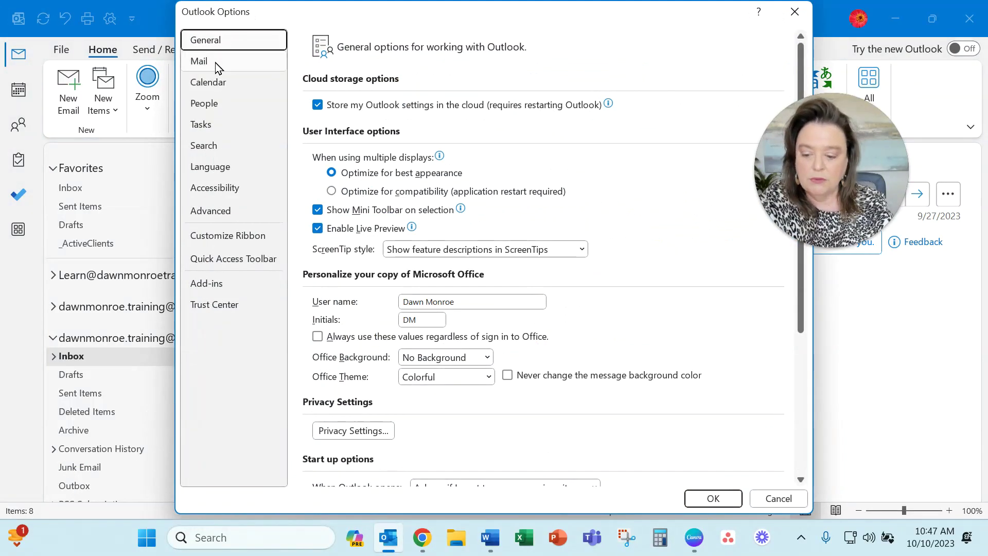
pyautogui.click(216, 65)
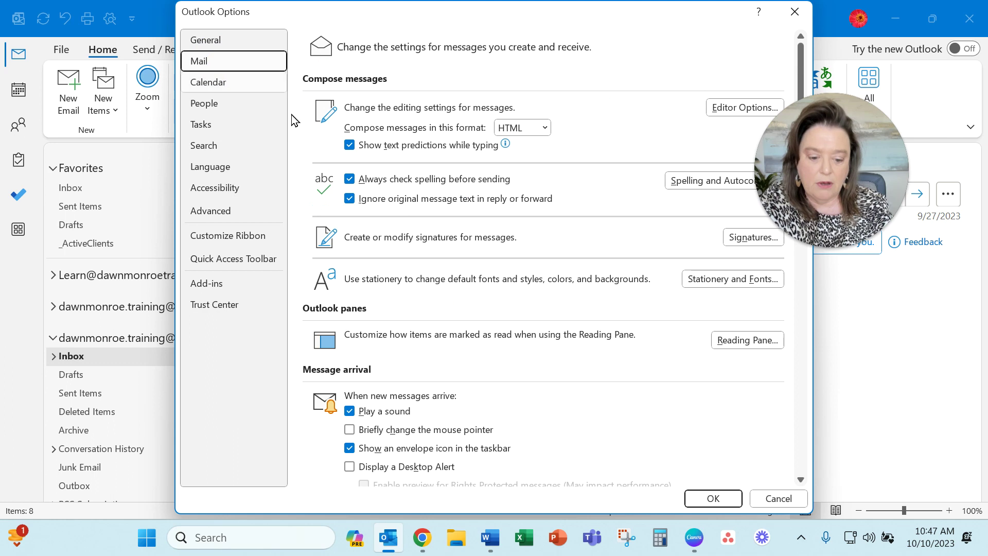
pyautogui.moveTo(801, 172); pyautogui.dragTo(864, 160)
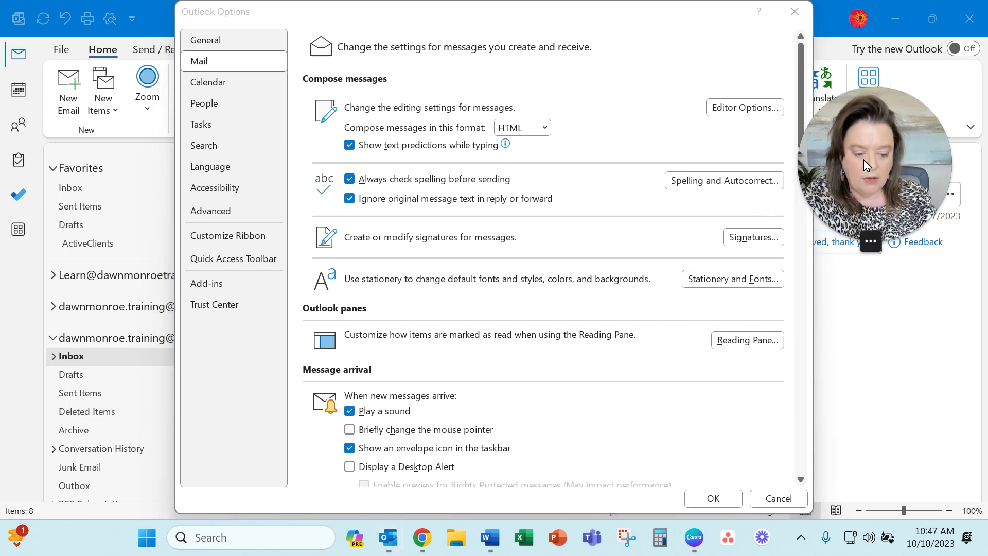
pyautogui.click(756, 237)
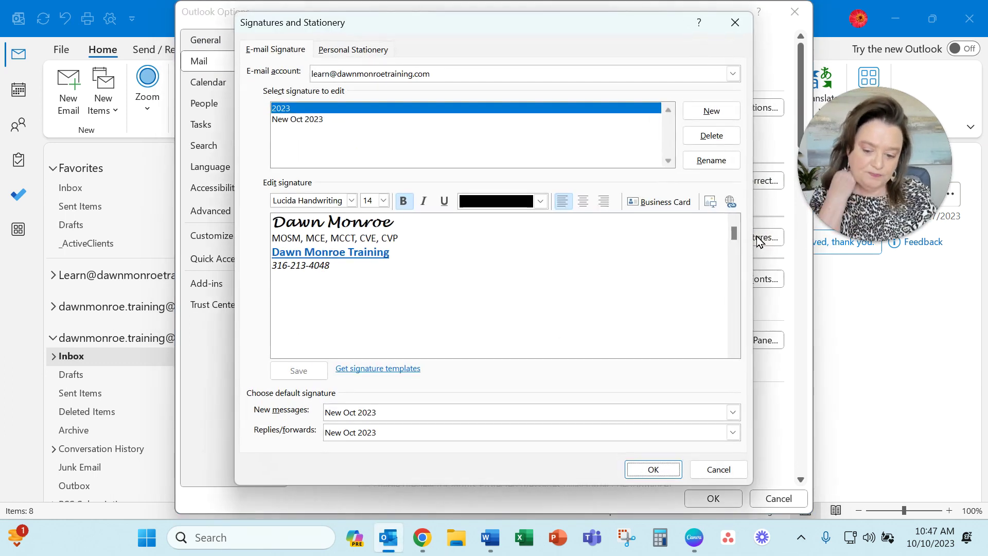
# Switch the signature settings to the Outlook.com account and start a new signature.
pyautogui.click(733, 75)
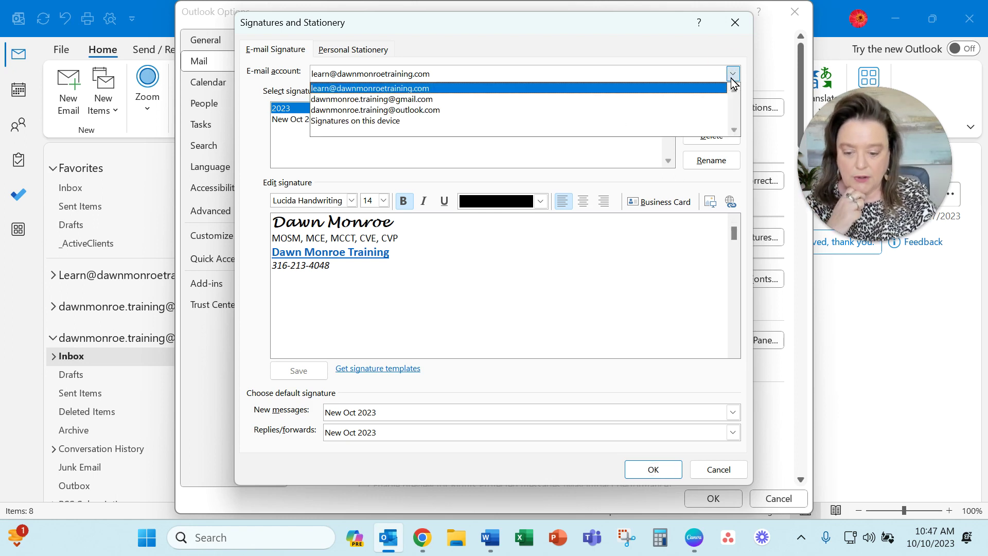
pyautogui.click(535, 110)
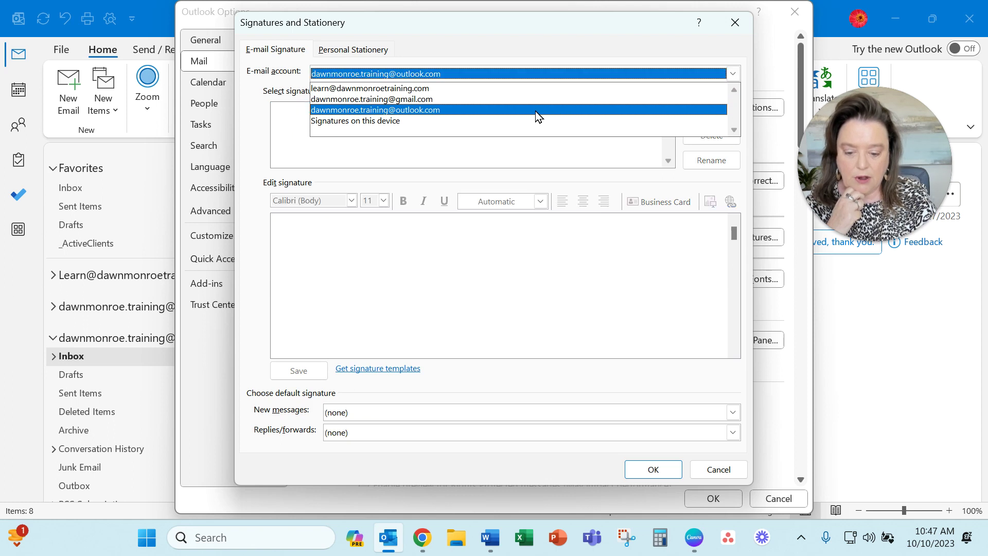
pyautogui.click(535, 111)
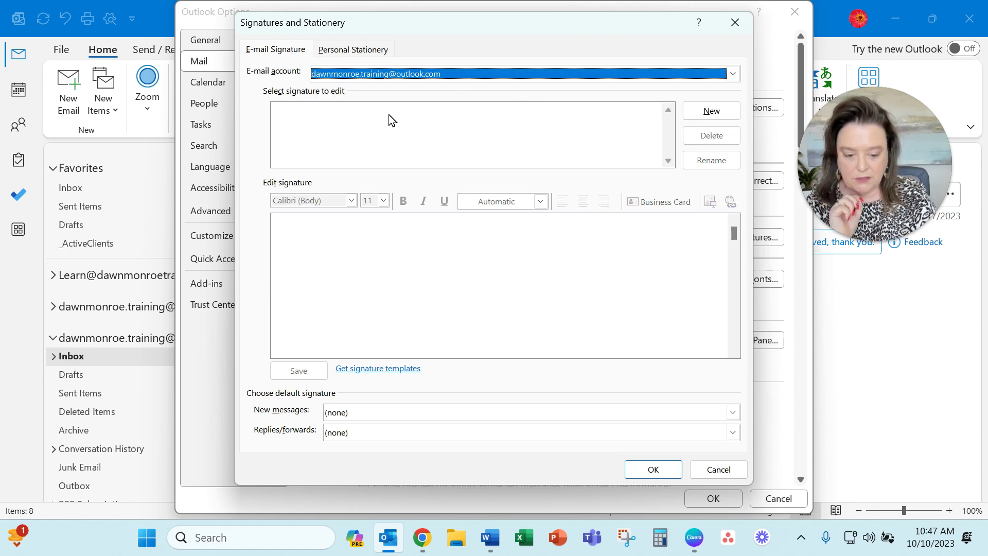
pyautogui.click(702, 114)
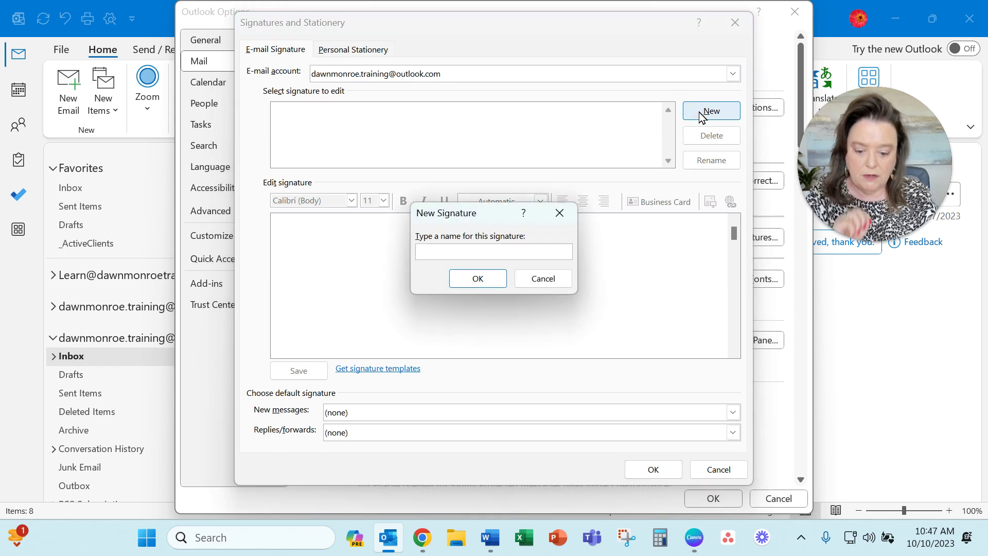
# Name the new signature Sample2023 and select it for editing.
pyautogui.write('Sampl')
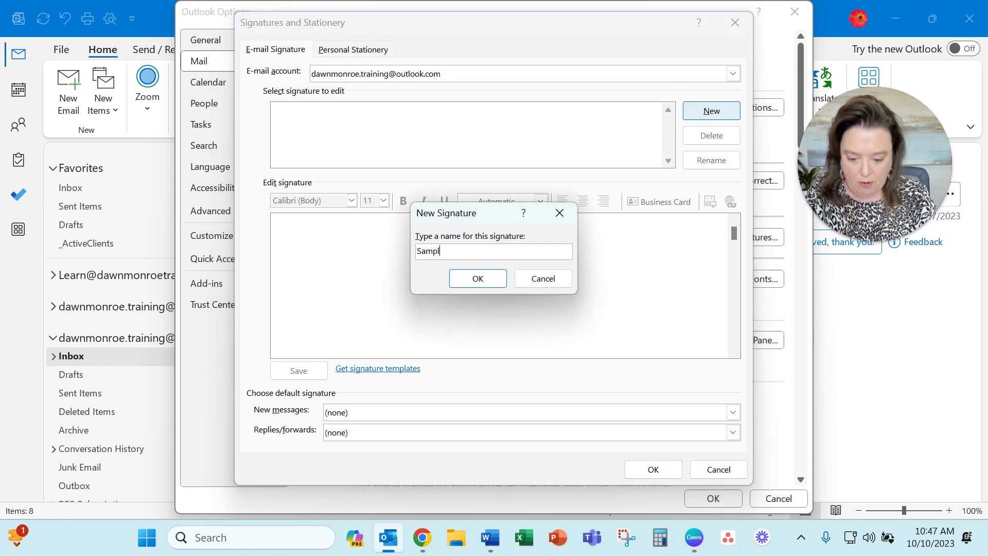
pyautogui.write('e2023')
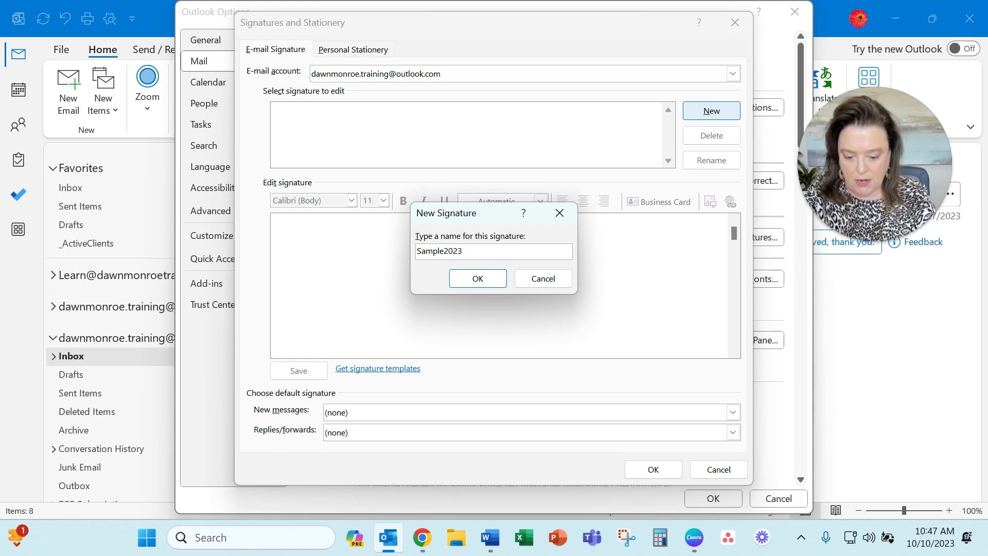
pyautogui.click(488, 281)
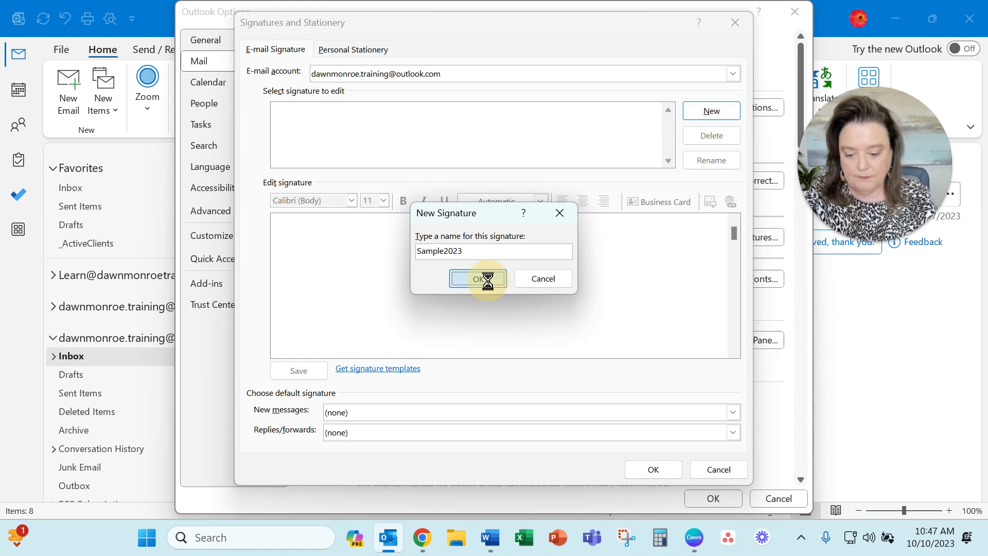
pyautogui.click(410, 239)
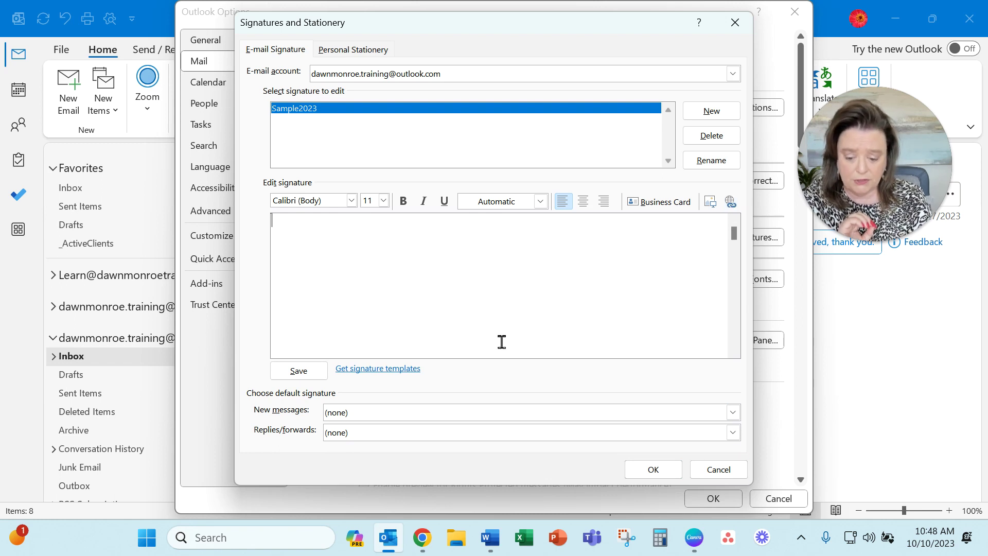
# Make Sample2023 the default signature for new messages and for replies/forwards.
pyautogui.click(735, 412)
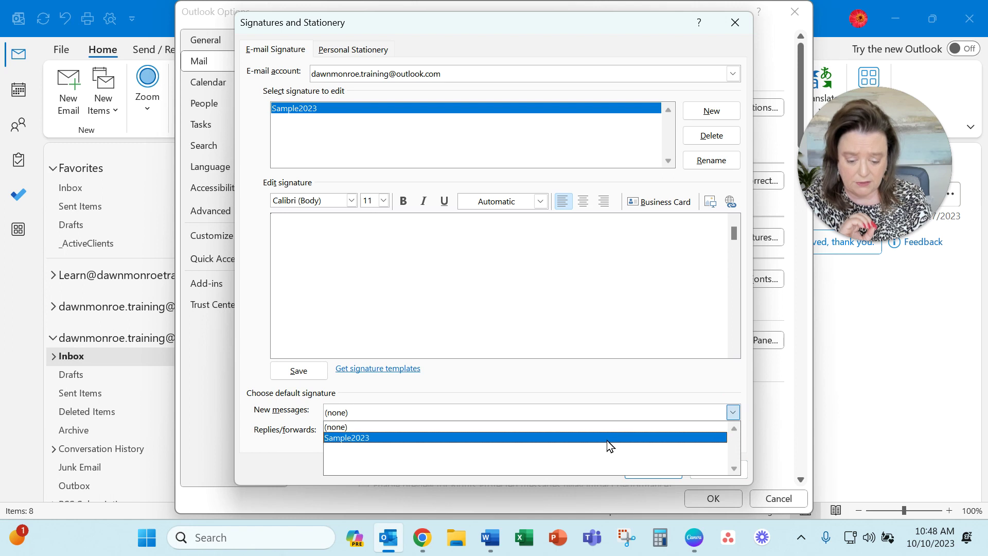
pyautogui.click(608, 441)
pyautogui.click(734, 433)
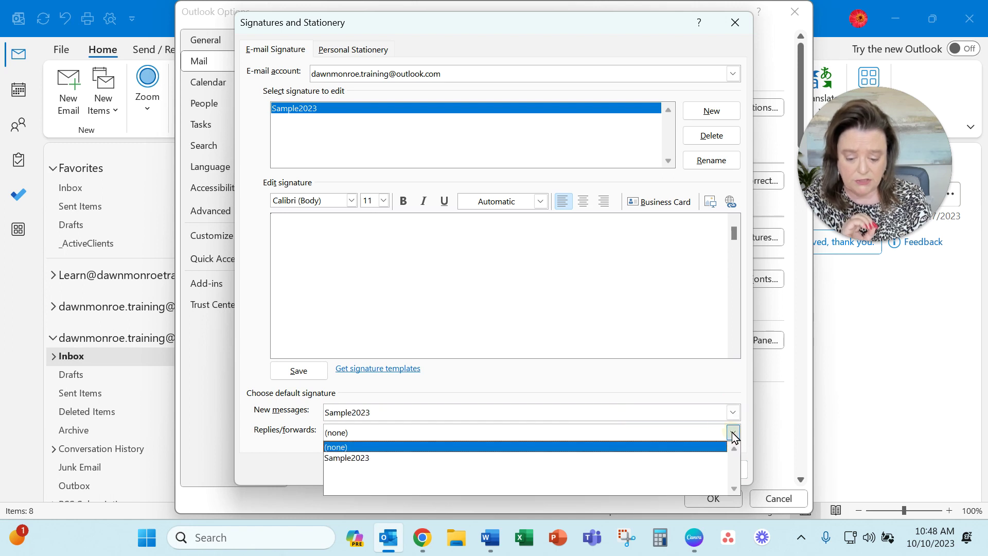
pyautogui.click(588, 457)
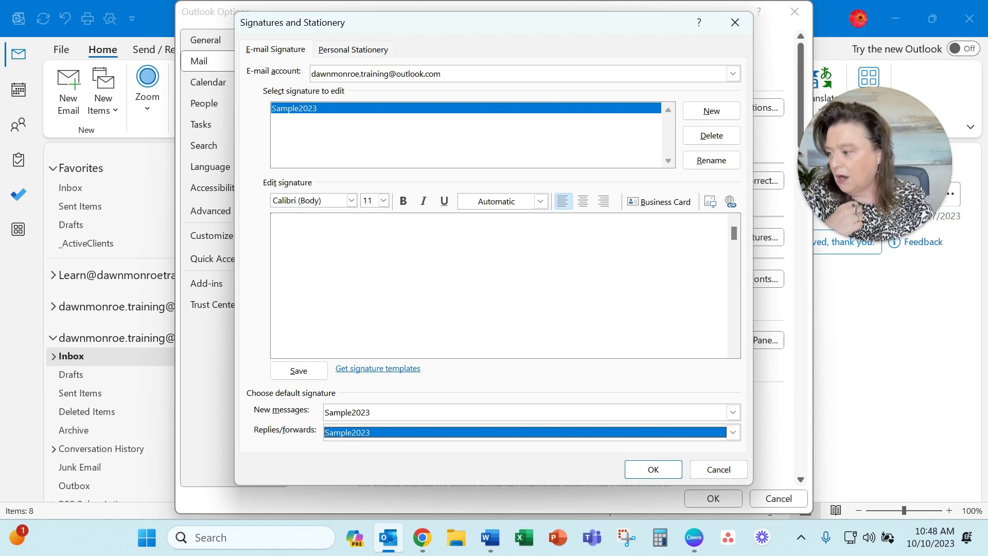
pyautogui.hotkey('alt', 'Tab')
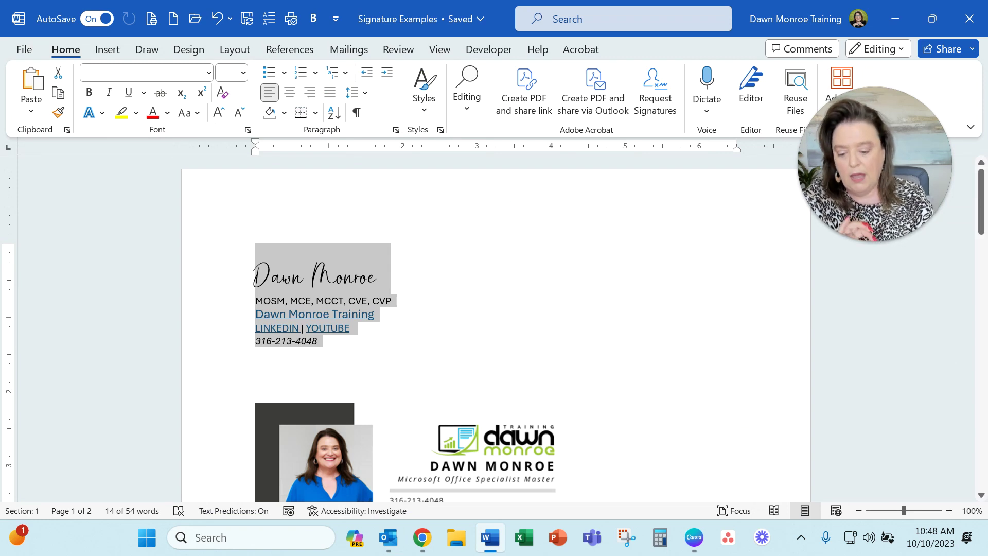
# Select the text signature block in Signature Examples, from the credentials down to the phone number.
pyautogui.click(348, 354)
pyautogui.moveTo(331, 342)
pyautogui.mouseDown()
pyautogui.moveTo(252, 299)
pyautogui.moveTo(247, 276)
pyautogui.mouseUp()
pyautogui.hotkey('ctrl', 'c')
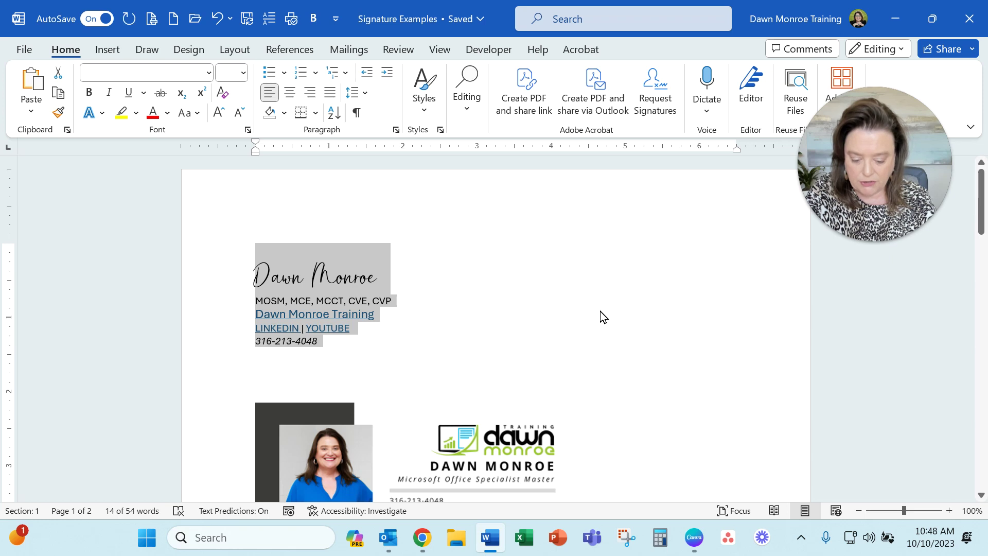
# Paste the copied Word signature block into the empty Sample2023 signature.
pyautogui.moveTo(397, 545)
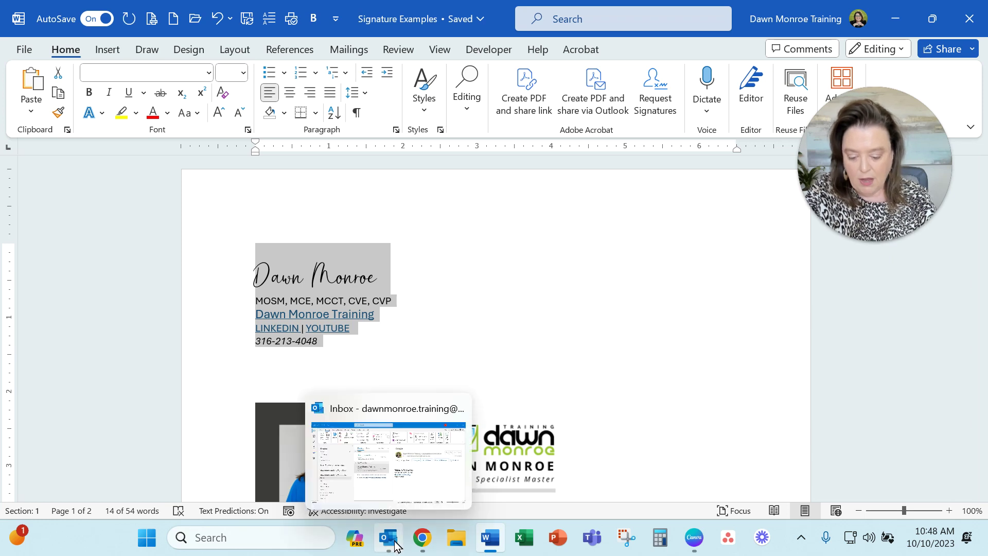
pyautogui.click(414, 491)
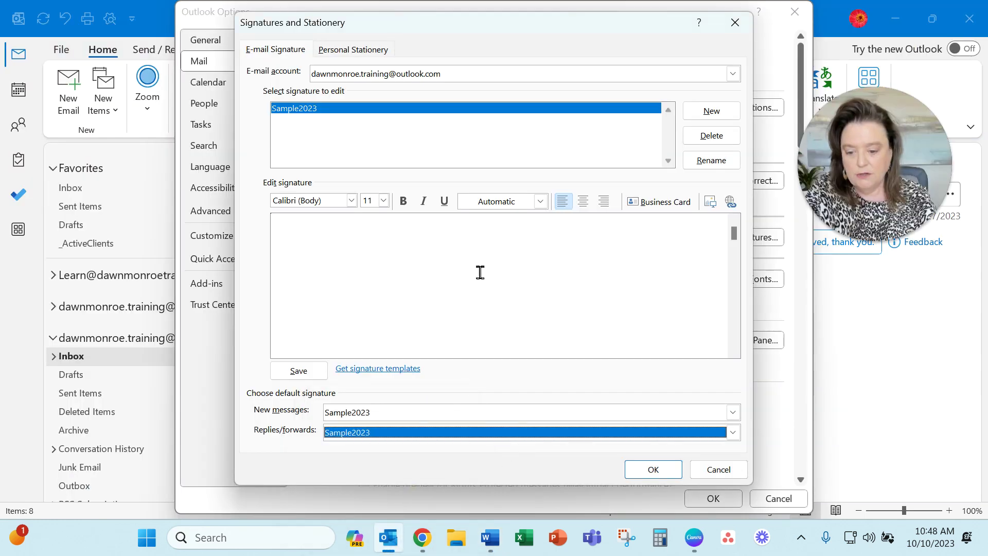
pyautogui.click(386, 240)
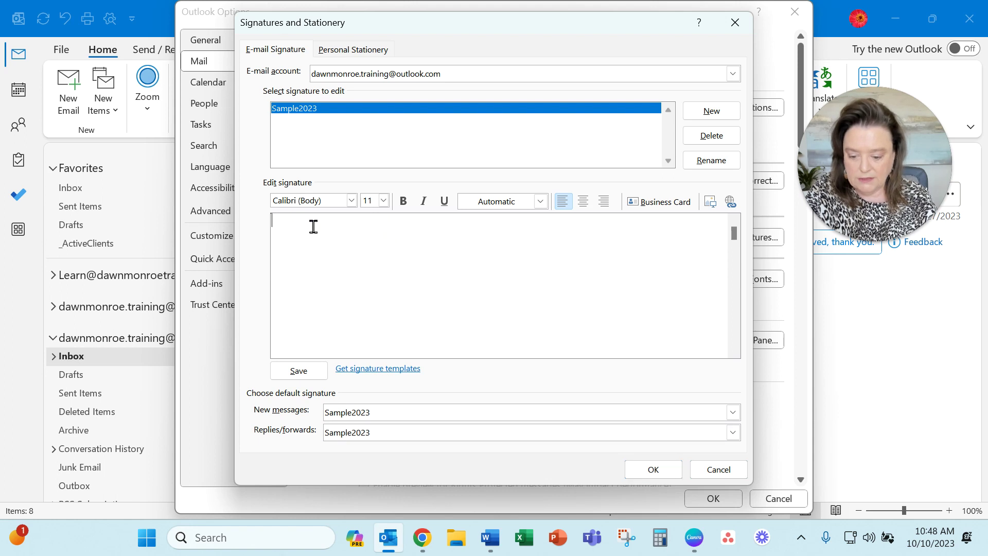
pyautogui.hotkey('ctrl', 'v')
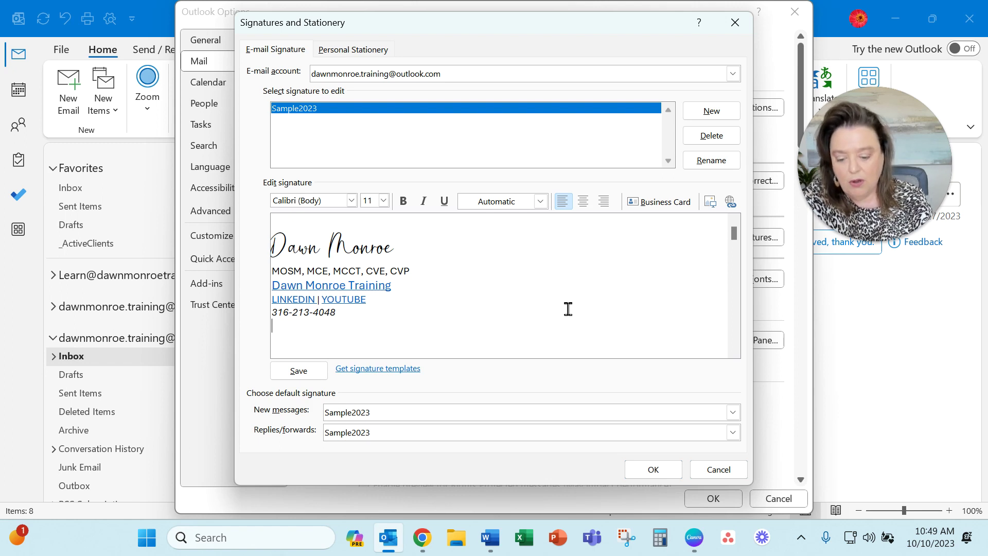
# Hyperlink the business-name line to the Linktree address and save the signature.
pyautogui.moveTo(393, 284); pyautogui.dragTo(277, 285)
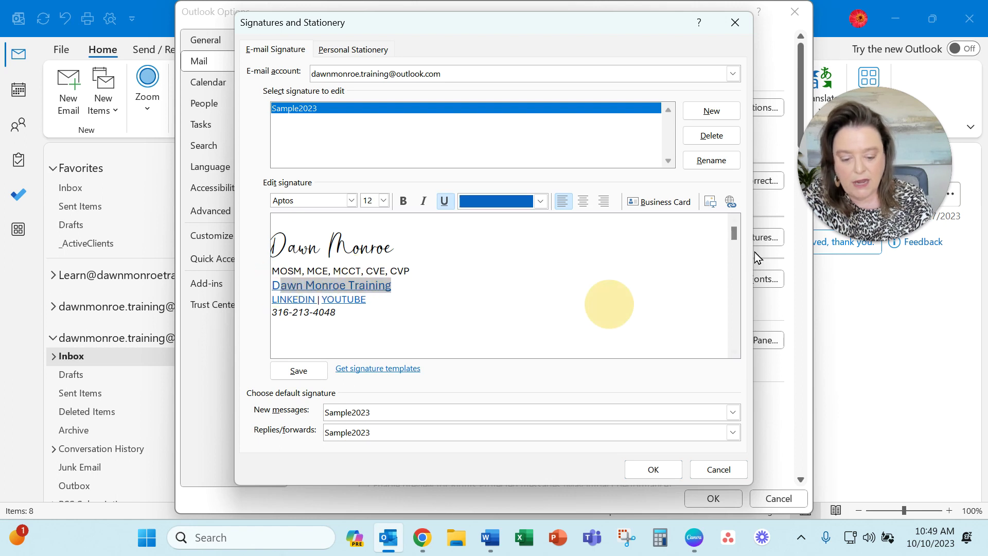
pyautogui.click(453, 288)
pyautogui.moveTo(412, 286); pyautogui.dragTo(267, 284)
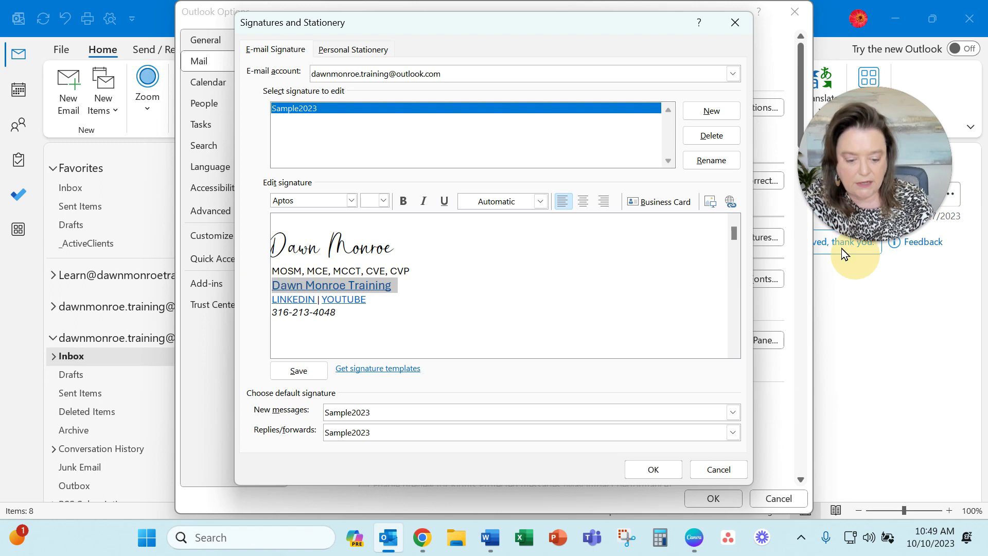
pyautogui.click(731, 202)
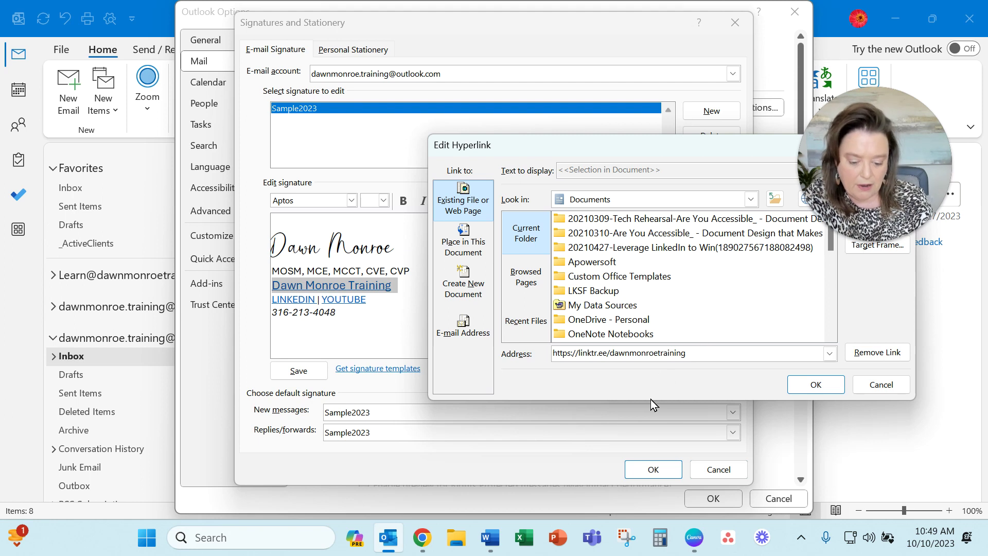
pyautogui.click(820, 391)
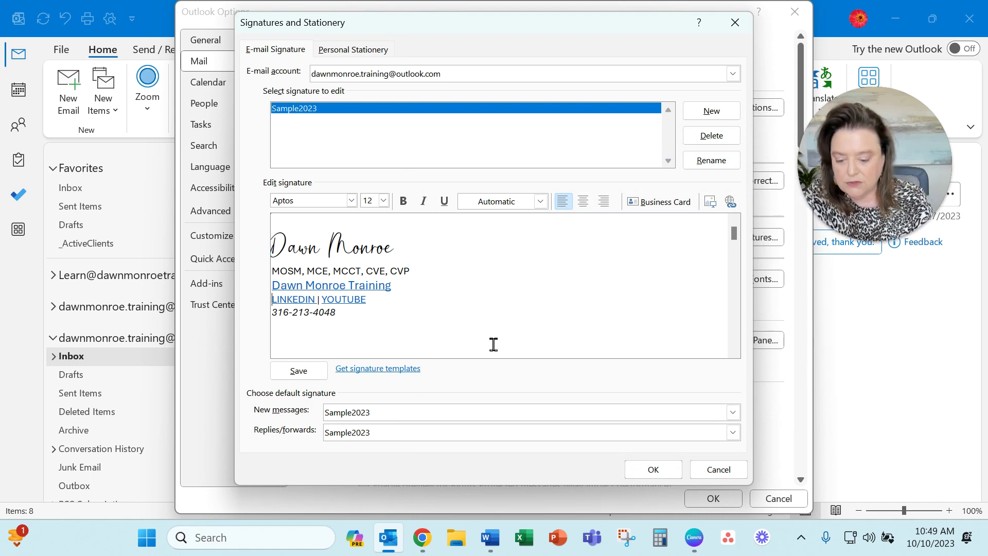
pyautogui.click(285, 371)
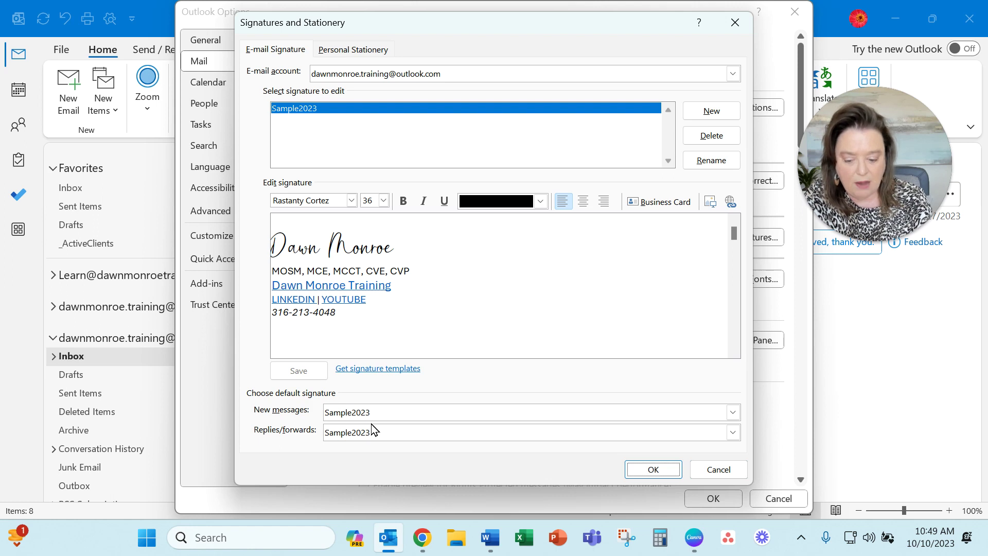
pyautogui.click(370, 375)
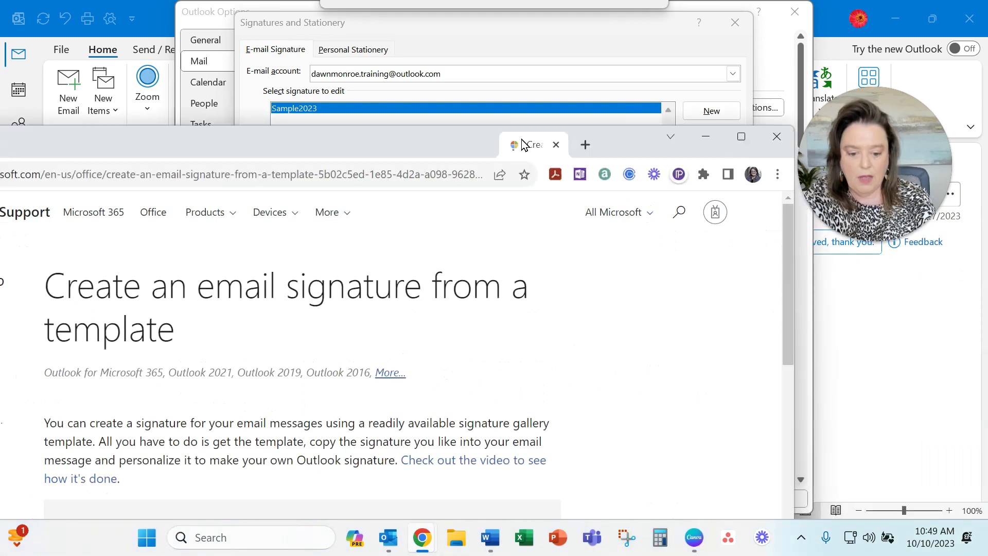
pyautogui.moveTo(521, 143); pyautogui.dragTo(699, 44)
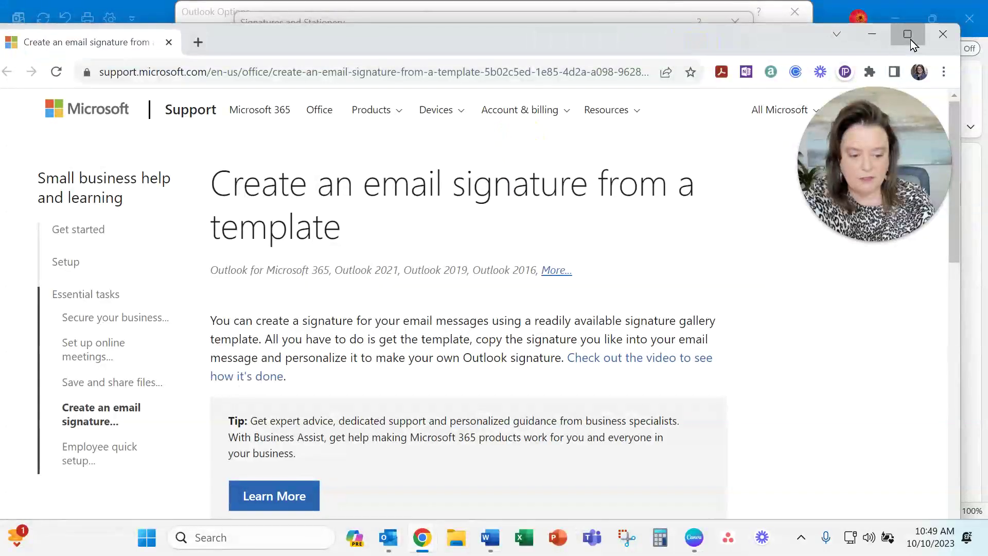
pyautogui.click(910, 39)
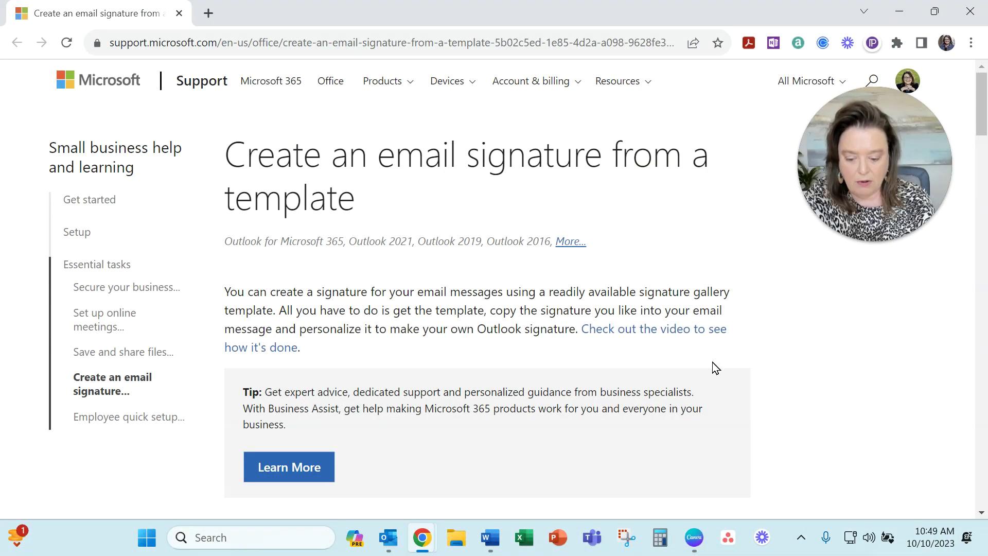
pyautogui.scroll(-3, 714, 367)
pyautogui.scroll(-3, 718, 366)
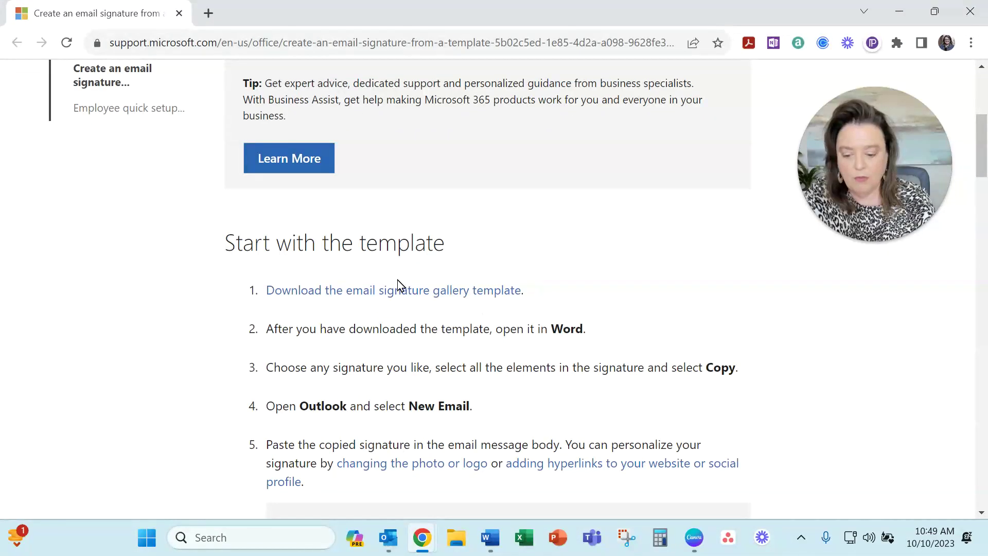
pyautogui.click(364, 297)
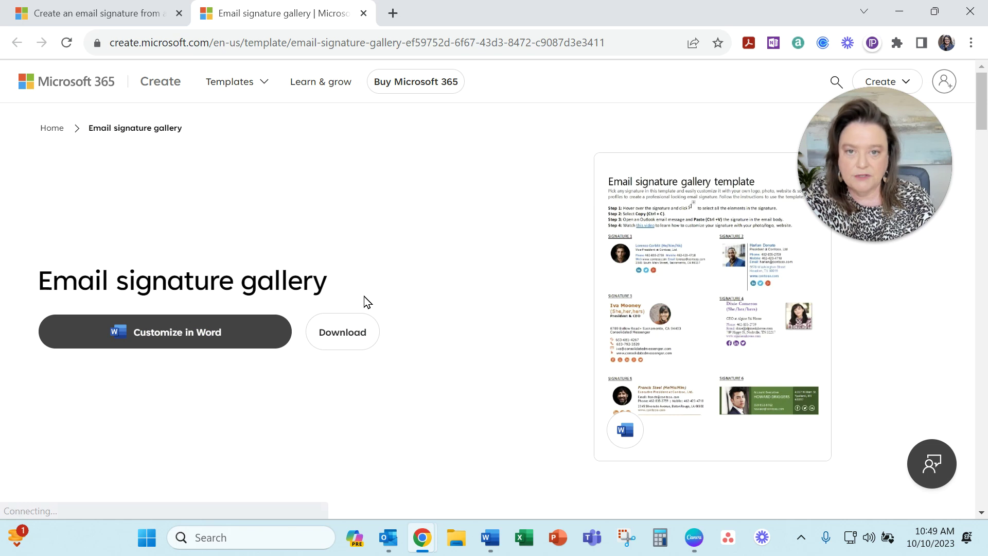
pyautogui.click(162, 334)
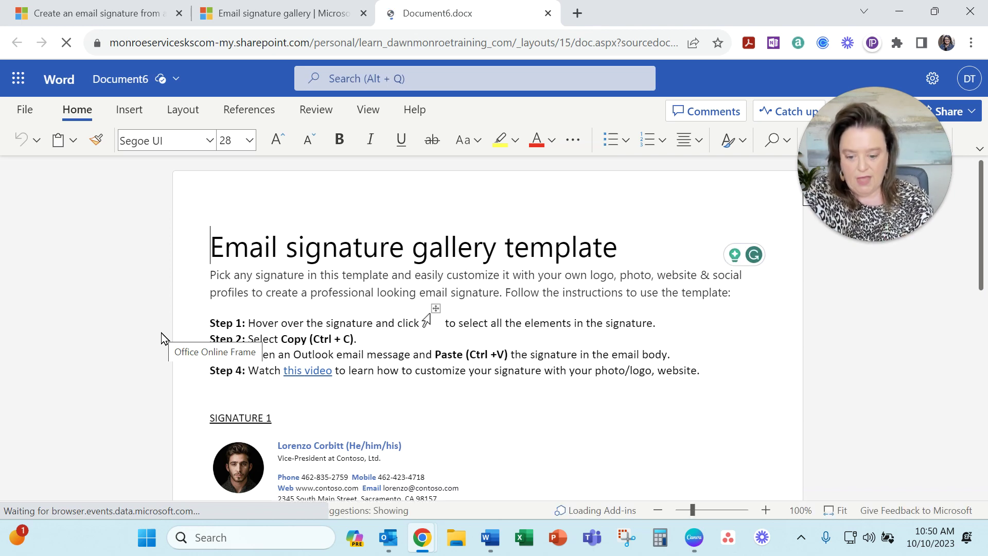
# Browse the gallery template and select the whole signature table just above SIGNATURE 2.
pyautogui.scroll(-5, 482, 375)
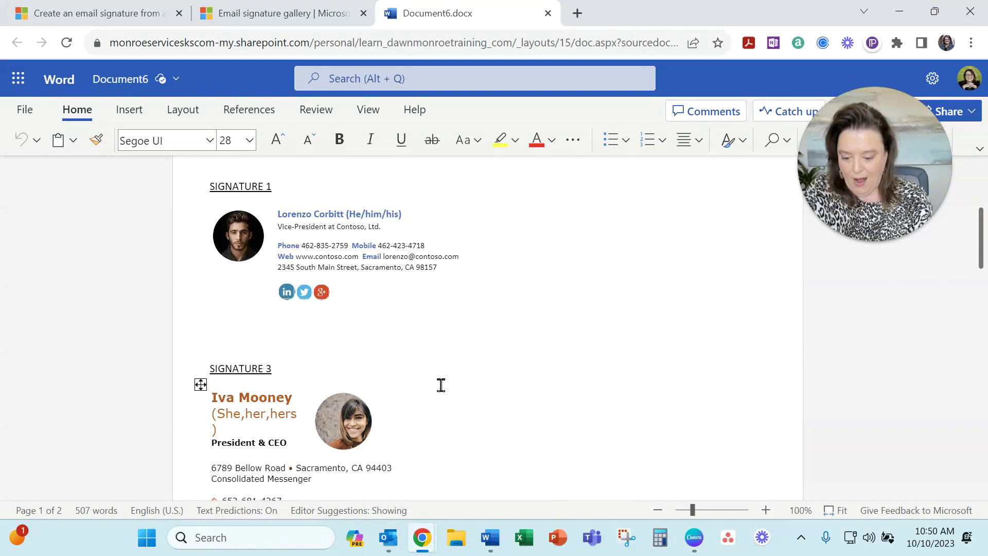
pyautogui.scroll(-2, 441, 385)
pyautogui.scroll(-3, 442, 385)
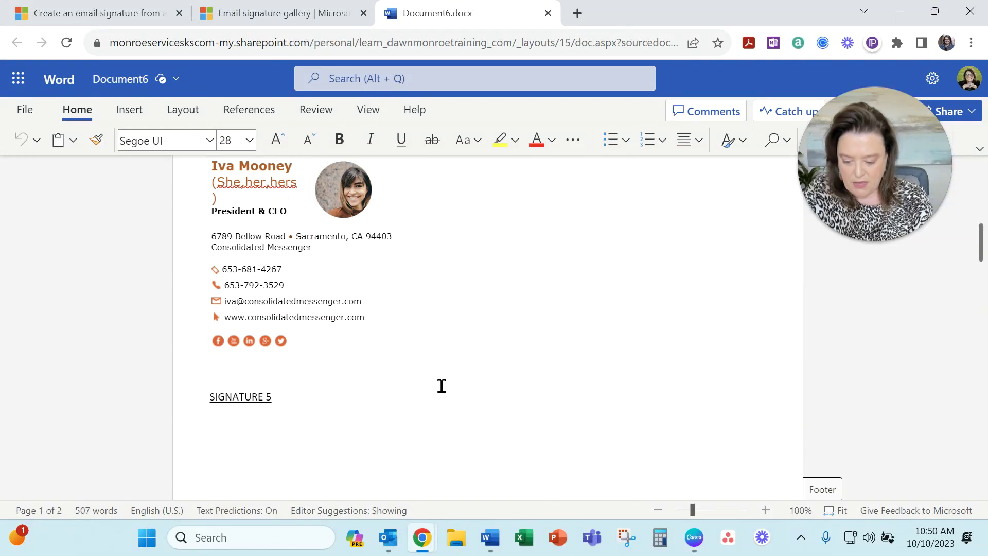
pyautogui.scroll(2, 437, 386)
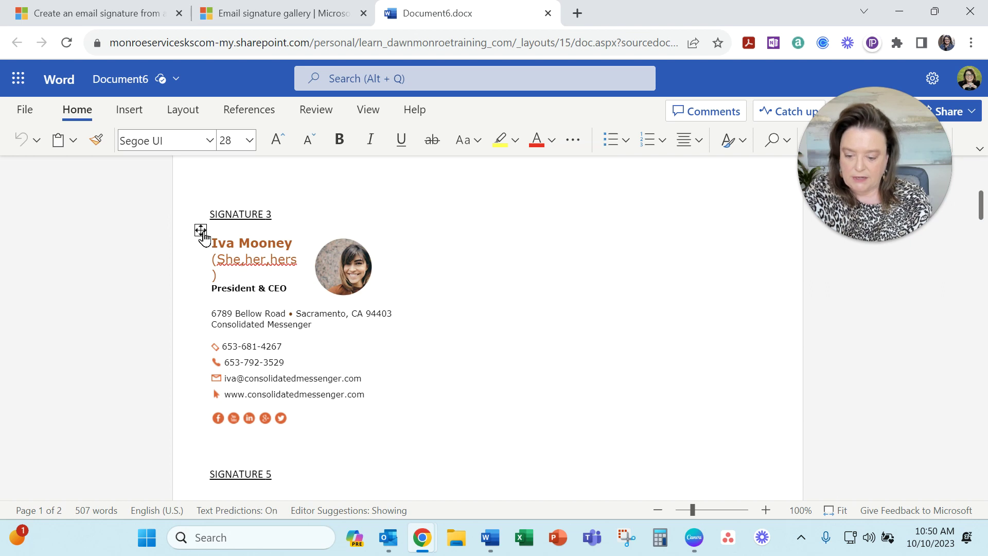
pyautogui.click(200, 230)
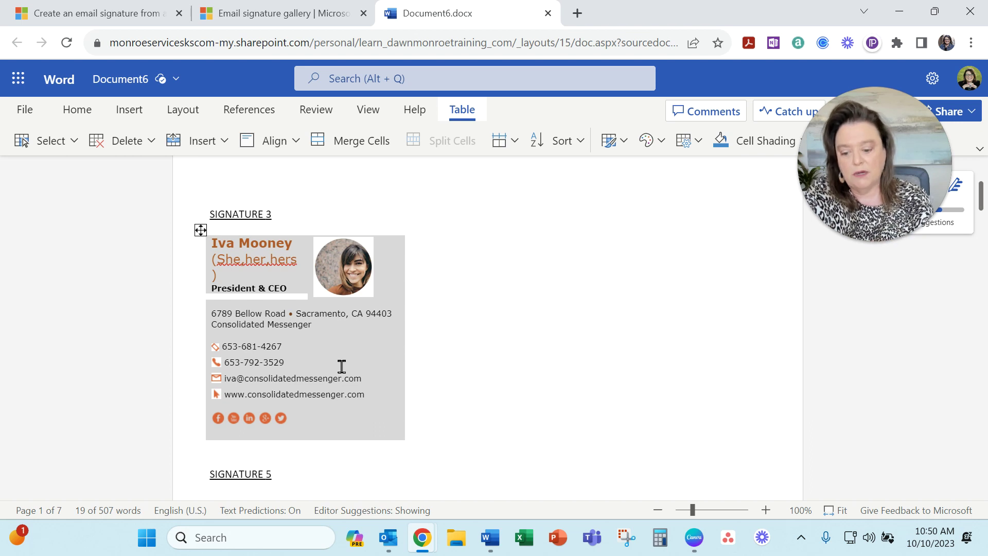
pyautogui.scroll(-9, 350, 355)
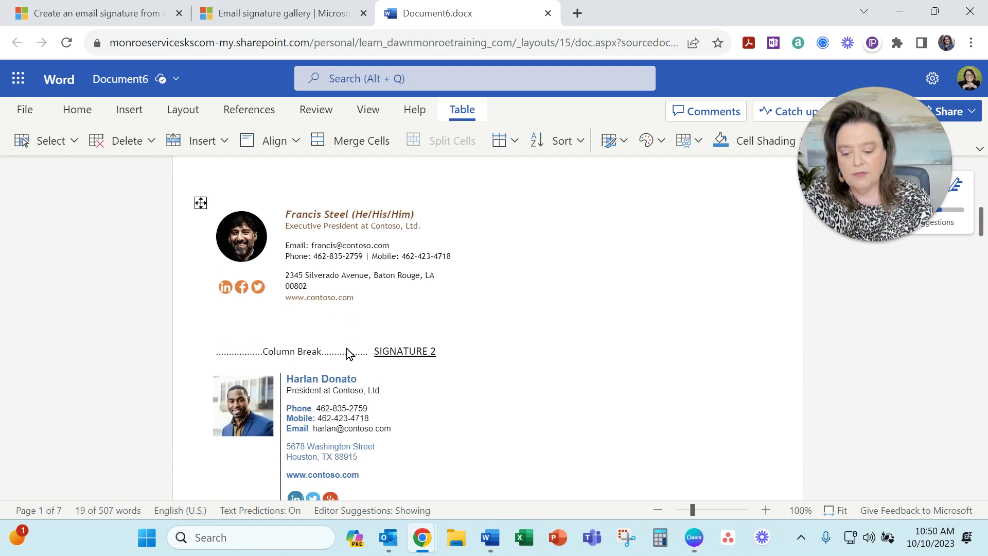
pyautogui.click(200, 203)
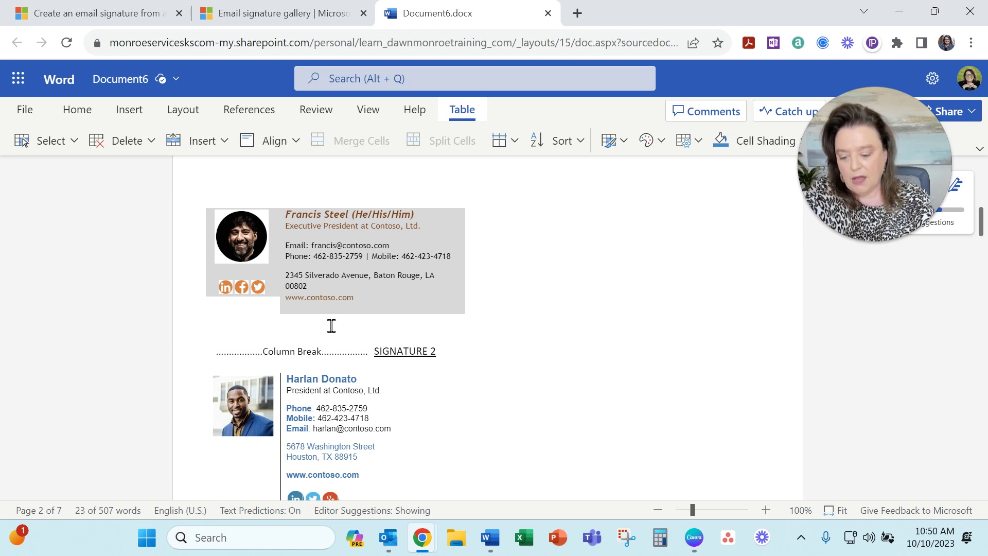
pyautogui.scroll(-2, 342, 316)
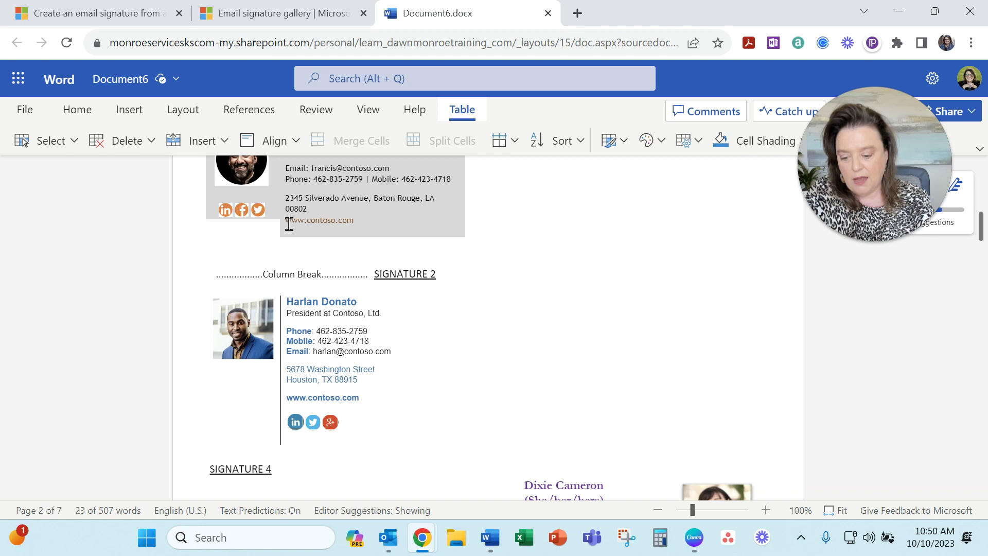
pyautogui.scroll(2, 420, 256)
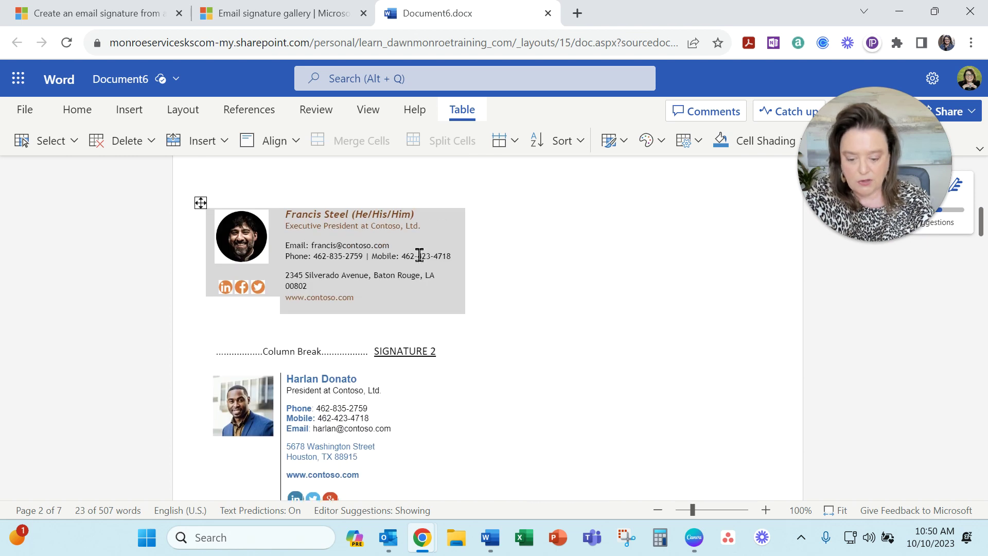
pyautogui.moveTo(496, 537)
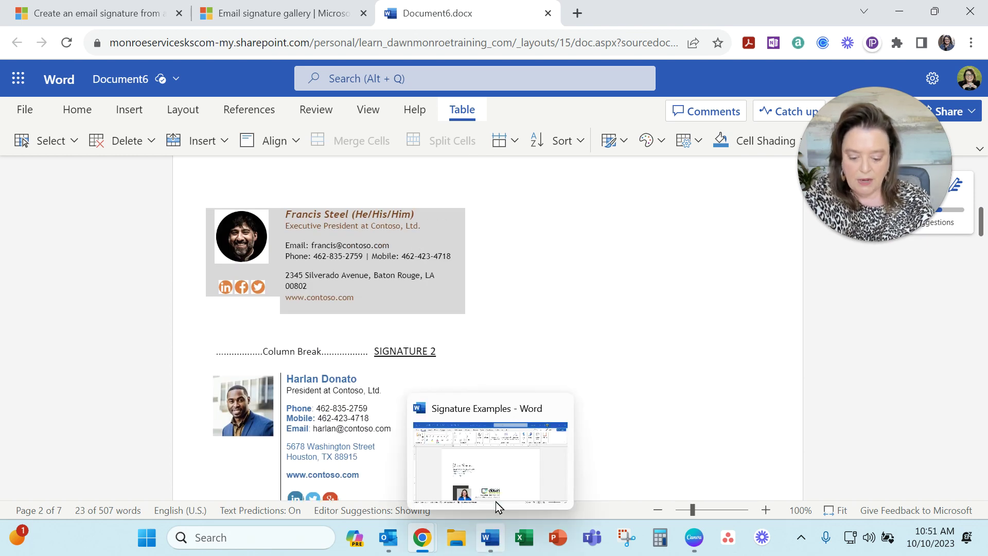
pyautogui.click(496, 502)
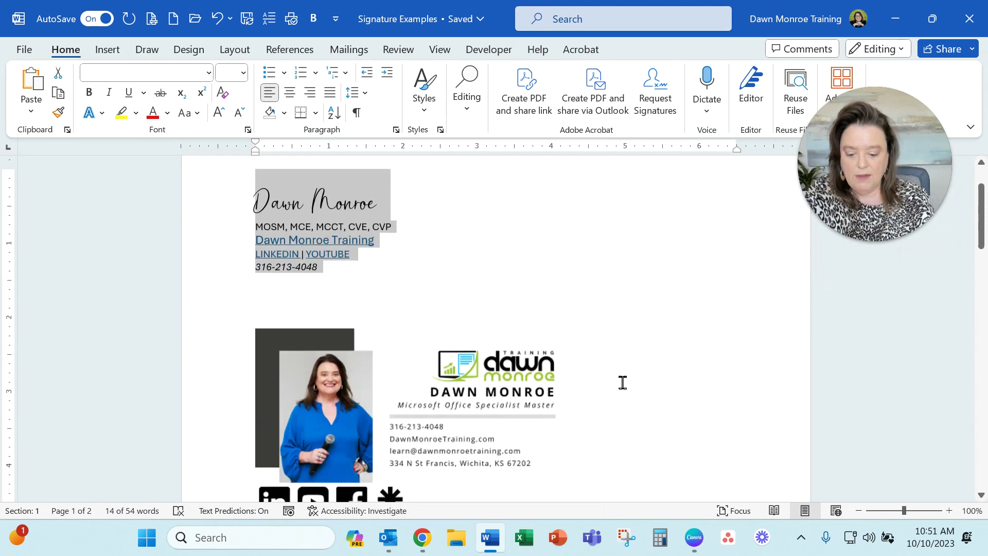
# Replace the sample name and pronouns in the pasted signature with the user's own name.
pyautogui.scroll(-8, 622, 382)
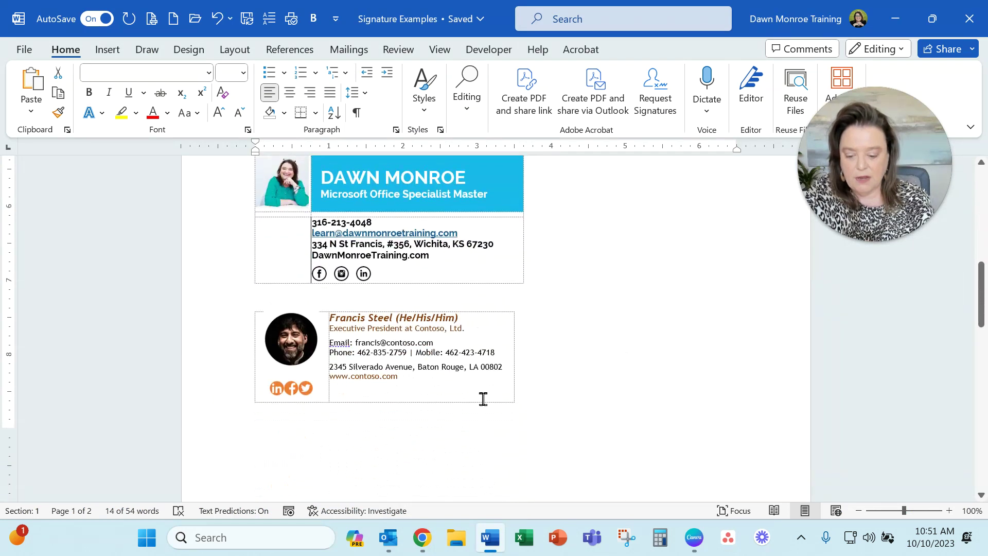
pyautogui.click(386, 392)
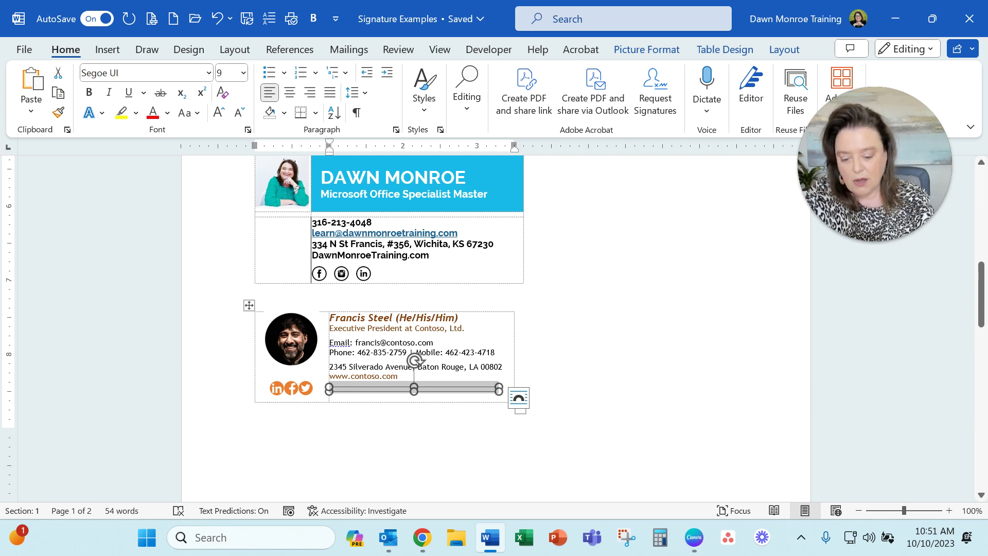
pyautogui.moveTo(394, 318); pyautogui.dragTo(330, 313)
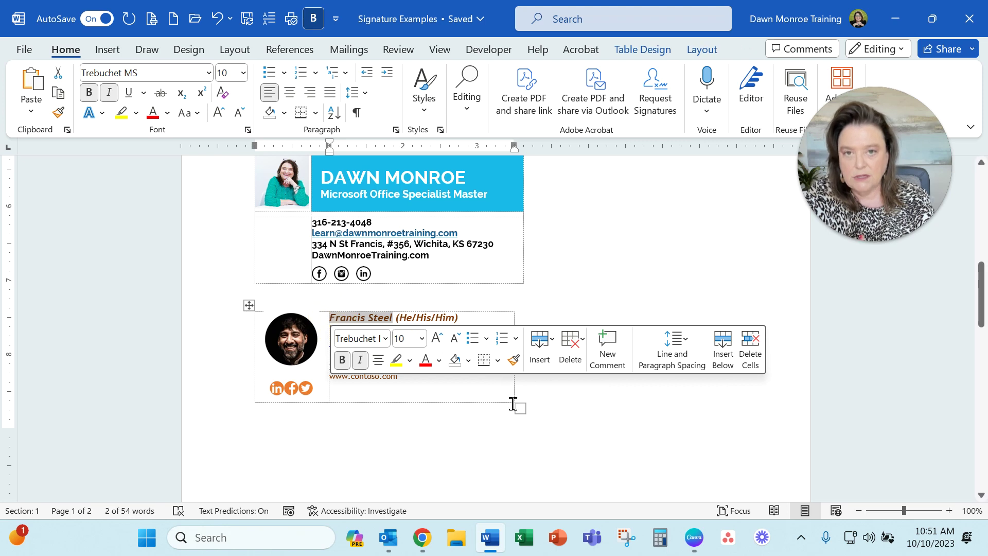
pyautogui.moveTo(465, 318); pyautogui.dragTo(335, 321)
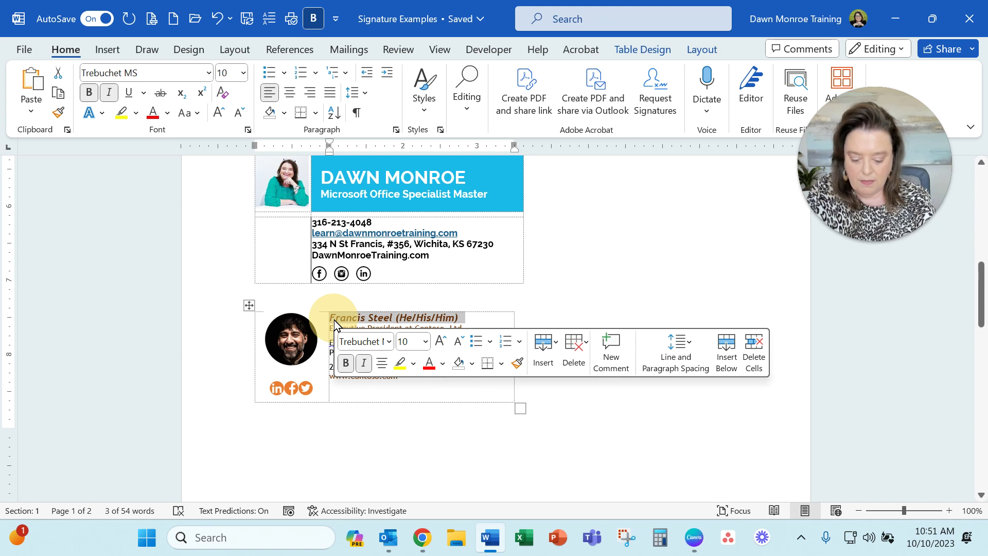
pyautogui.write('Dawn Monroe')
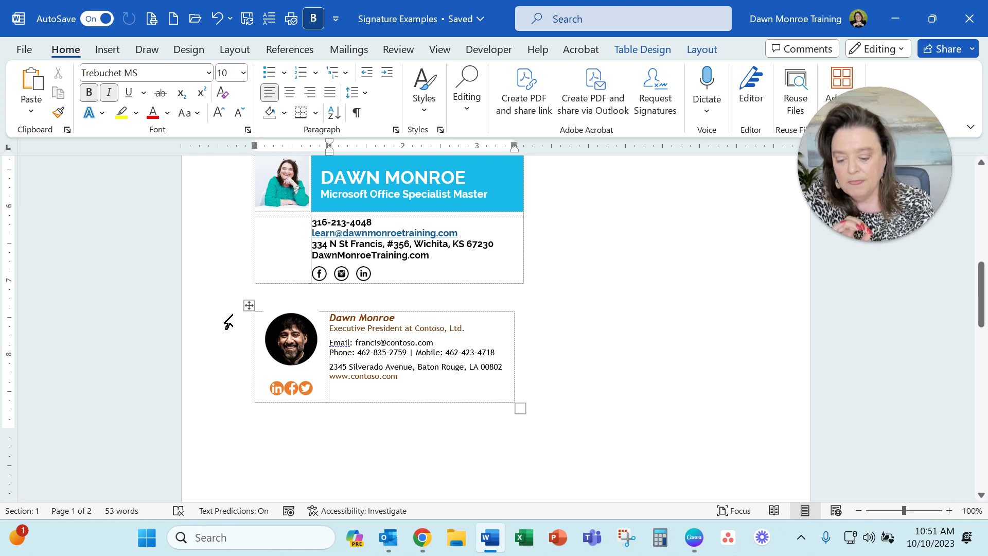
pyautogui.click(296, 345)
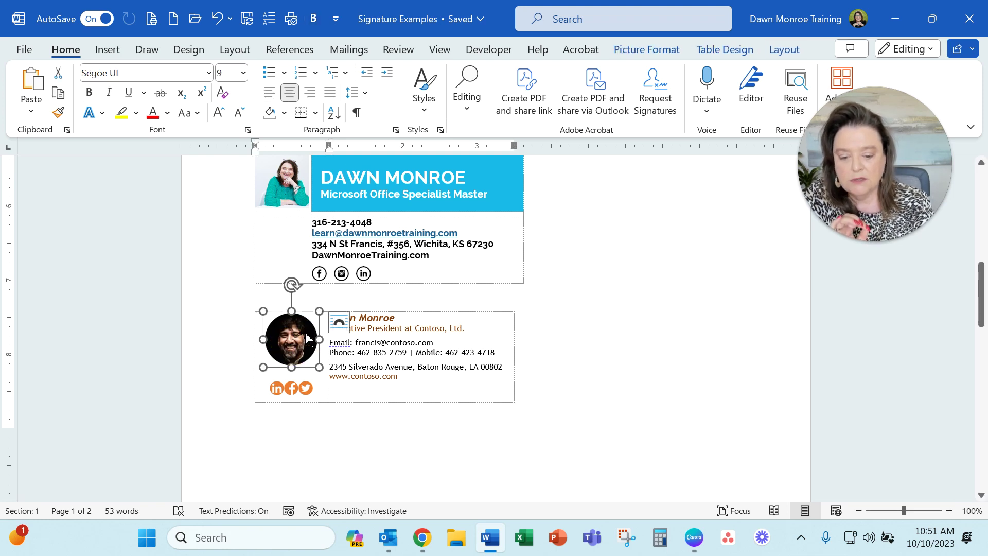
pyautogui.click(662, 56)
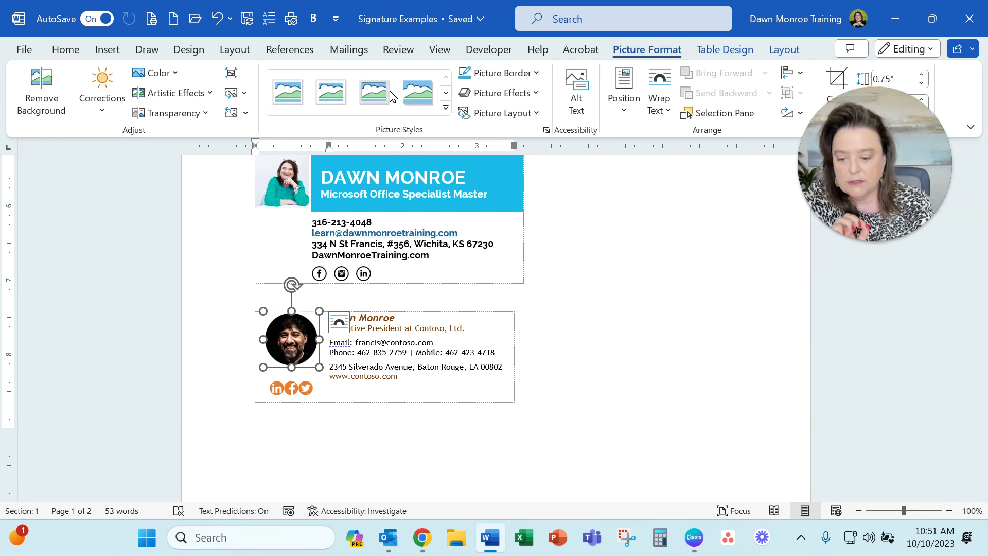
pyautogui.click(245, 93)
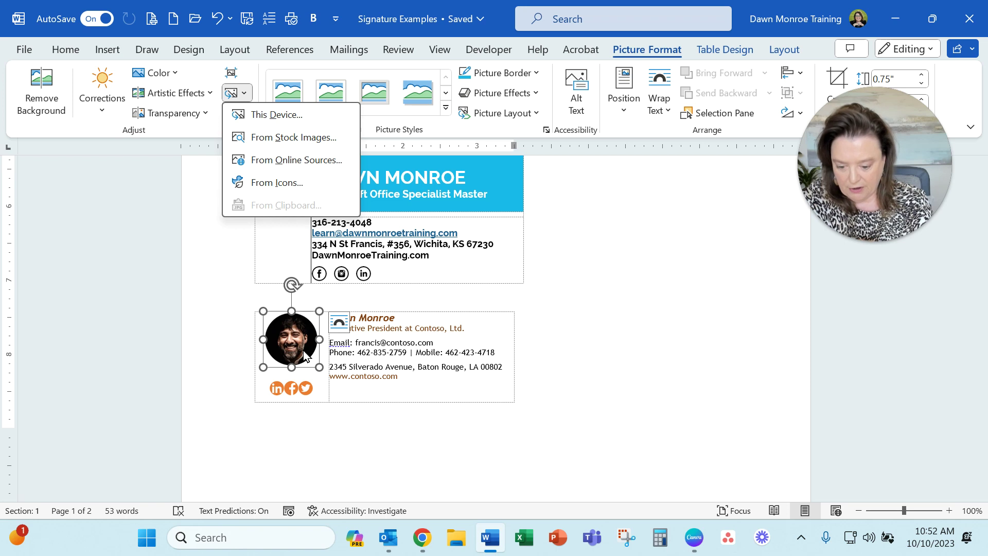
pyautogui.click(339, 325)
pyautogui.click(339, 323)
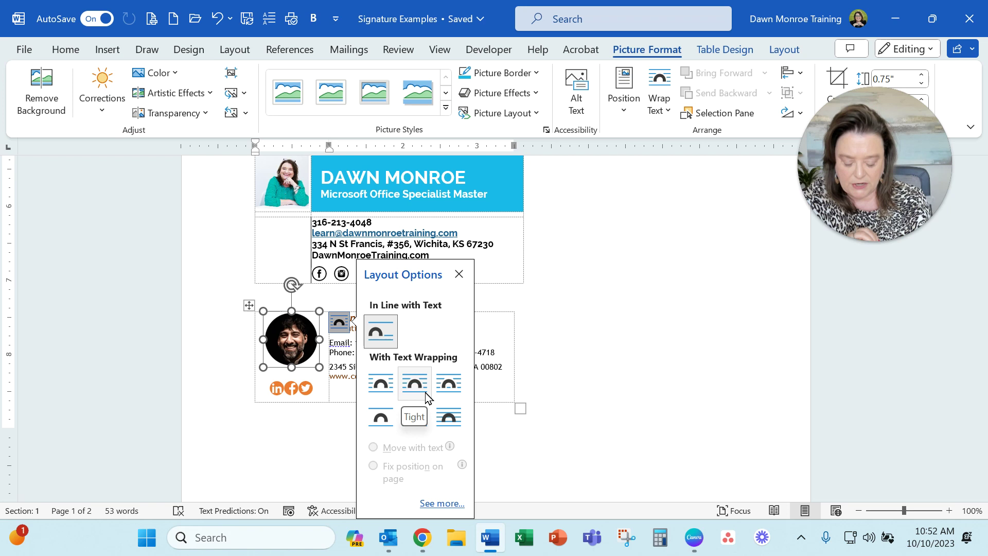
pyautogui.click(499, 342)
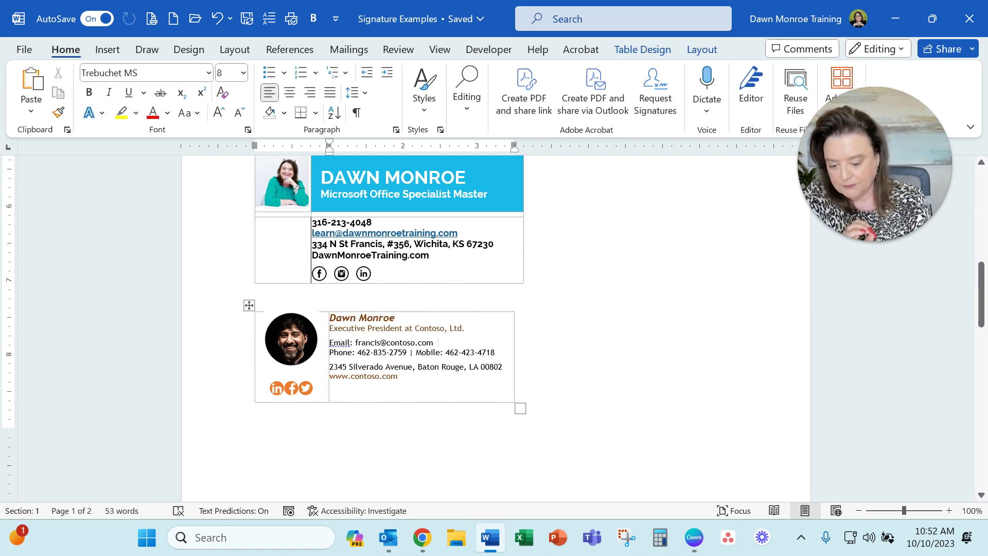
# Link the orange LinkedIn icon in the second signature to the user's LinkedIn profile URL.
pyautogui.click(277, 391)
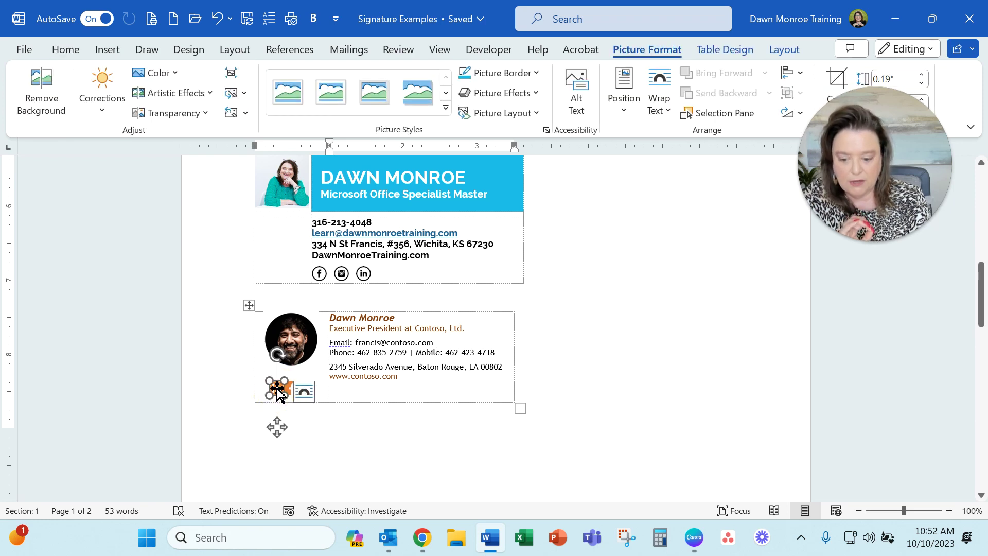
pyautogui.rightClick(277, 390)
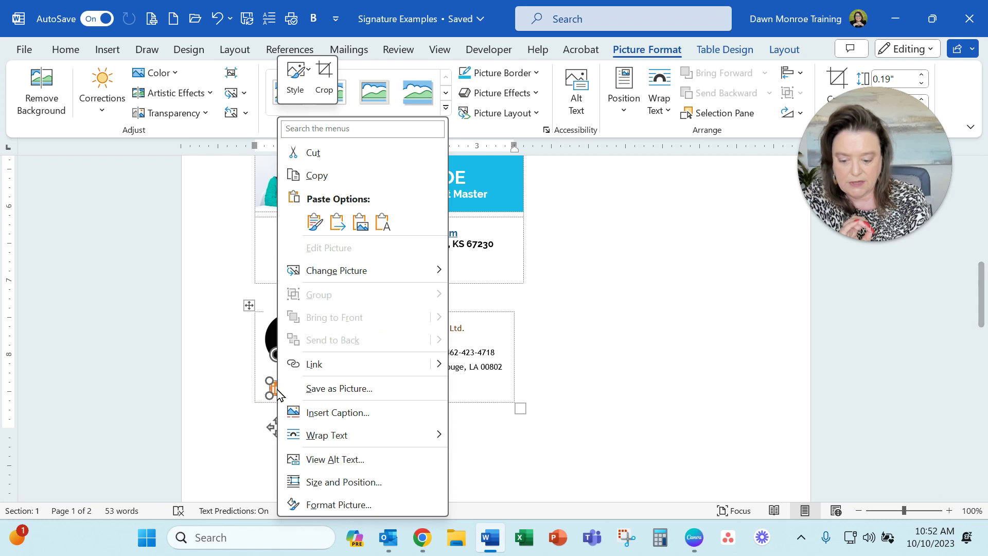
pyautogui.click(318, 365)
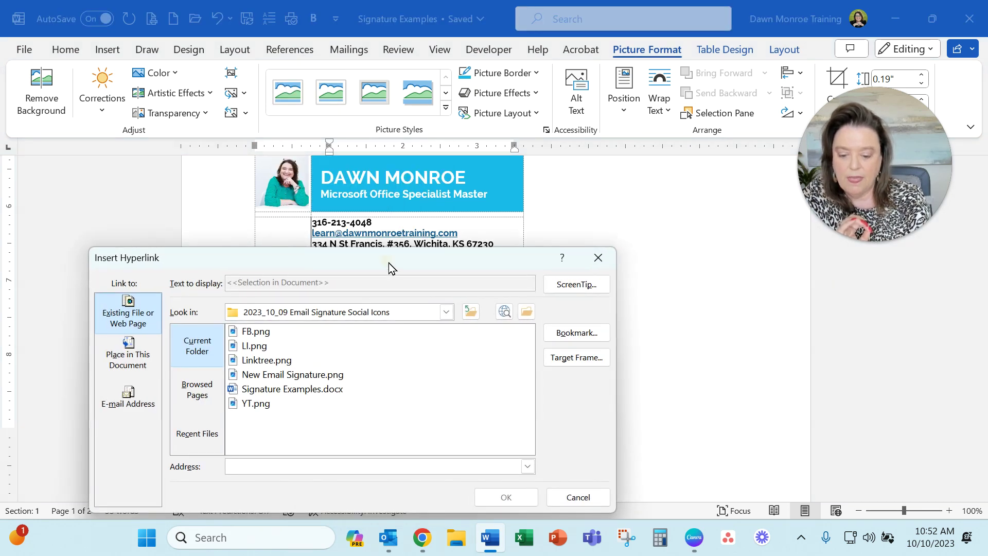
pyautogui.moveTo(388, 264); pyautogui.dragTo(586, 193)
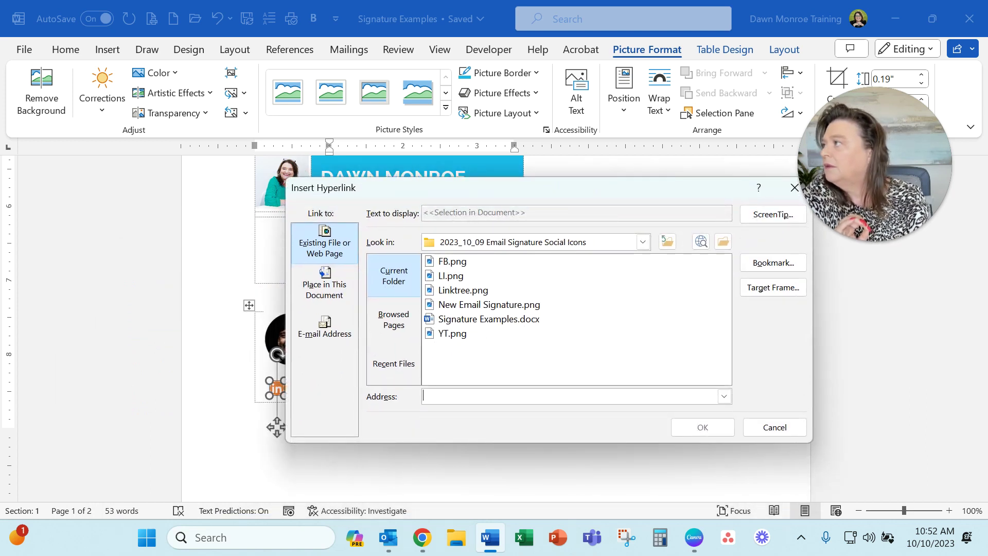
pyautogui.hotkey('alt', 'Tab')
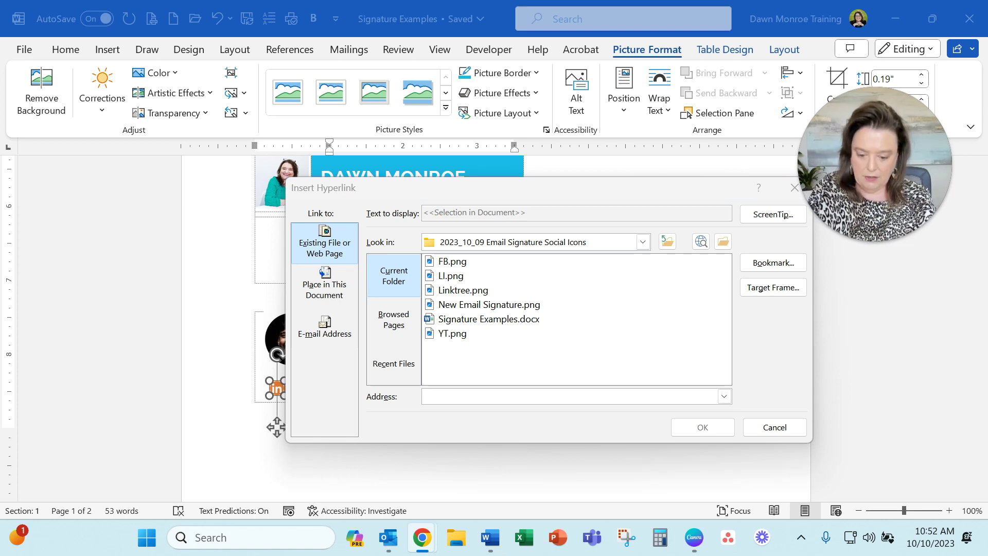
pyautogui.click(468, 395)
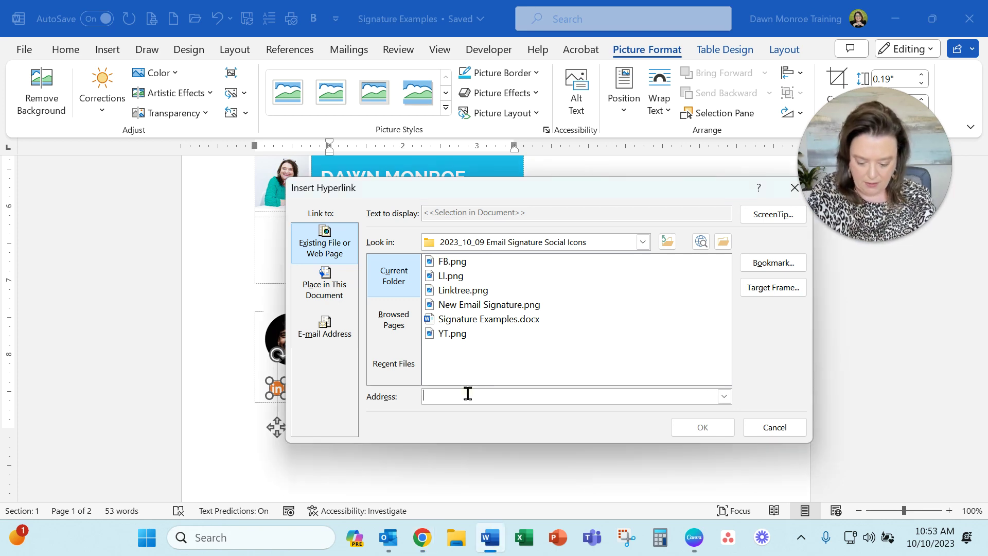
pyautogui.write('https://www.linkedin.com/in/dawnmonroetraining/')
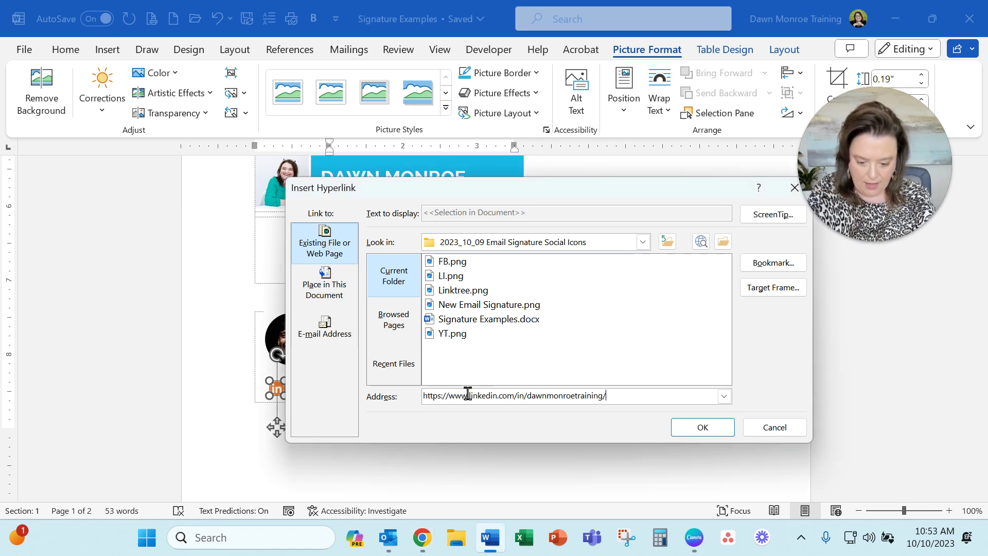
pyautogui.click(704, 427)
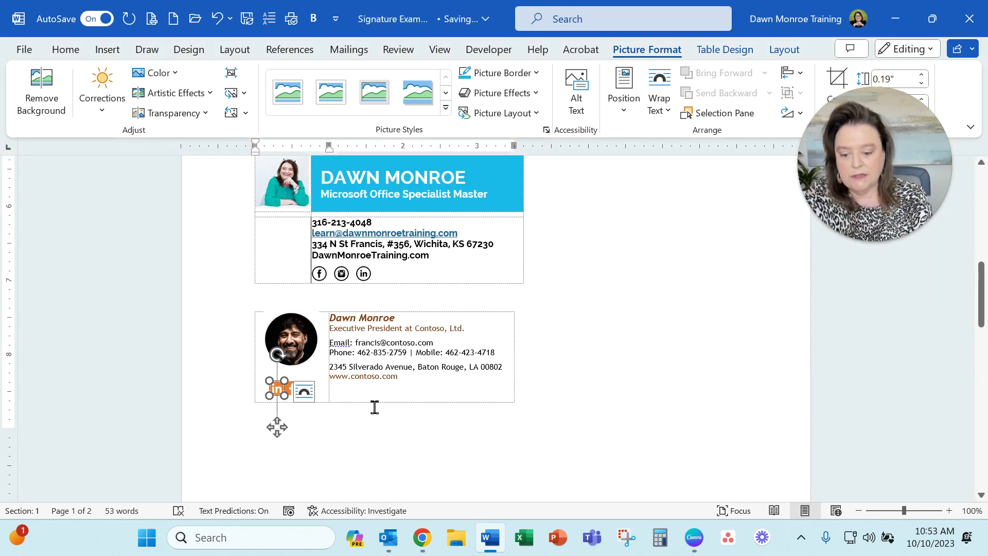
pyautogui.click(250, 306)
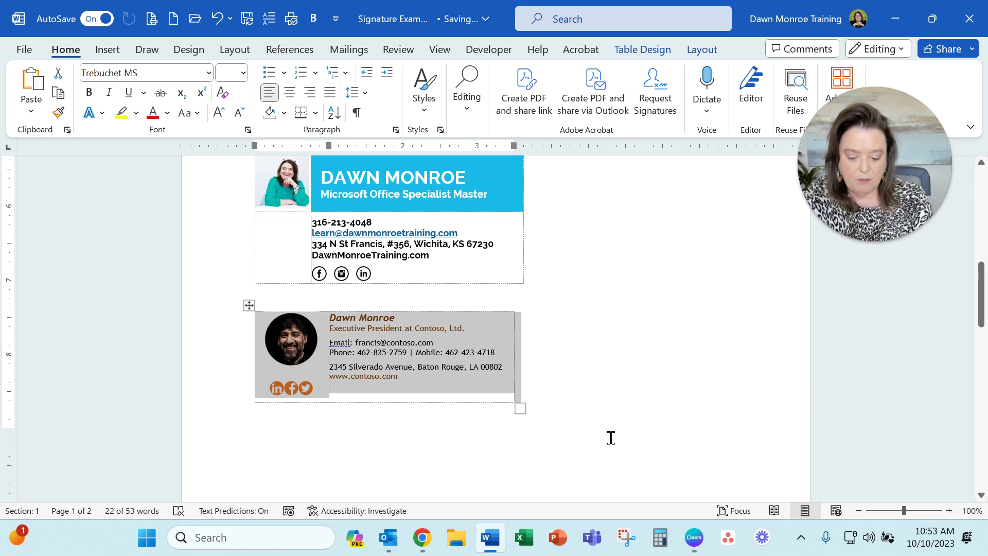
# Confirm and close Signatures and Stationery and Outlook Options, then return to Signature Examples.
pyautogui.moveTo(392, 544)
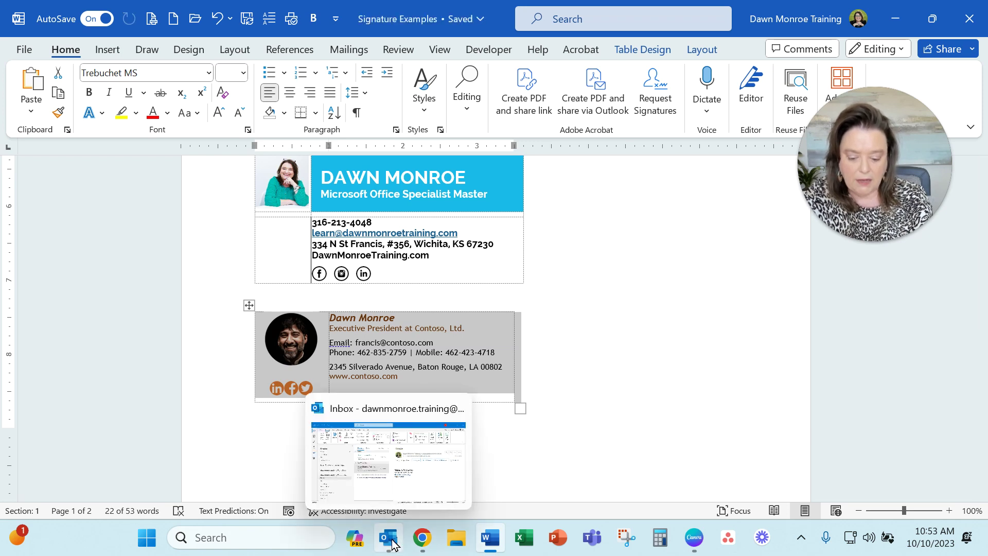
pyautogui.click(418, 489)
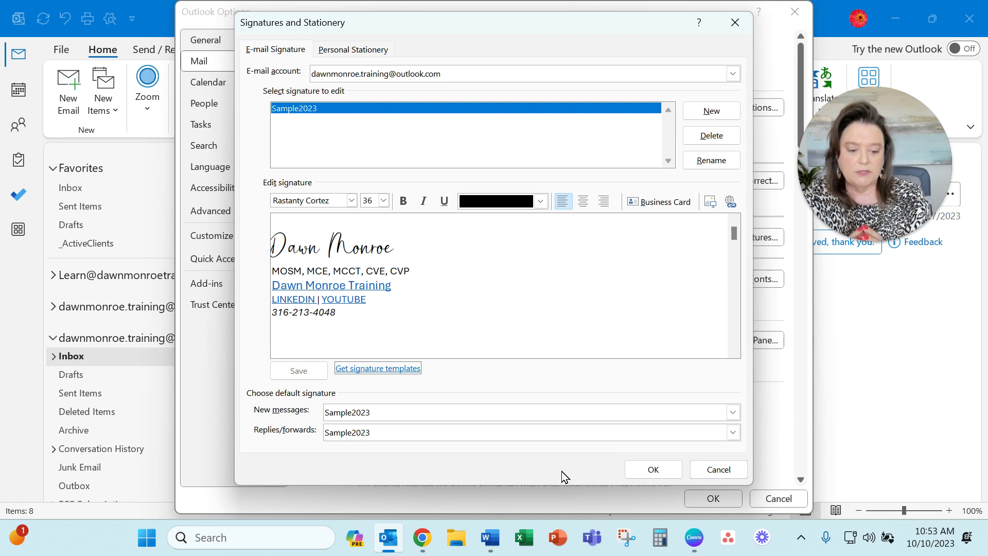
pyautogui.click(661, 477)
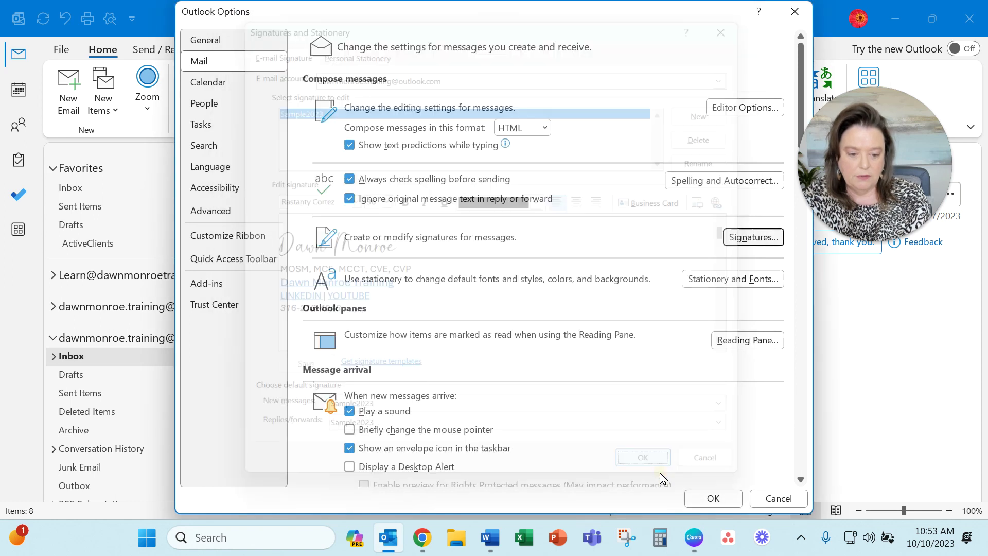
pyautogui.click(714, 499)
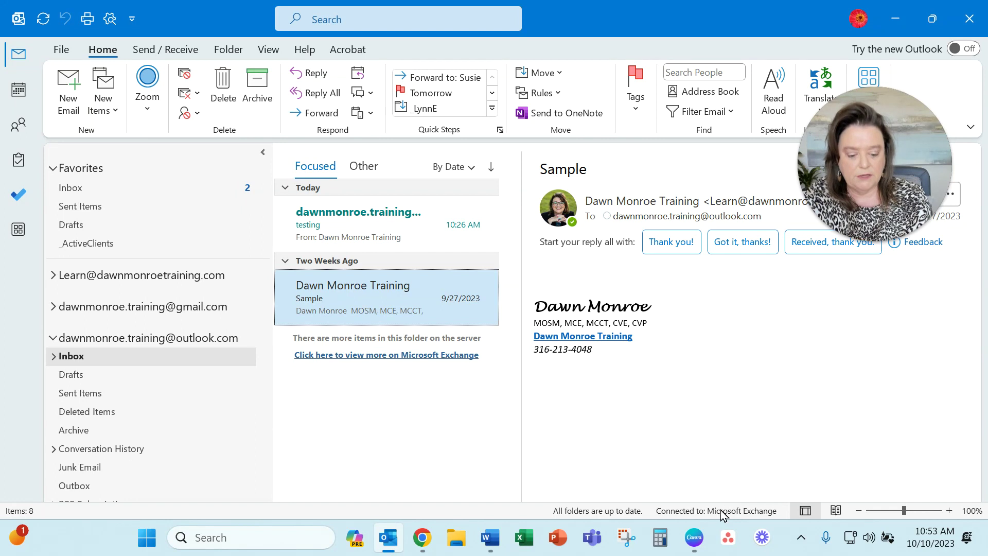
pyautogui.moveTo(704, 540)
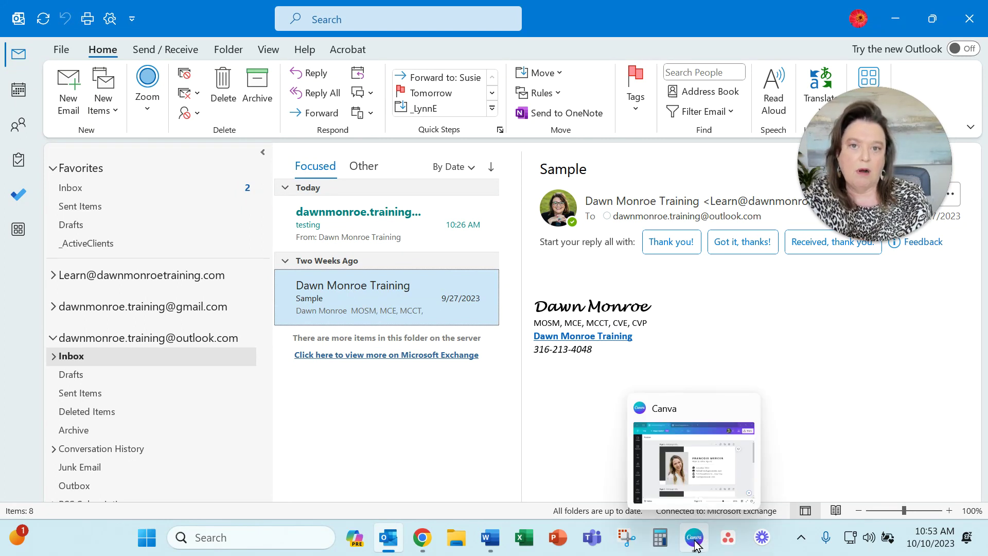
pyautogui.click(695, 542)
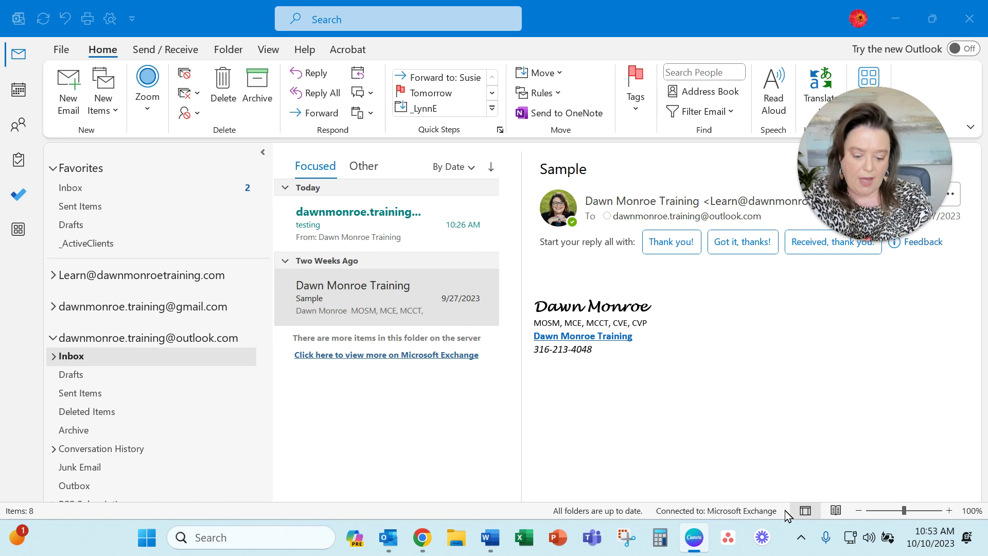
pyautogui.click(489, 539)
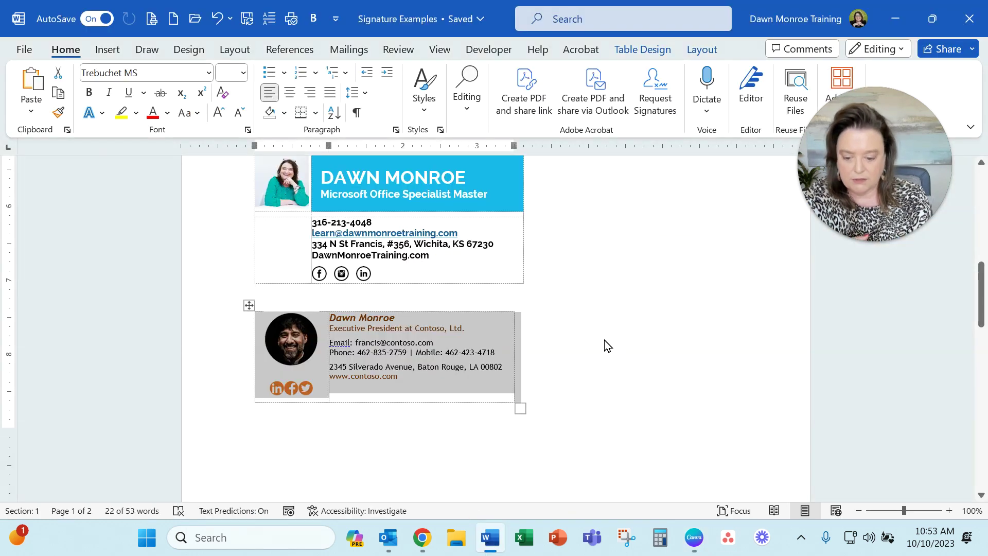
# Check the website link on the logo-and-photo signature image, then bring the Canva design forward.
pyautogui.scroll(6, 603, 337)
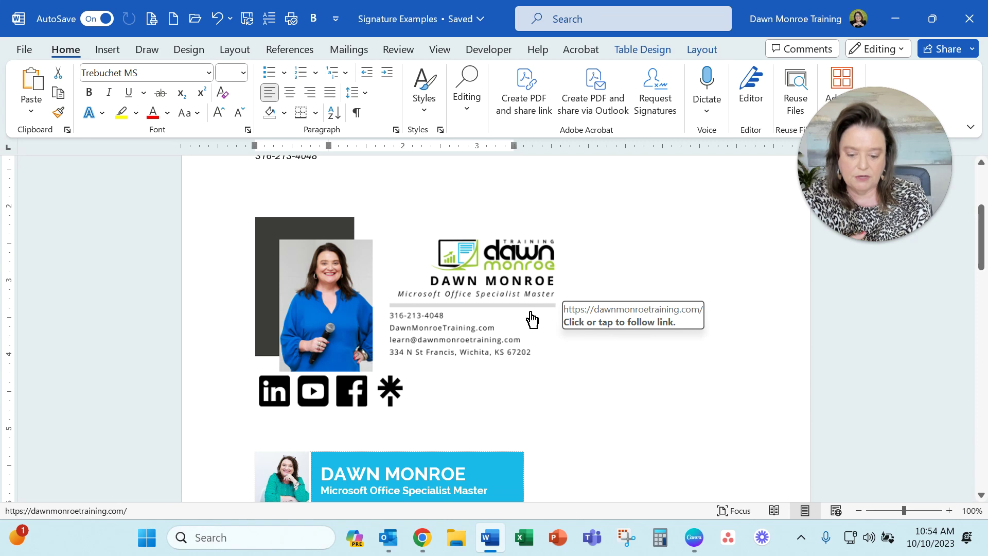
pyautogui.rightClick(452, 304)
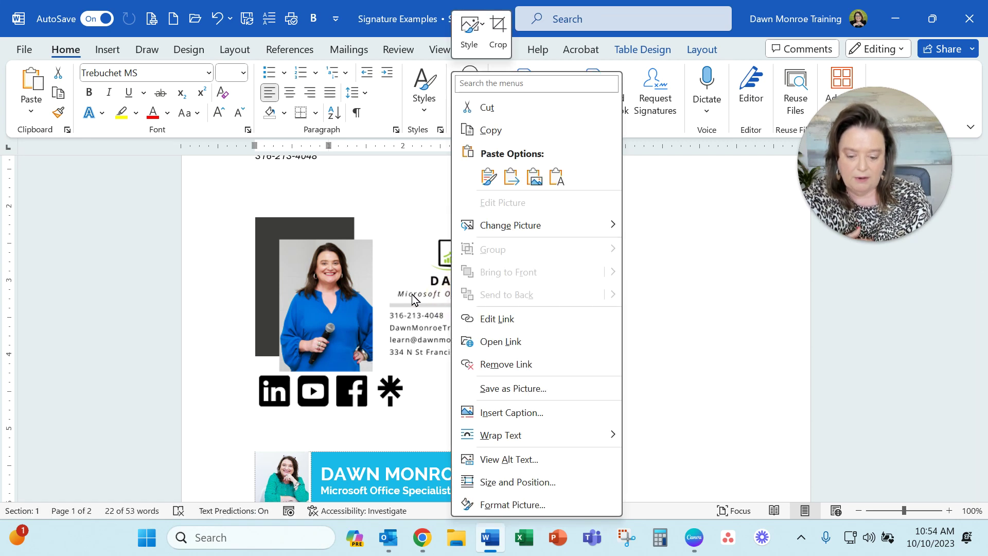
pyautogui.press('Escape')
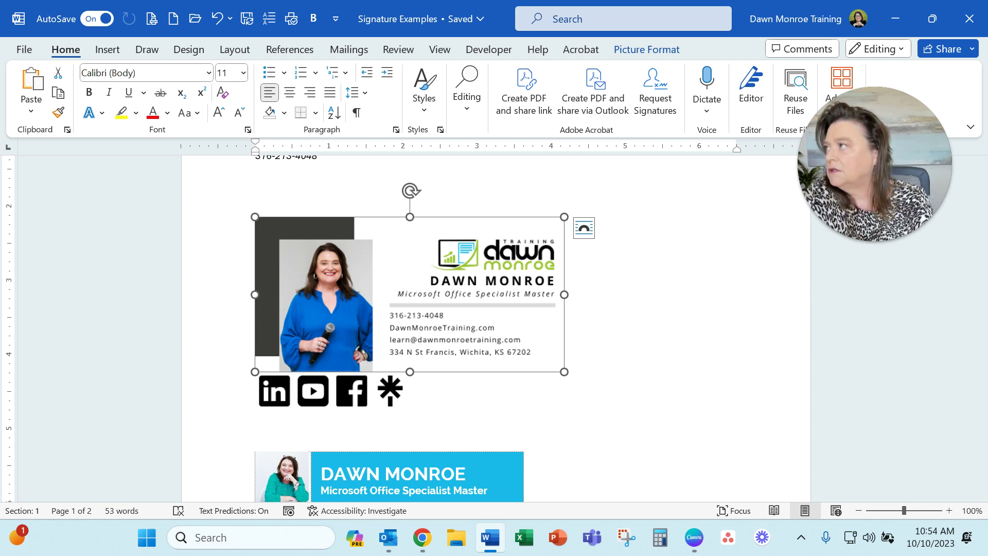
pyautogui.moveTo(582, 555); pyautogui.dragTo(617, 107)
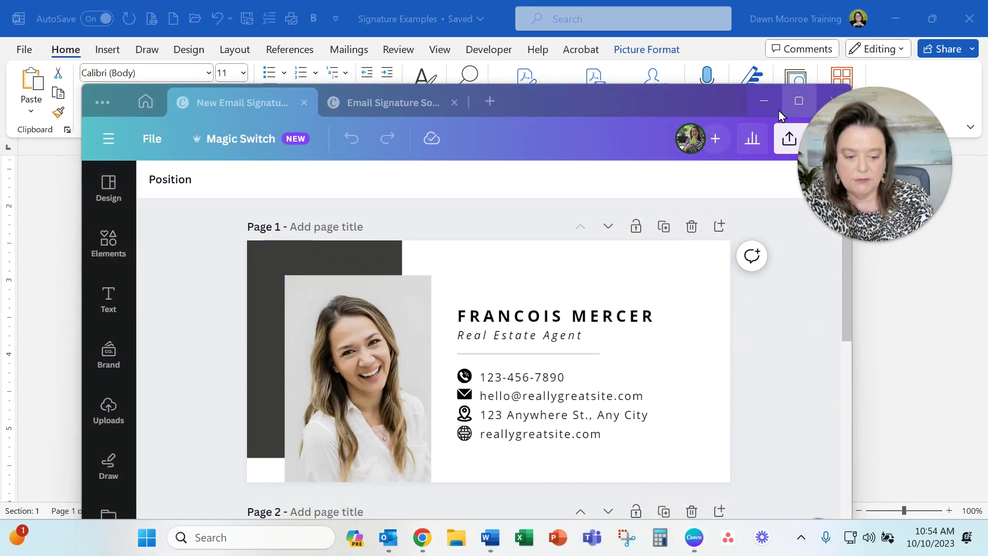
pyautogui.moveTo(706, 103); pyautogui.dragTo(690, 66)
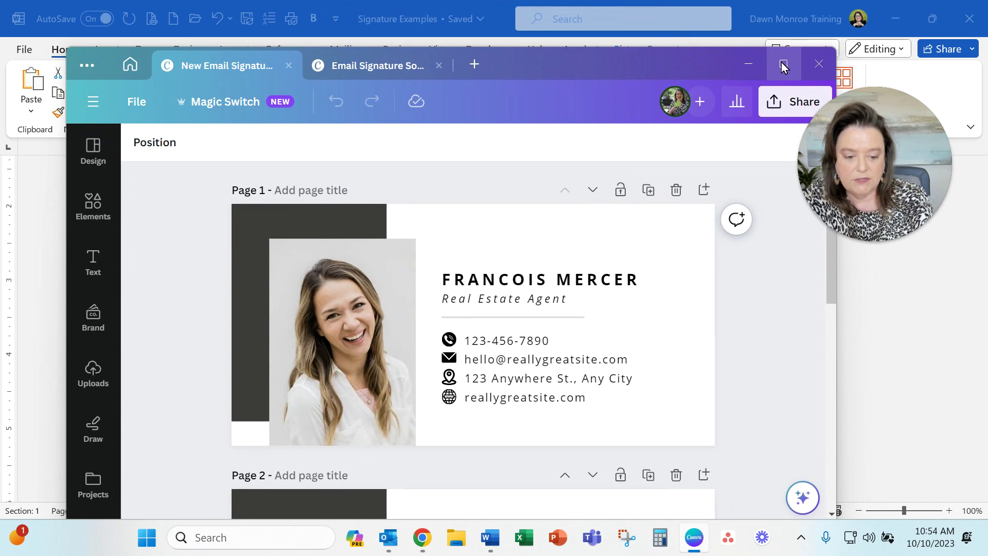
pyautogui.click(784, 65)
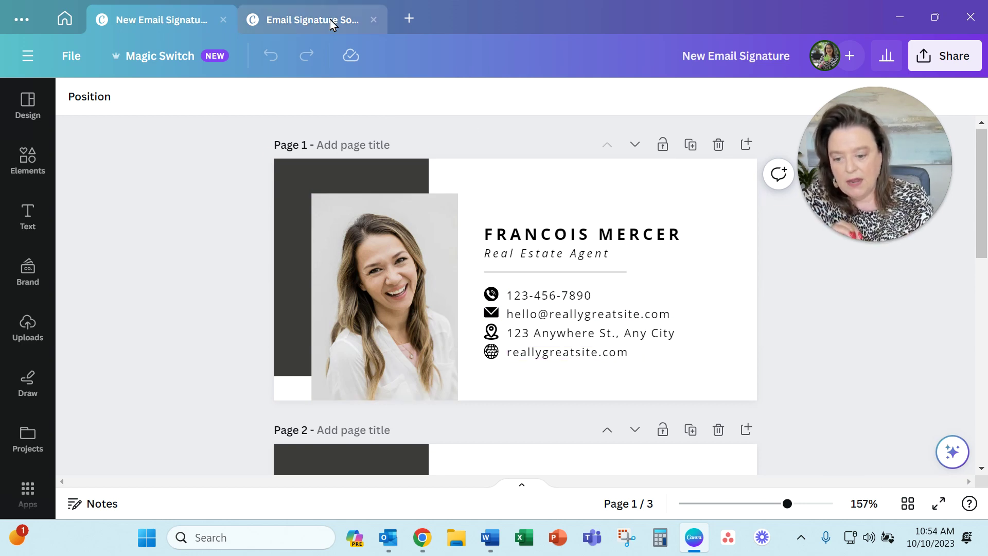
pyautogui.click(316, 15)
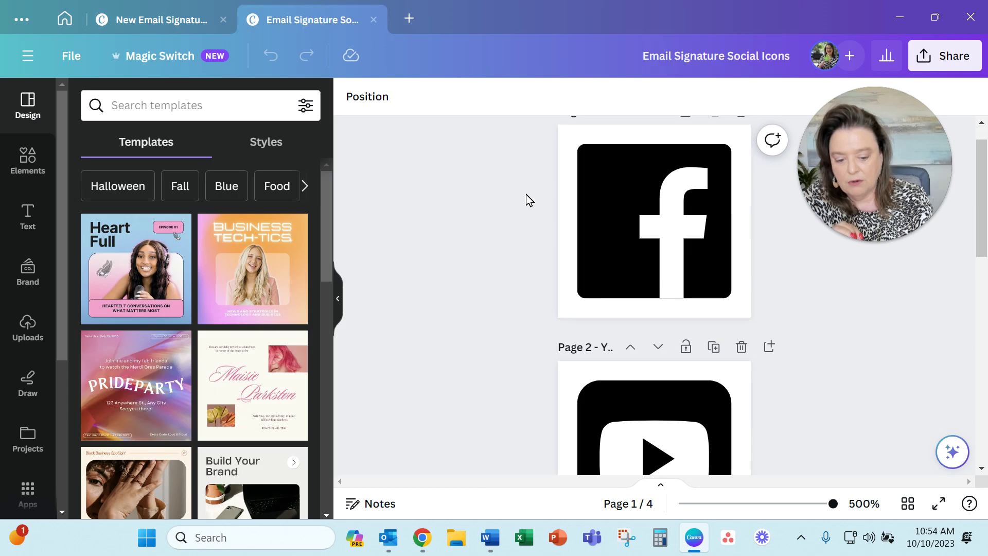
pyautogui.click(336, 297)
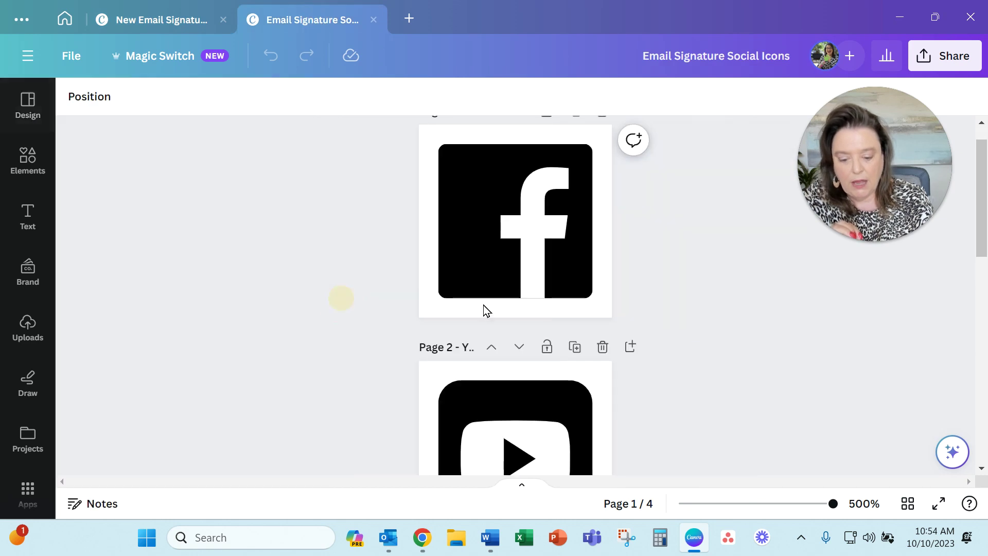
pyautogui.scroll(-5, 557, 317)
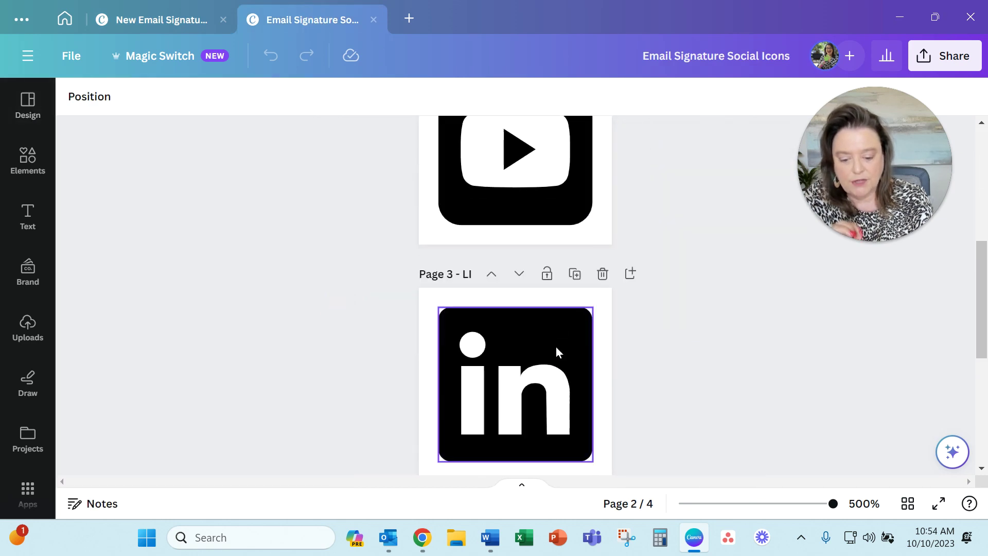
pyautogui.scroll(5, 569, 361)
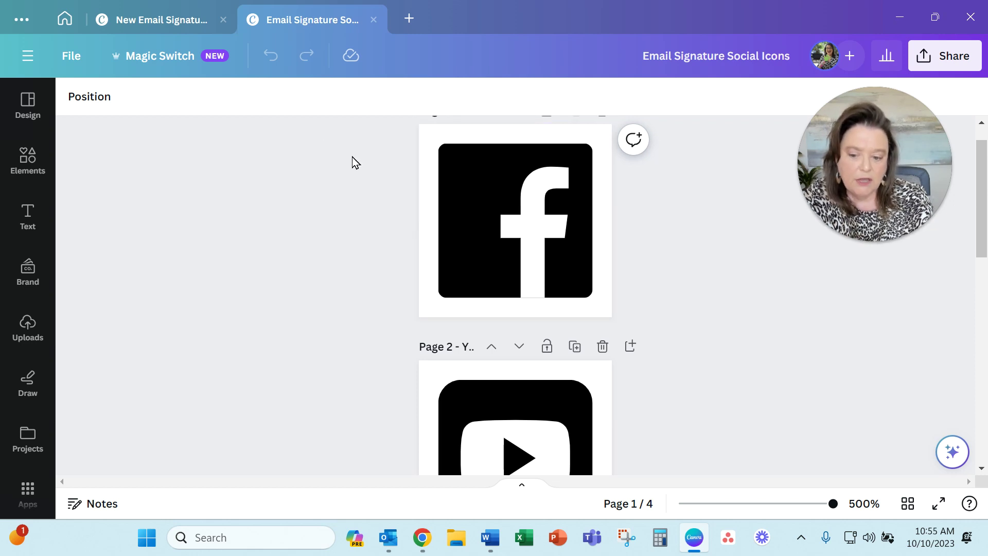
pyautogui.click(151, 16)
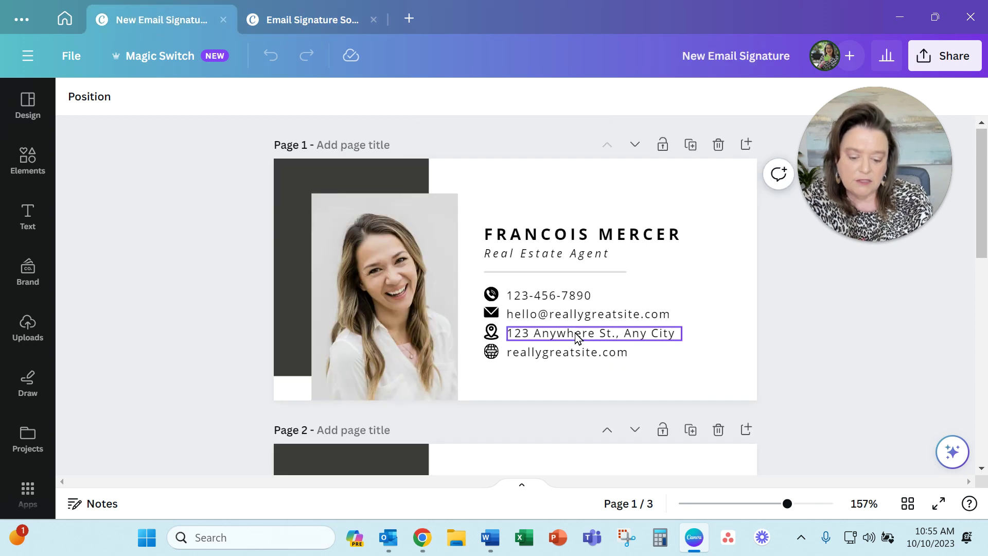
# Review the Canva signature designs, then minimize Chrome and select Word's signature image.
pyautogui.scroll(-6, 574, 336)
pyautogui.scroll(-3, 575, 335)
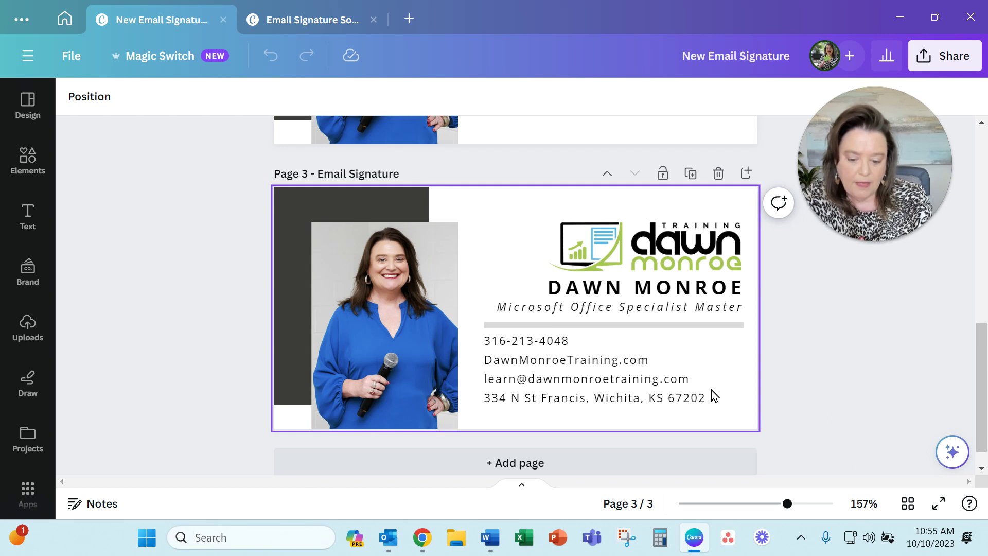
pyautogui.scroll(9, 713, 395)
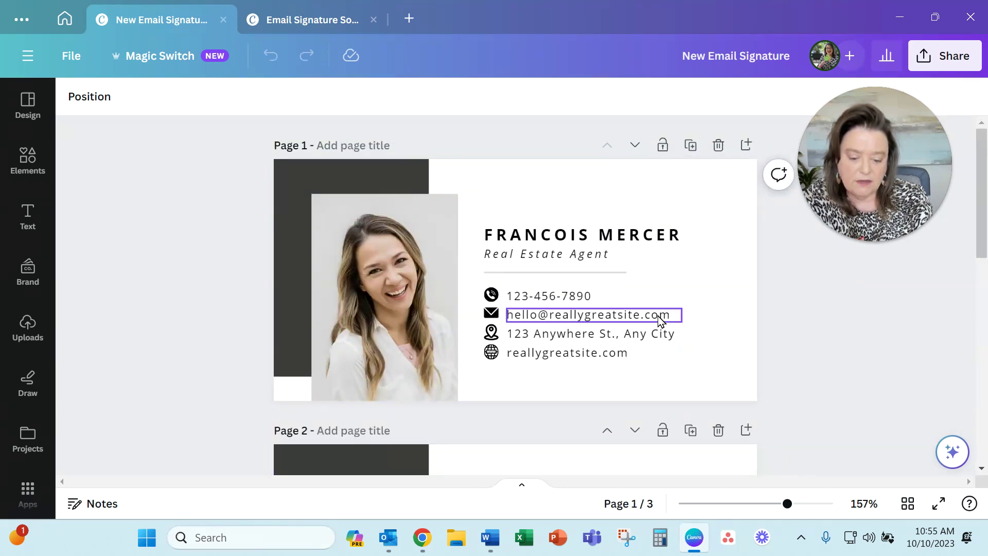
pyautogui.scroll(-9, 654, 324)
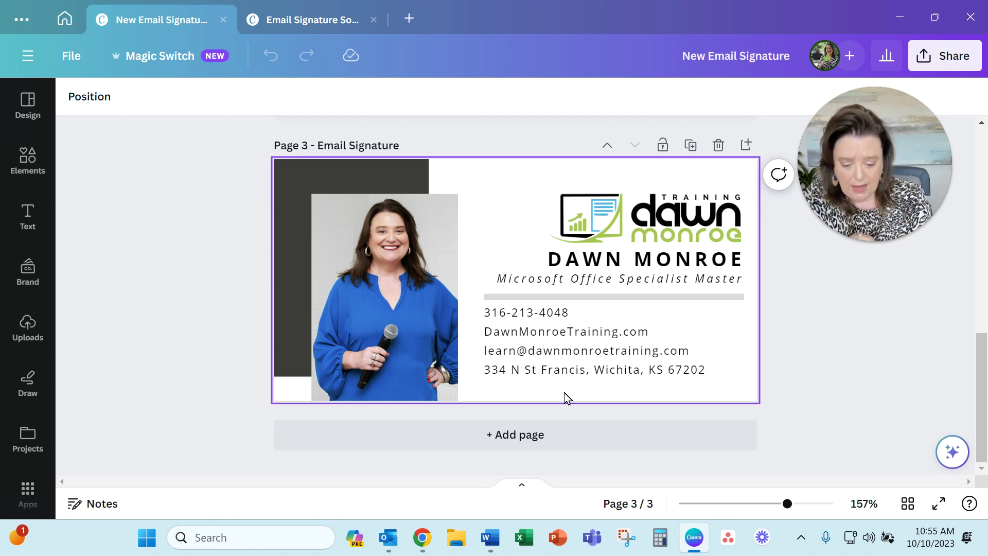
pyautogui.click(311, 23)
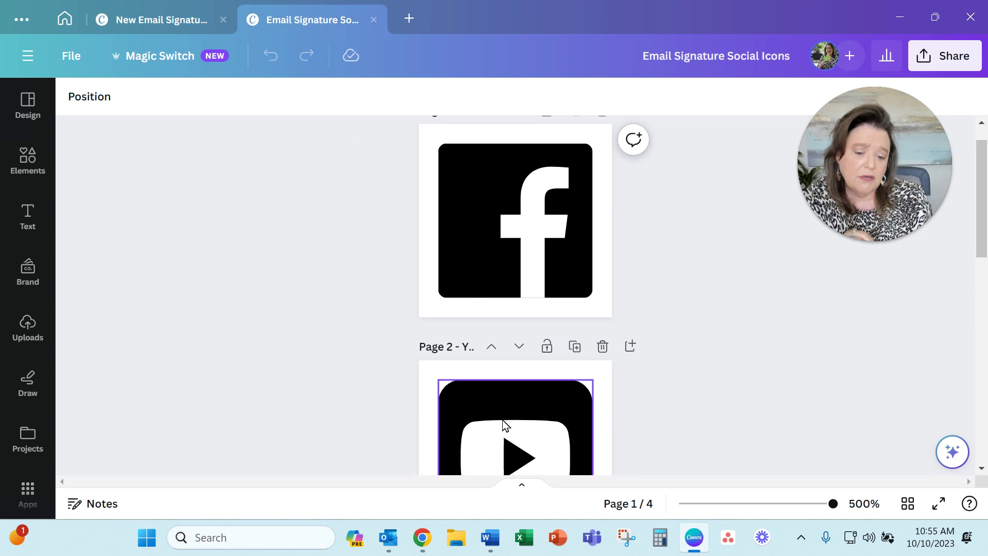
pyautogui.click(897, 11)
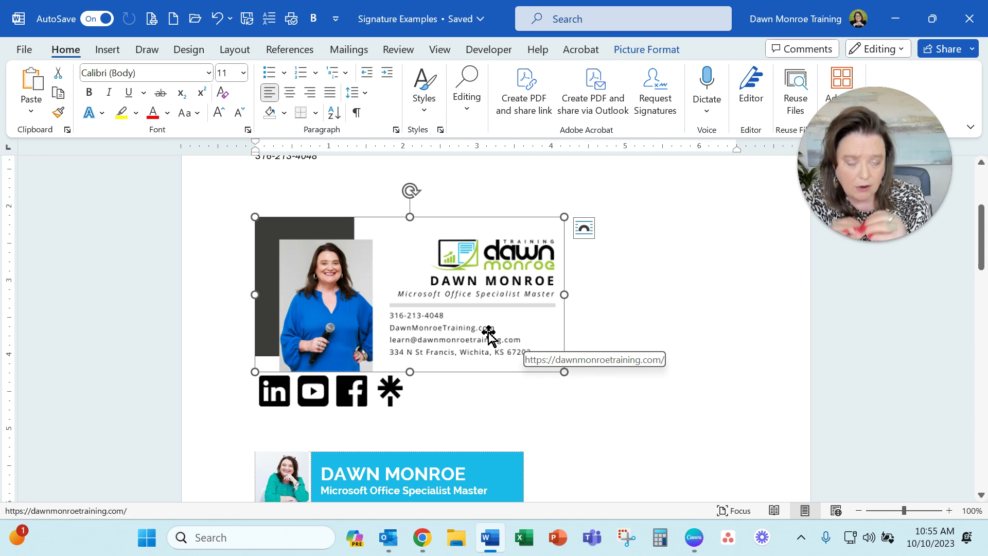
pyautogui.click(461, 294)
pyautogui.rightClick(461, 294)
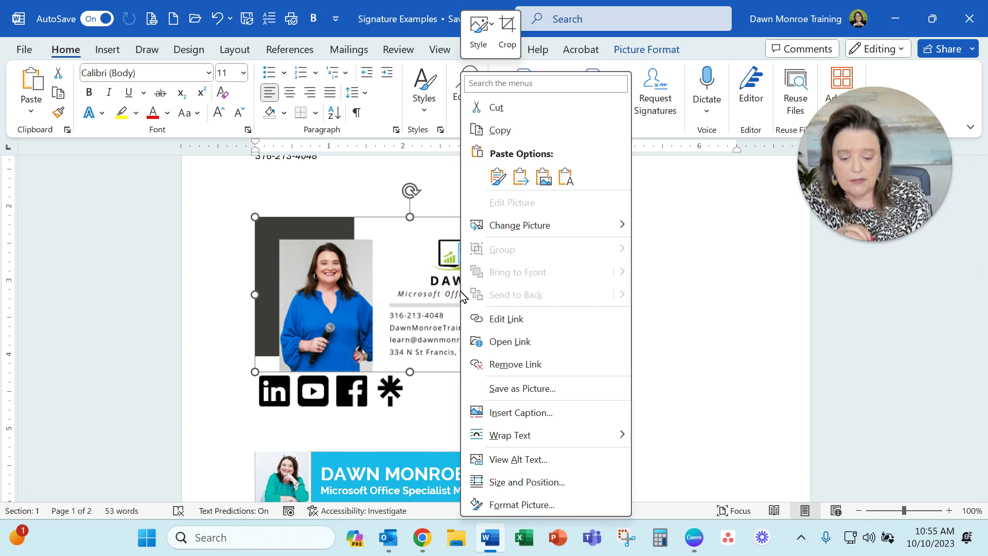
pyautogui.click(521, 321)
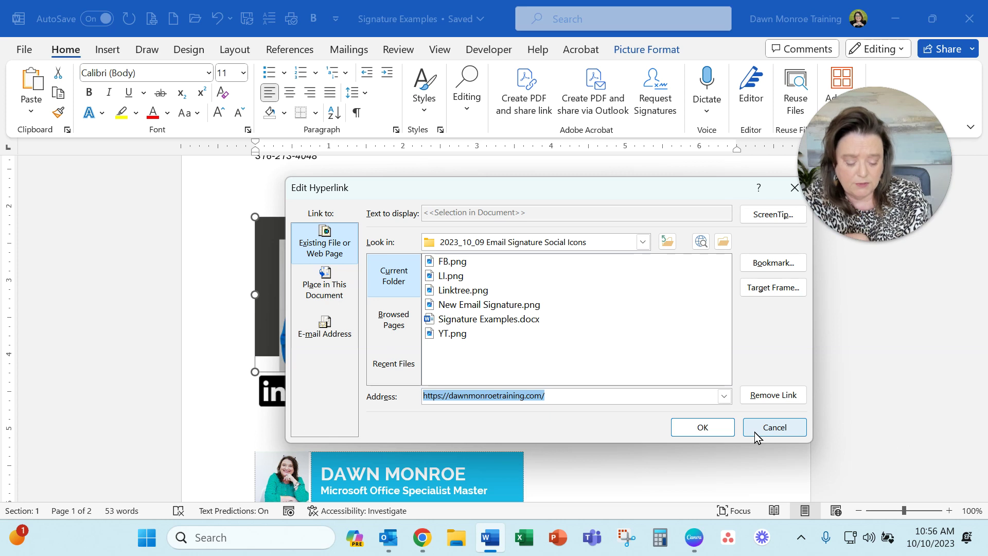
pyautogui.click(722, 434)
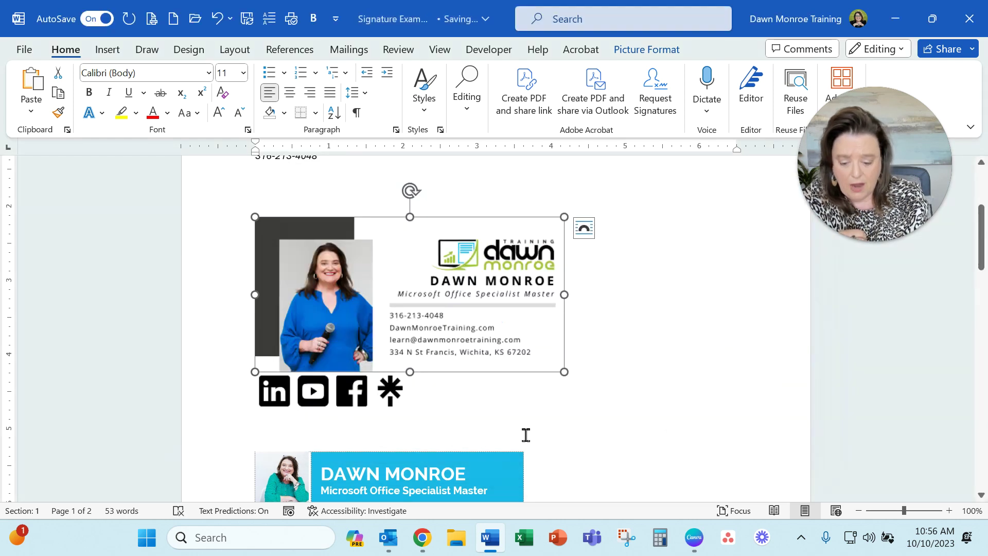
pyautogui.rightClick(276, 393)
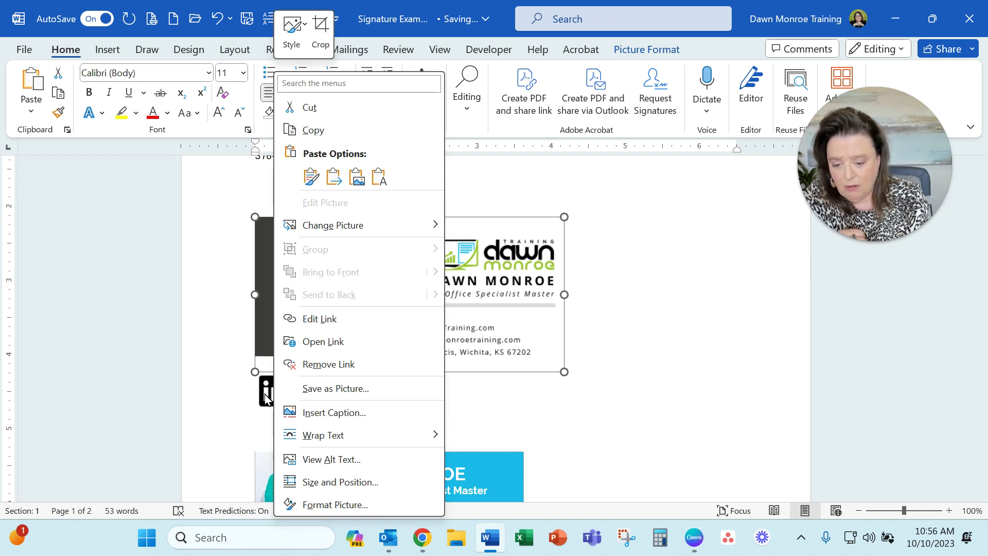
pyautogui.click(342, 320)
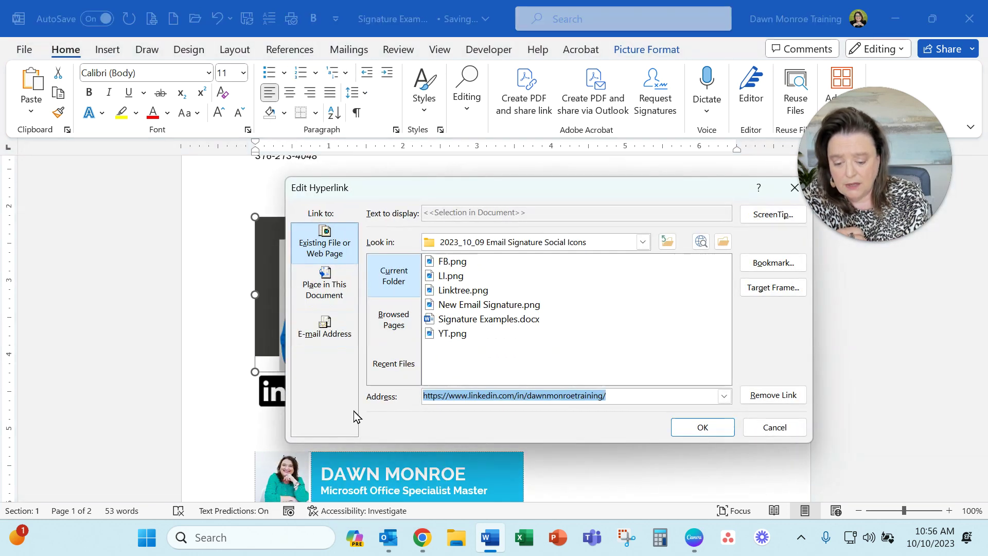
pyautogui.click(772, 431)
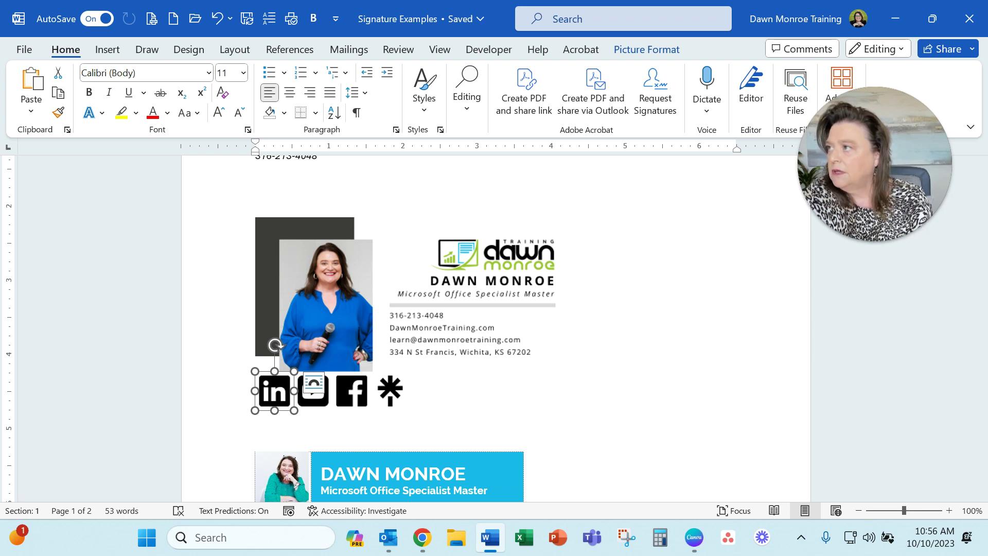
# Maximize Chrome and open Outlook on the web's mail Settings on the Layout page.
pyautogui.hotkey('alt', 'Tab')
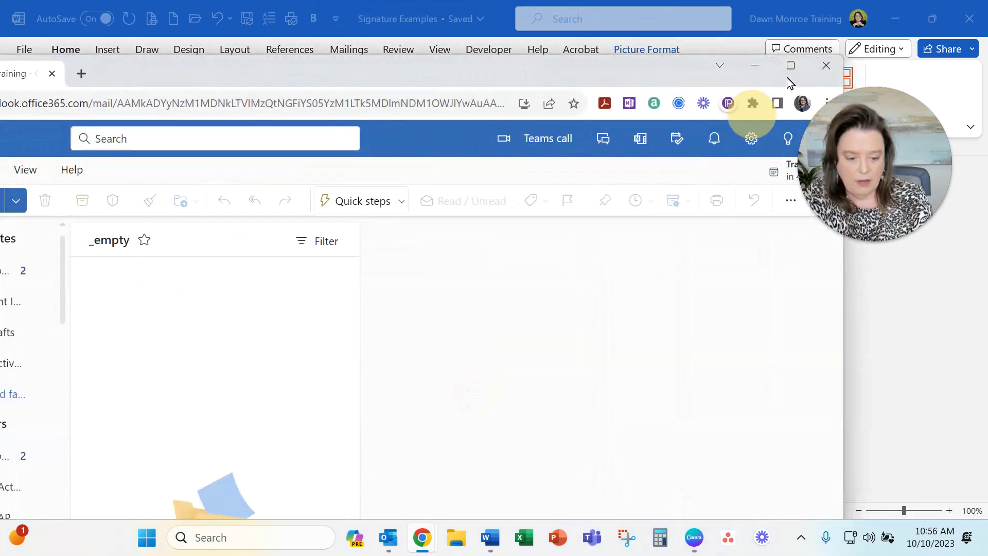
pyautogui.click(791, 71)
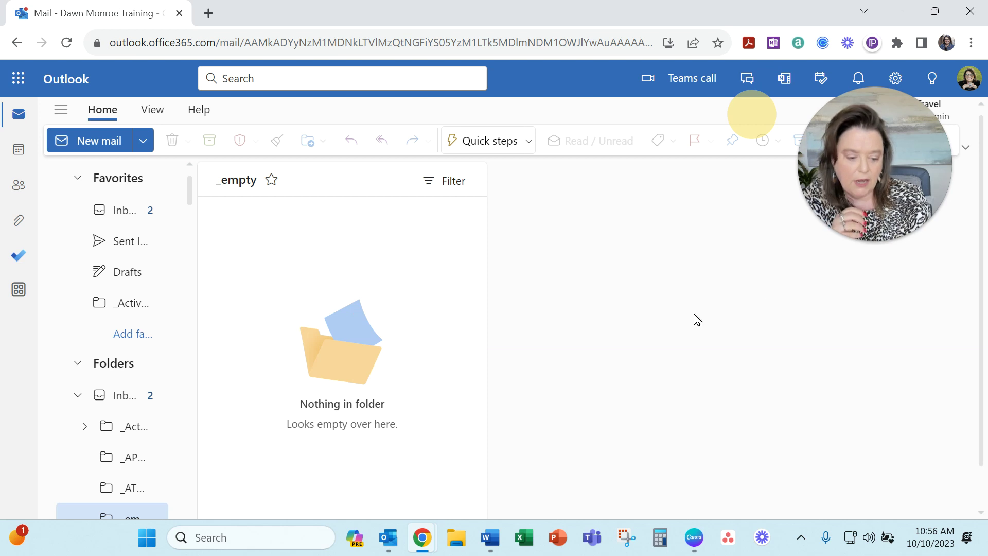
pyautogui.moveTo(865, 180); pyautogui.dragTo(862, 295)
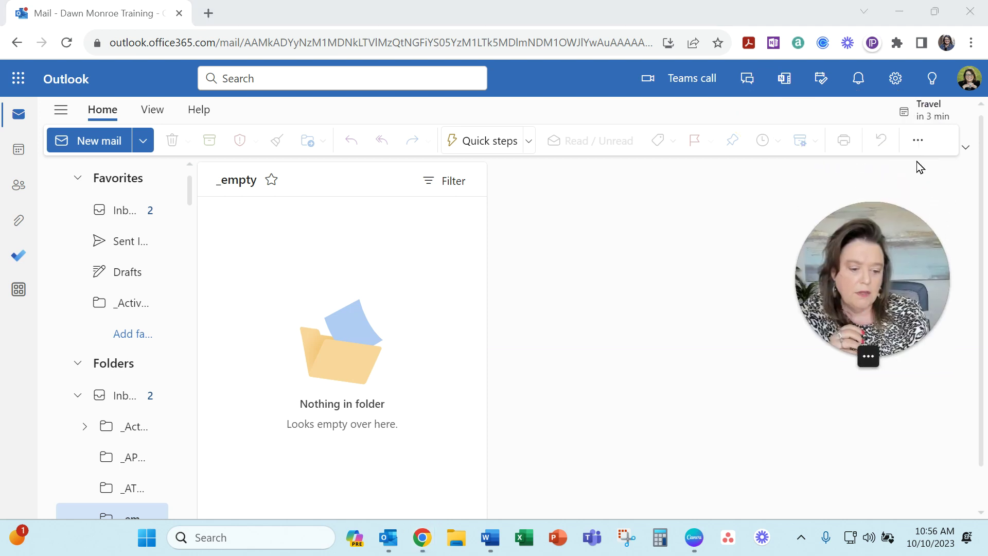
pyautogui.click(896, 85)
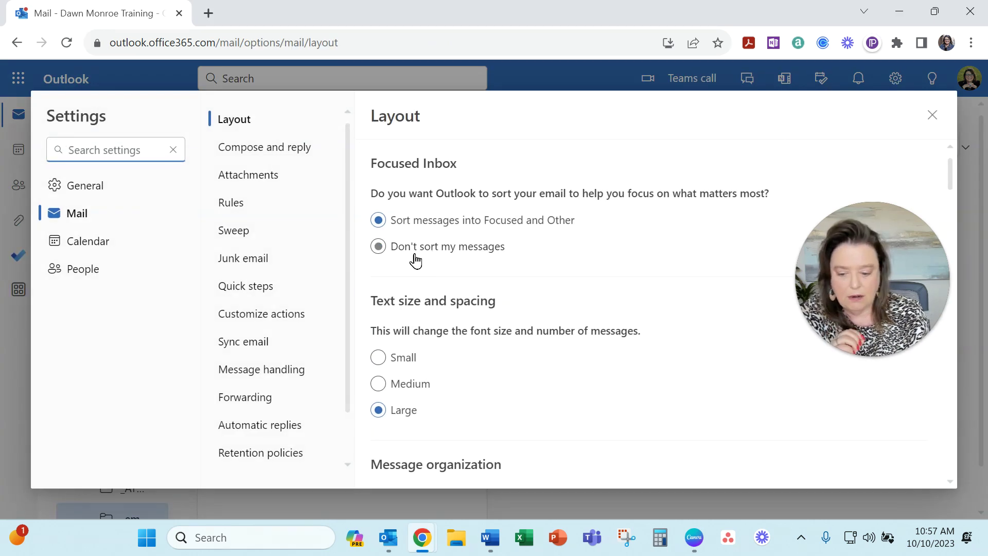
# In Compose and reply settings, turn off the bookings-page link for the 2023 signature.
pyautogui.click(266, 150)
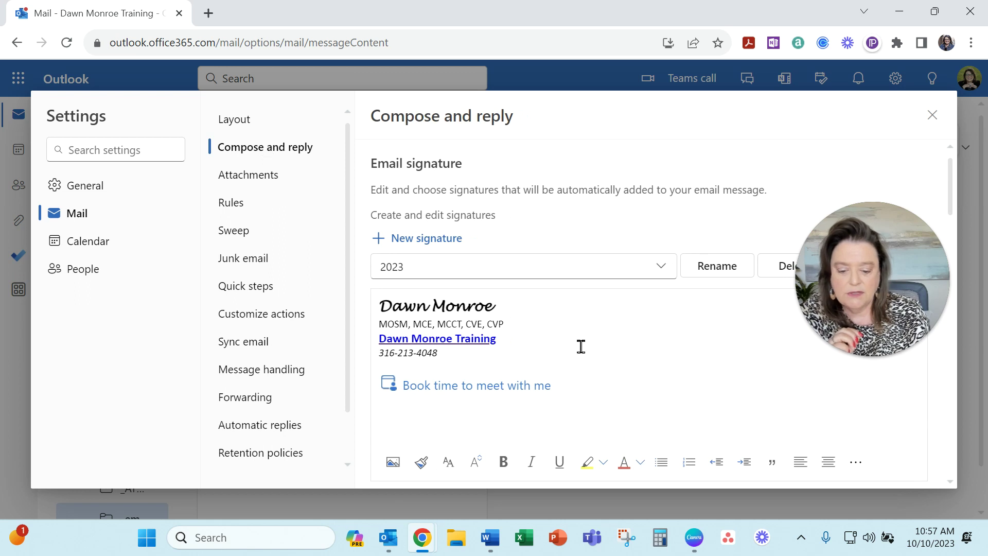
pyautogui.moveTo(879, 300)
pyautogui.mouseDown()
pyautogui.moveTo(882, 172)
pyautogui.moveTo(855, 162)
pyautogui.moveTo(810, 171)
pyautogui.mouseUp()
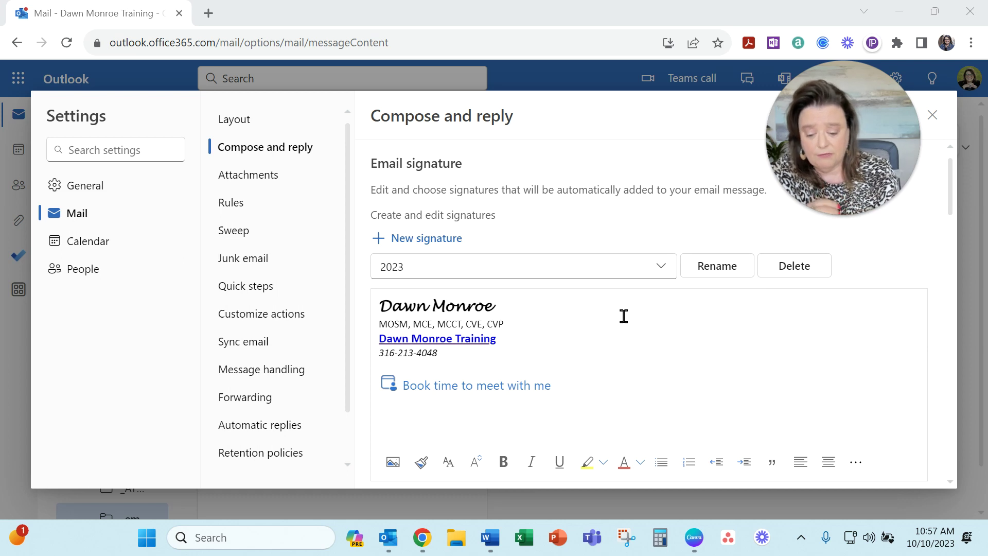
pyautogui.click(570, 381)
pyautogui.click(380, 326)
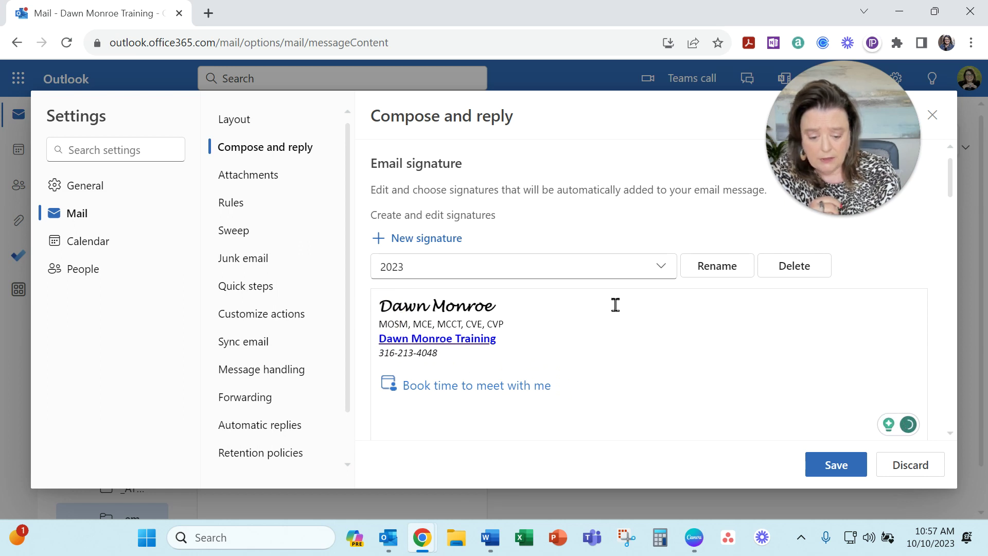
pyautogui.scroll(-3, 754, 307)
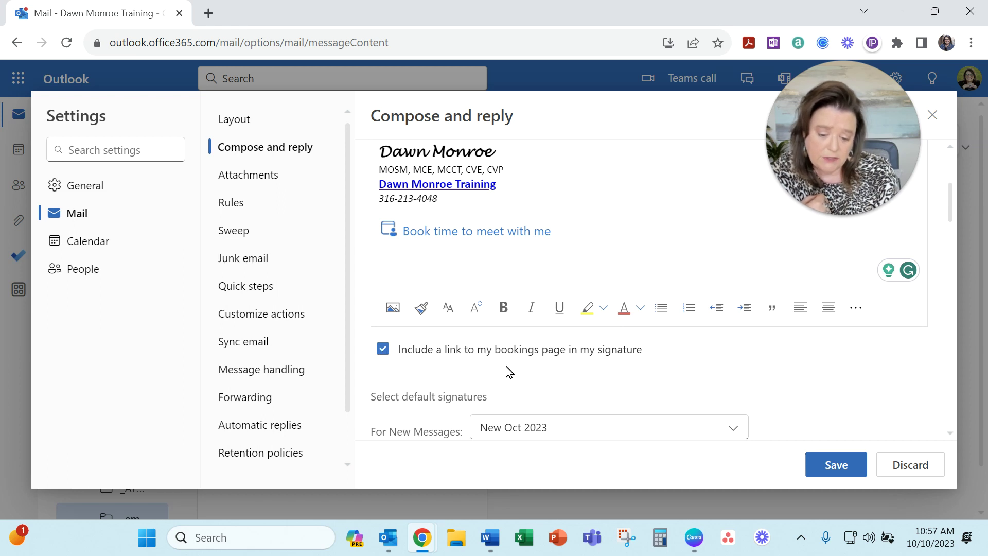
pyautogui.click(383, 350)
# Delete the existing 2023 signature text and switch to Word's Signature Examples document.
pyautogui.scroll(3, 503, 297)
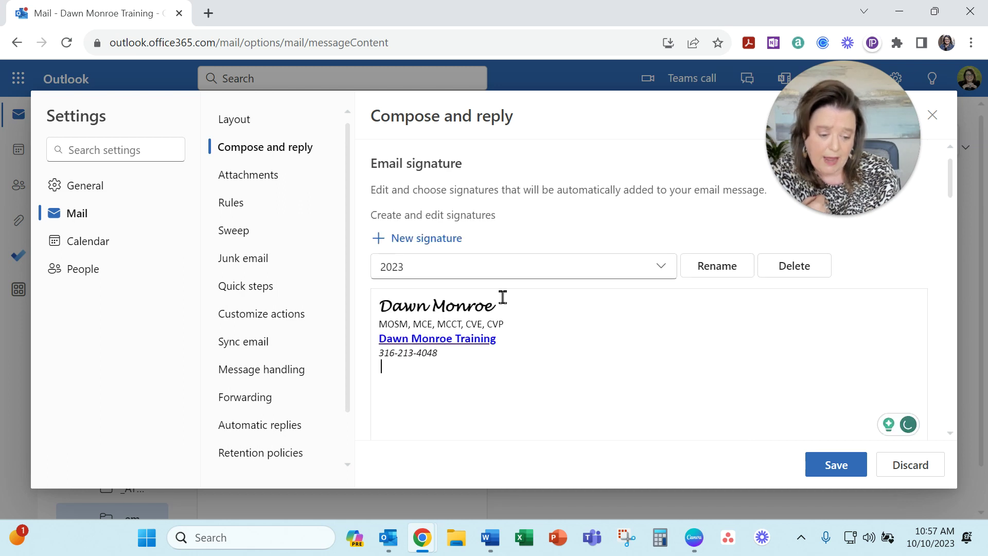
pyautogui.moveTo(465, 360)
pyautogui.mouseDown()
pyautogui.moveTo(393, 342)
pyautogui.moveTo(353, 305)
pyautogui.mouseUp()
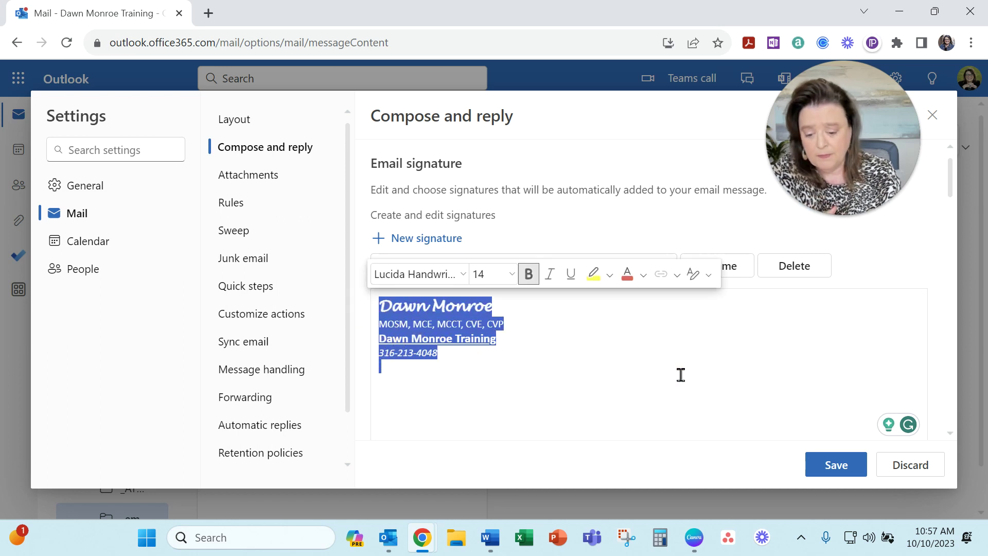
pyautogui.press('Delete')
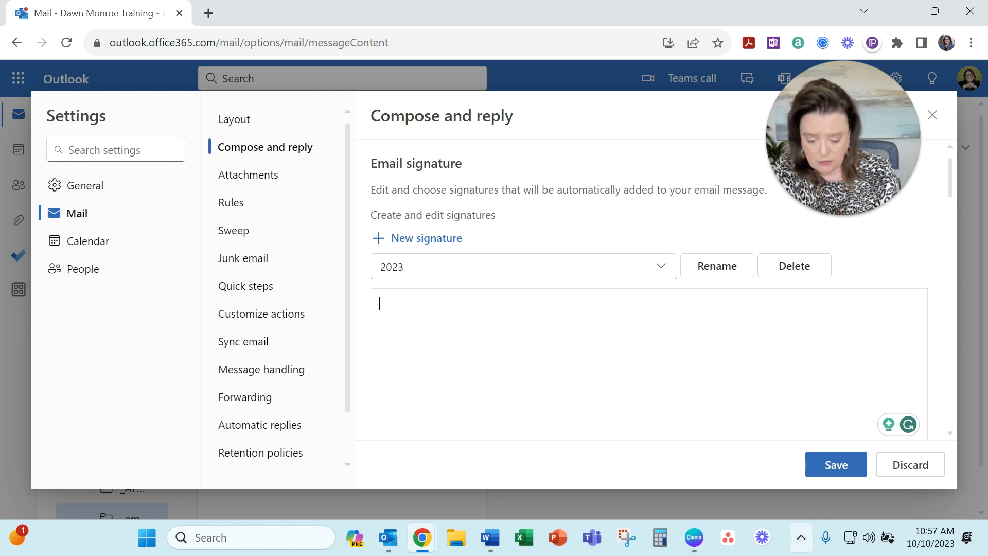
pyautogui.click(491, 538)
# Select Word's handwritten-style text signature block and return to Outlook's signature editor.
pyautogui.scroll(6, 408, 256)
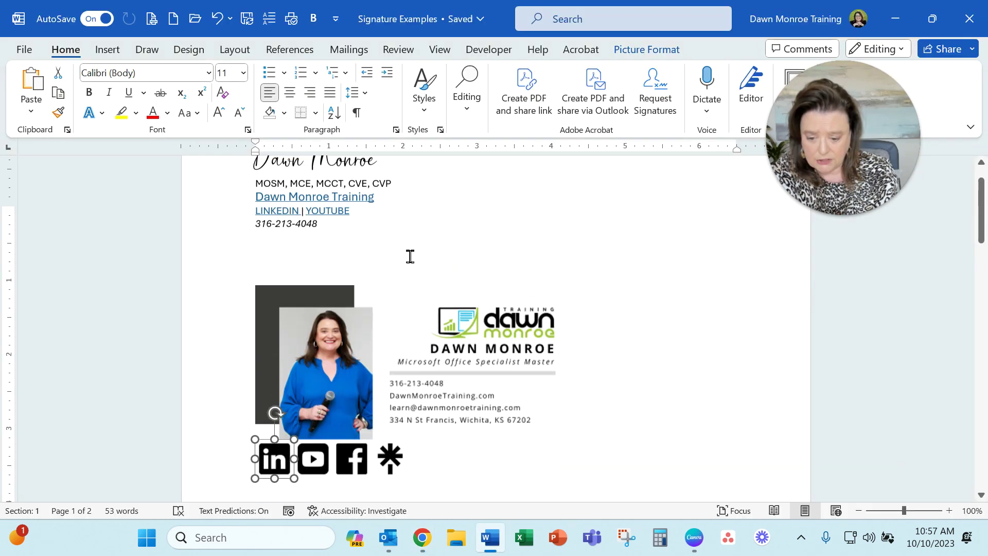
pyautogui.click(310, 340)
pyautogui.moveTo(288, 326)
pyautogui.mouseDown()
pyautogui.moveTo(239, 298)
pyautogui.moveTo(243, 280)
pyautogui.mouseUp()
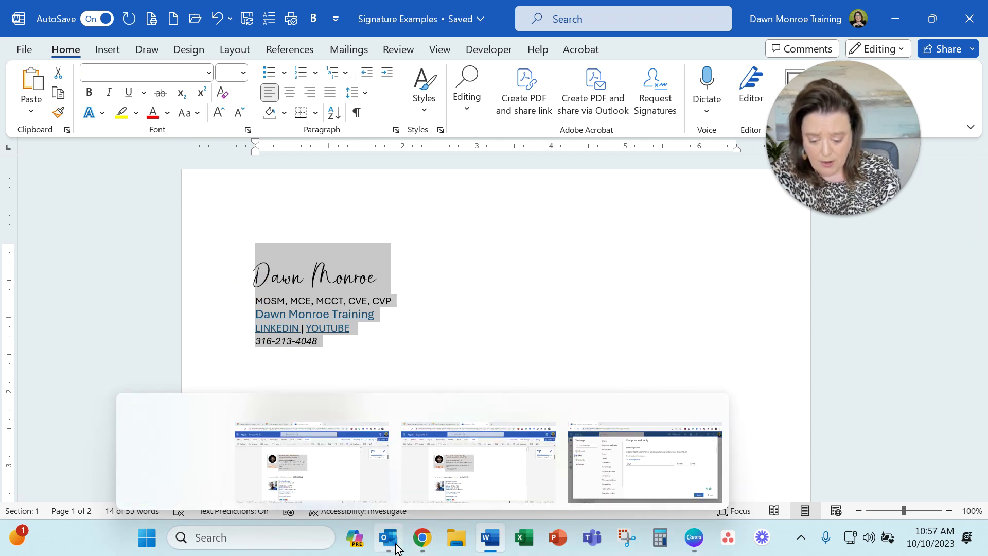
pyautogui.moveTo(396, 544)
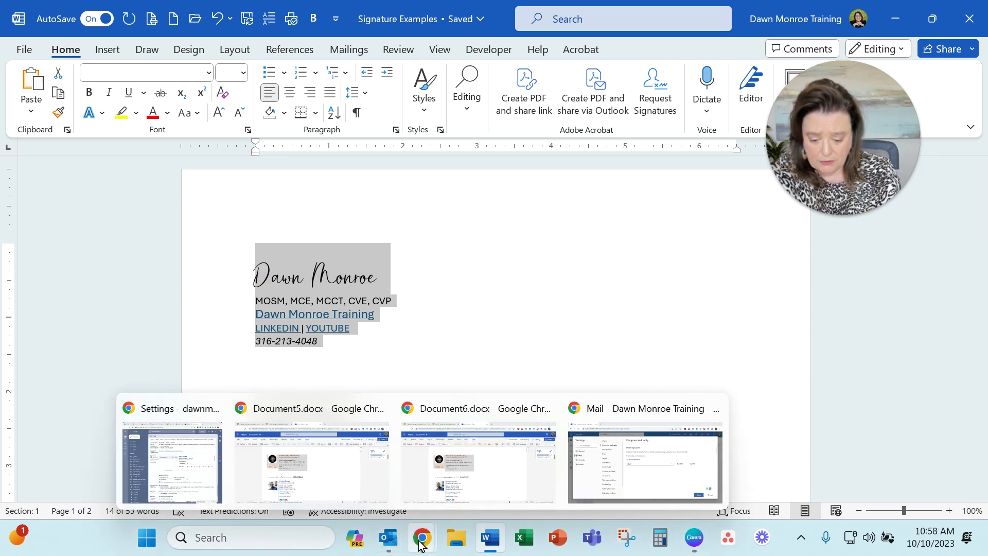
pyautogui.click(671, 412)
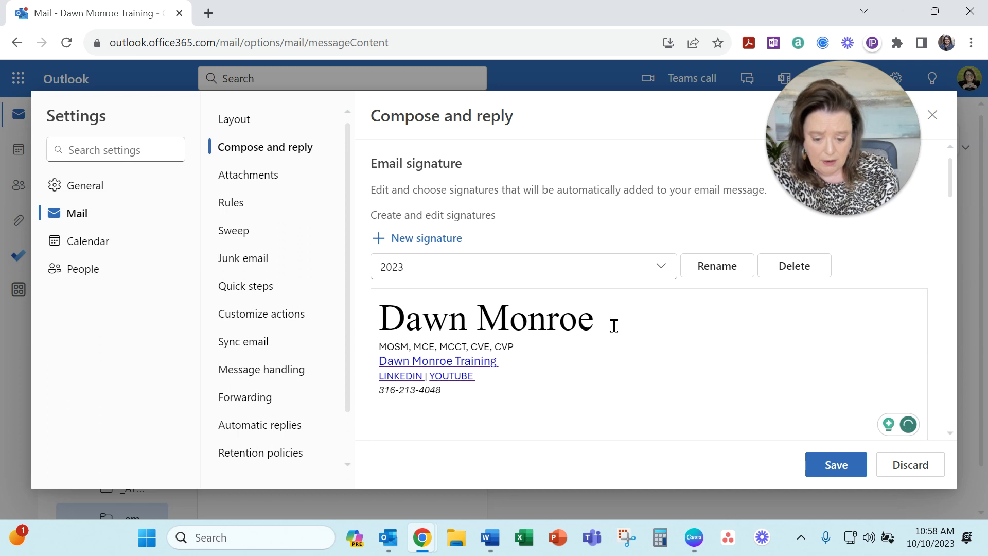
# Set the signature's name line to Lucida Handwriting, size 16, and save the 2023 signature.
pyautogui.moveTo(604, 320); pyautogui.dragTo(404, 313)
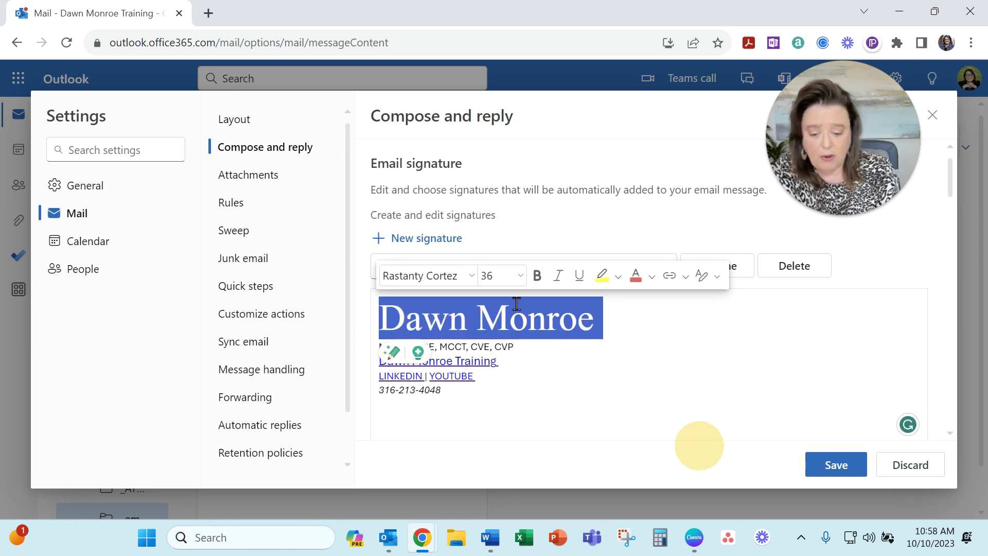
pyautogui.click(471, 277)
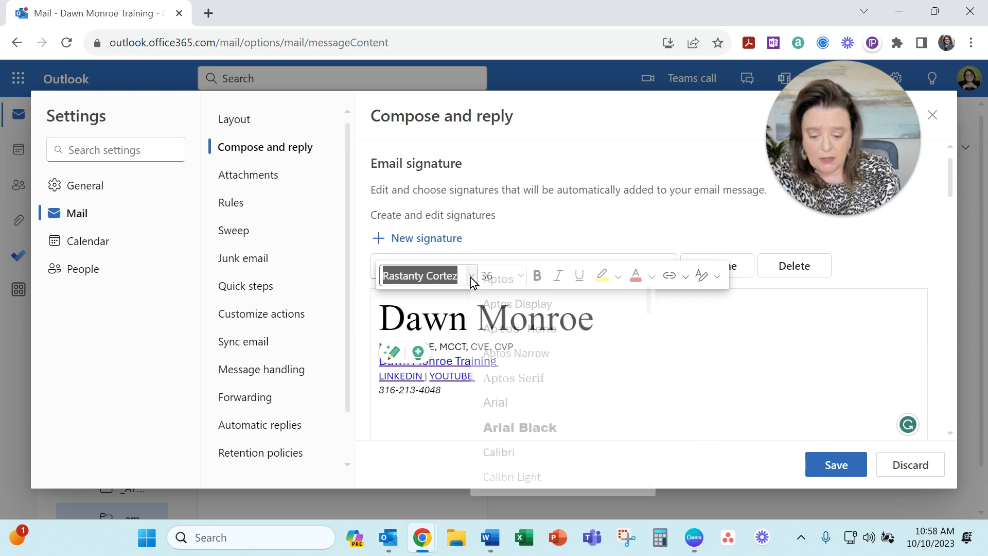
pyautogui.scroll(-2, 598, 428)
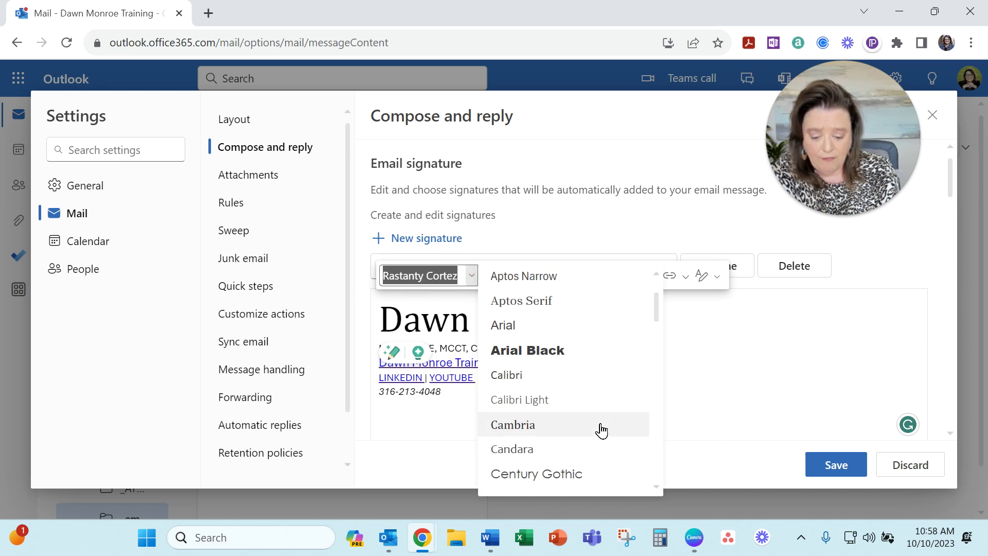
pyautogui.scroll(-8, 602, 430)
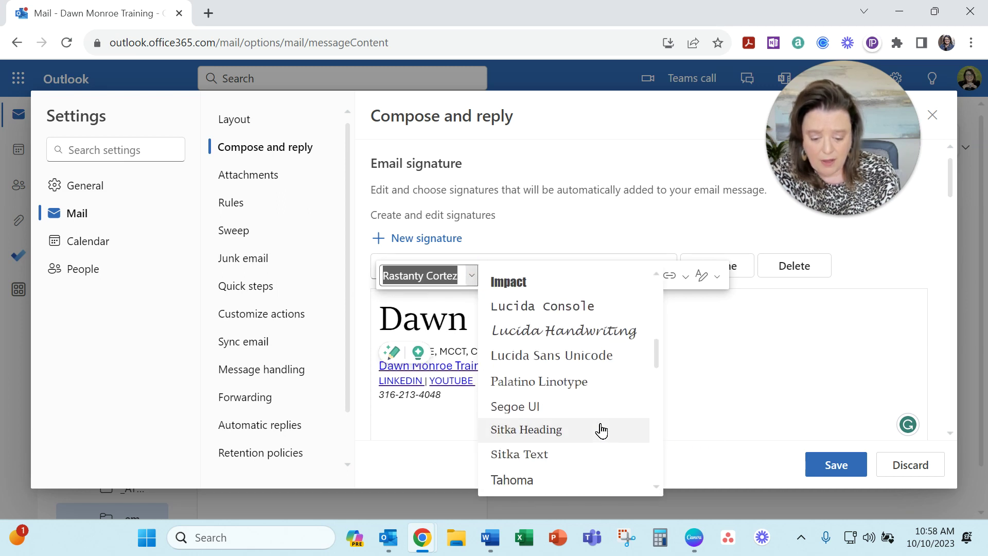
pyautogui.scroll(-4, 601, 431)
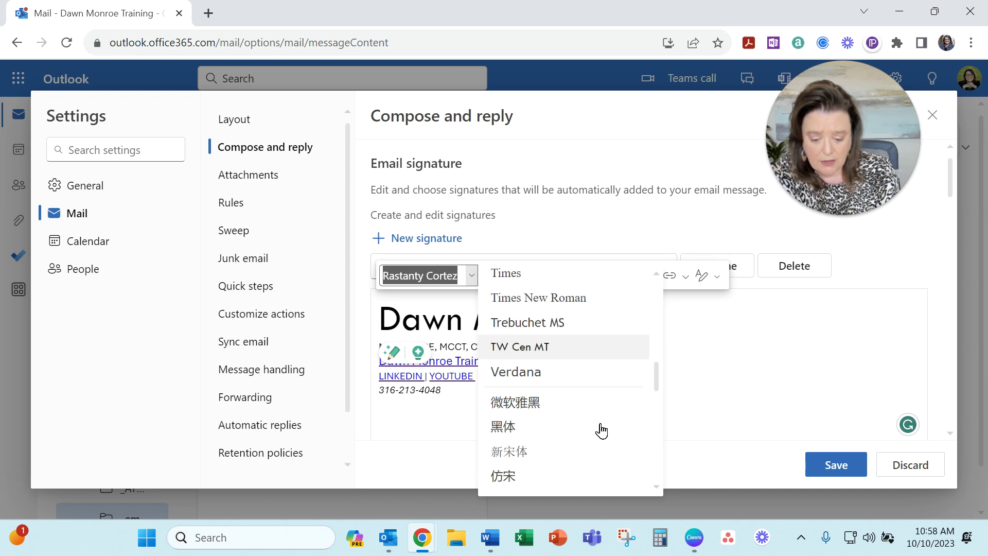
pyautogui.scroll(5, 601, 431)
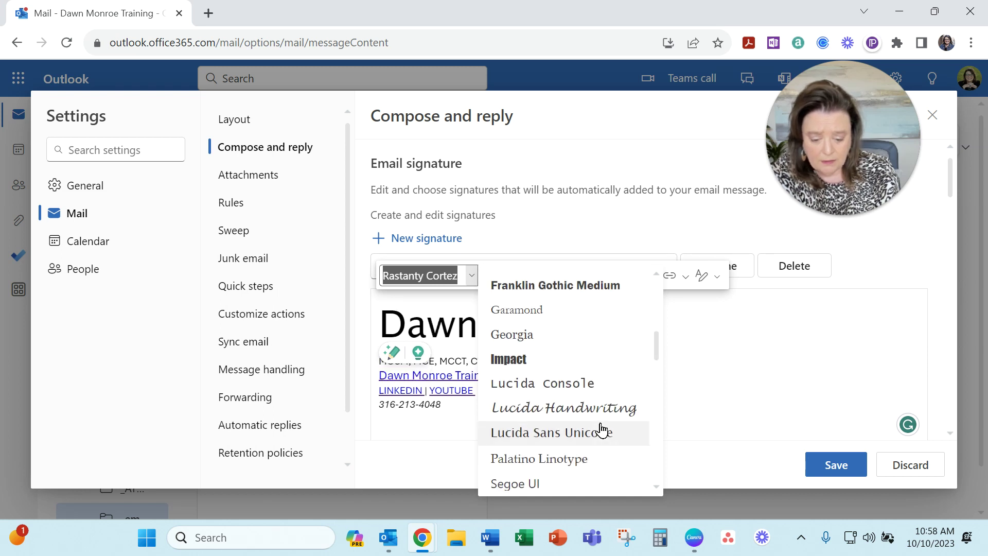
pyautogui.click(569, 413)
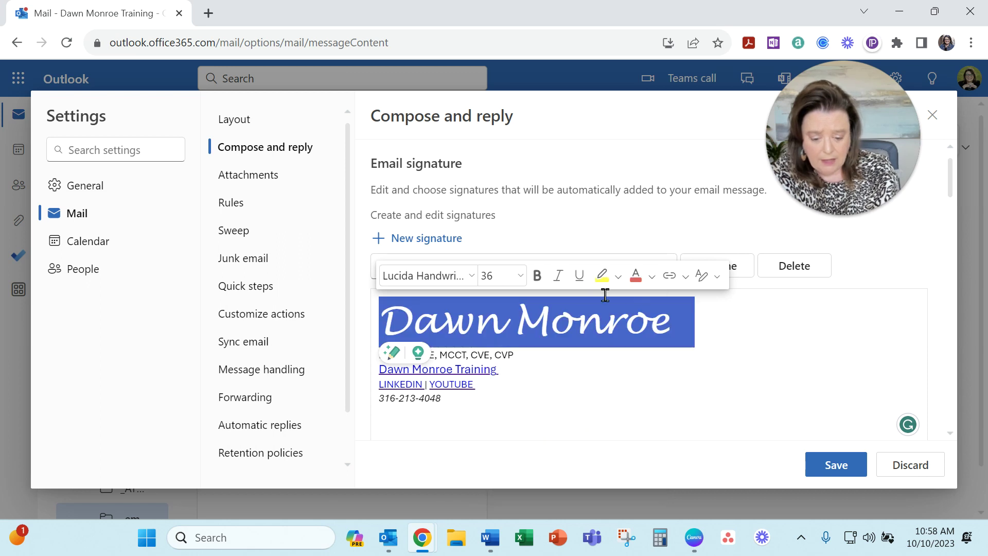
pyautogui.click(521, 278)
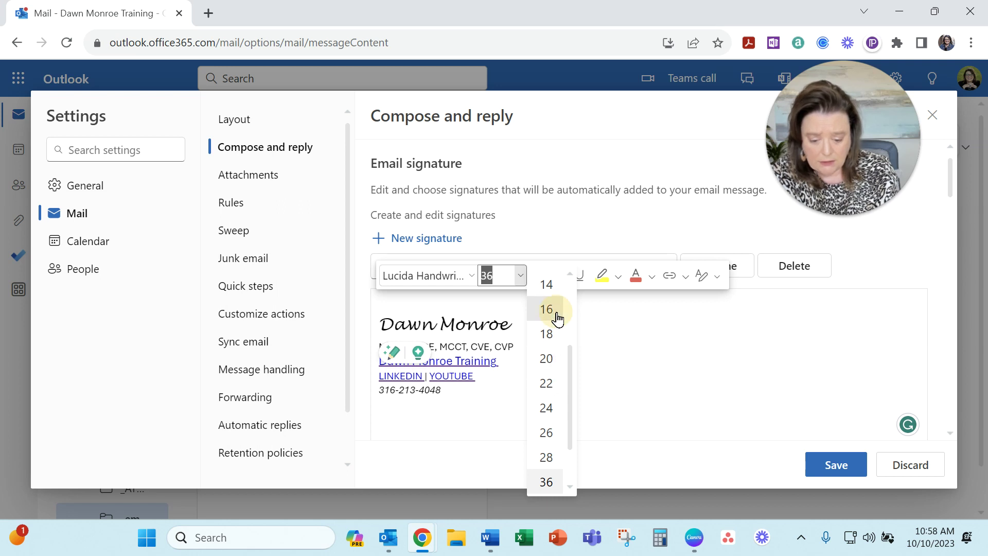
pyautogui.click(558, 317)
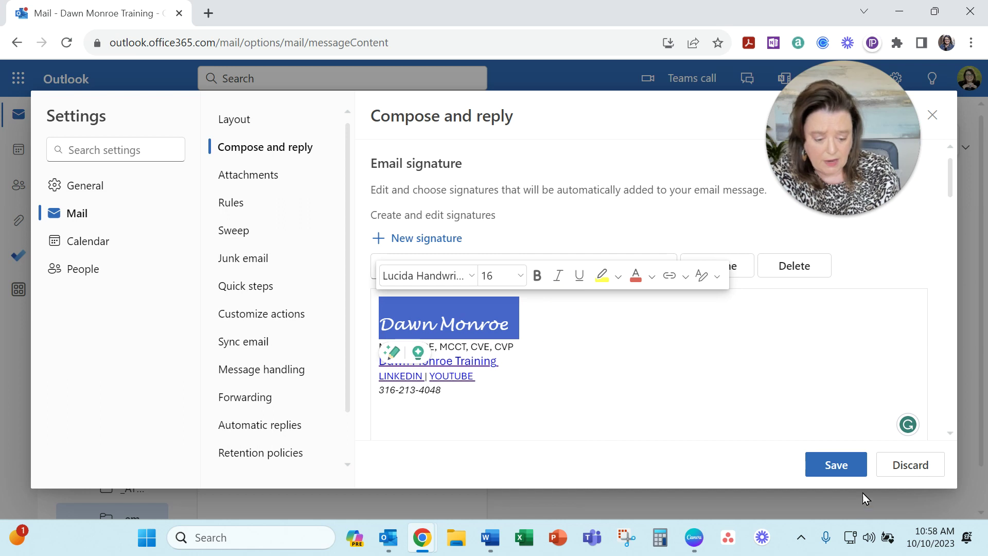
pyautogui.click(847, 470)
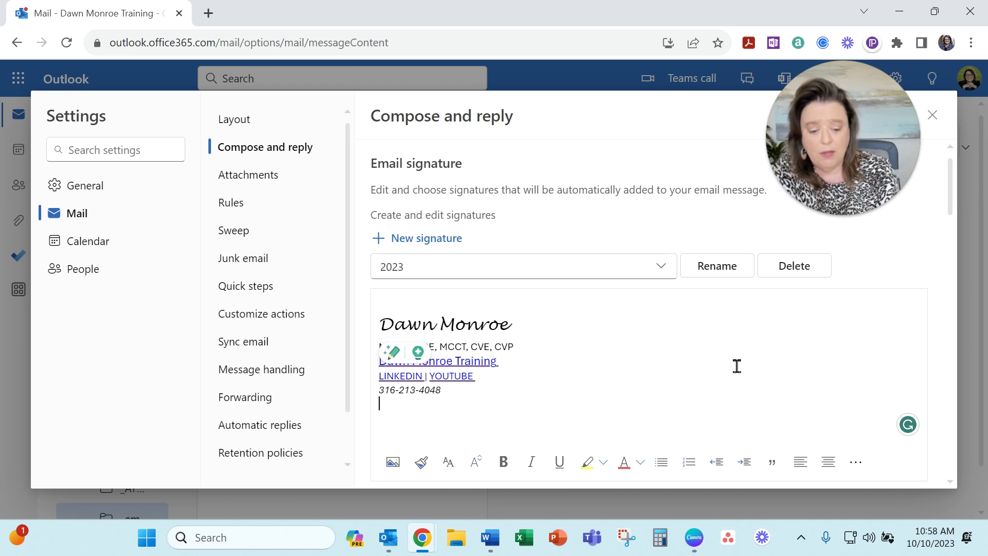
# Keep New Oct 2023 as the default signature for new messages, save, and close Settings.
pyautogui.scroll(-2, 732, 360)
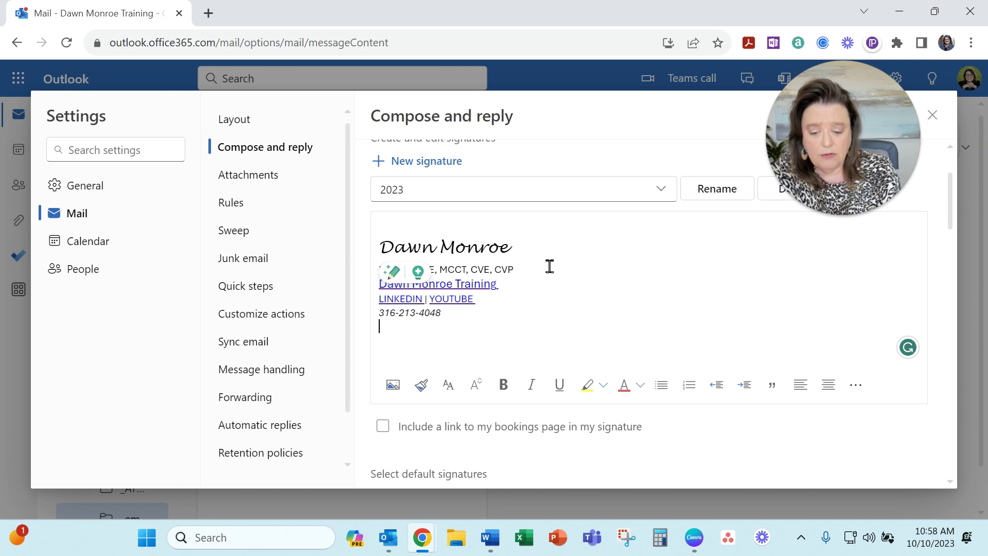
pyautogui.scroll(-5, 600, 263)
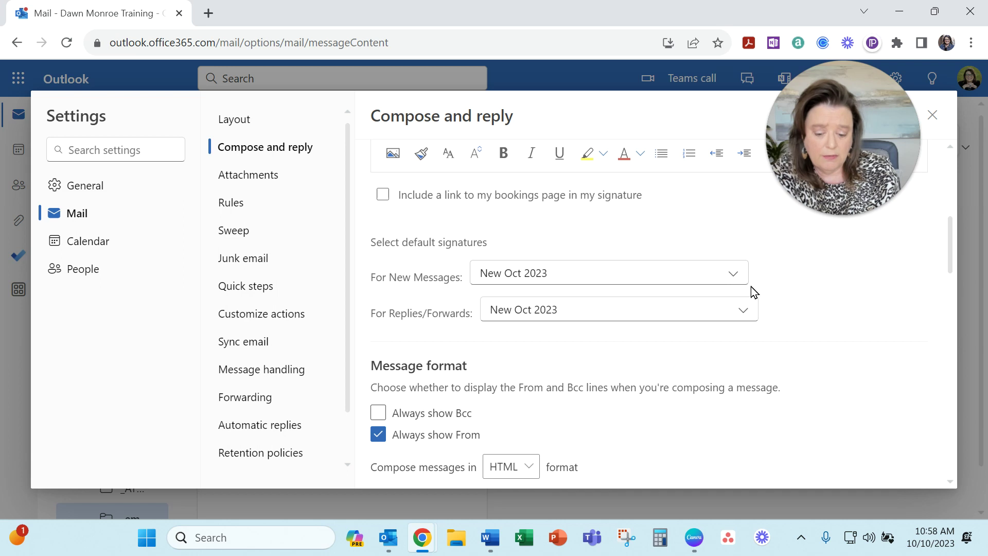
pyautogui.click(741, 276)
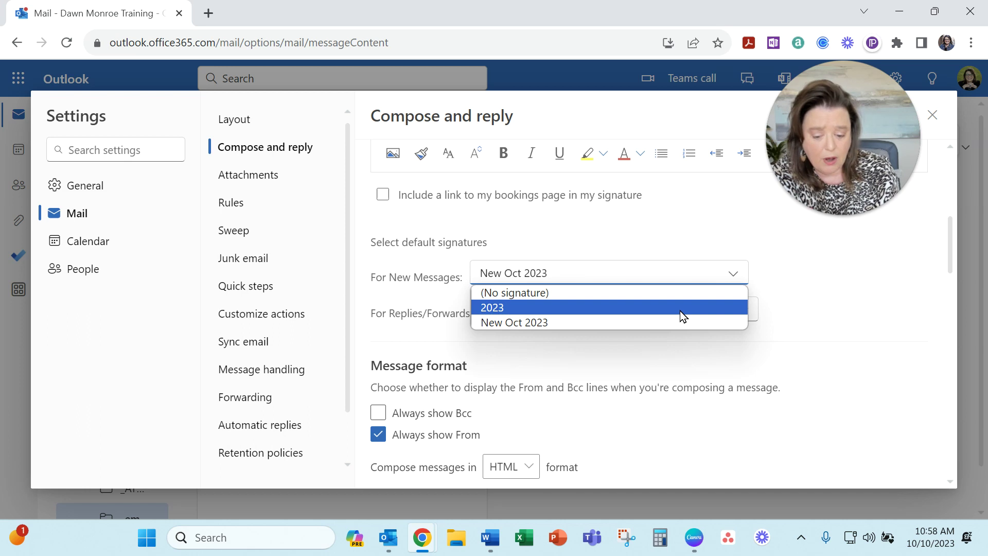
pyautogui.click(681, 314)
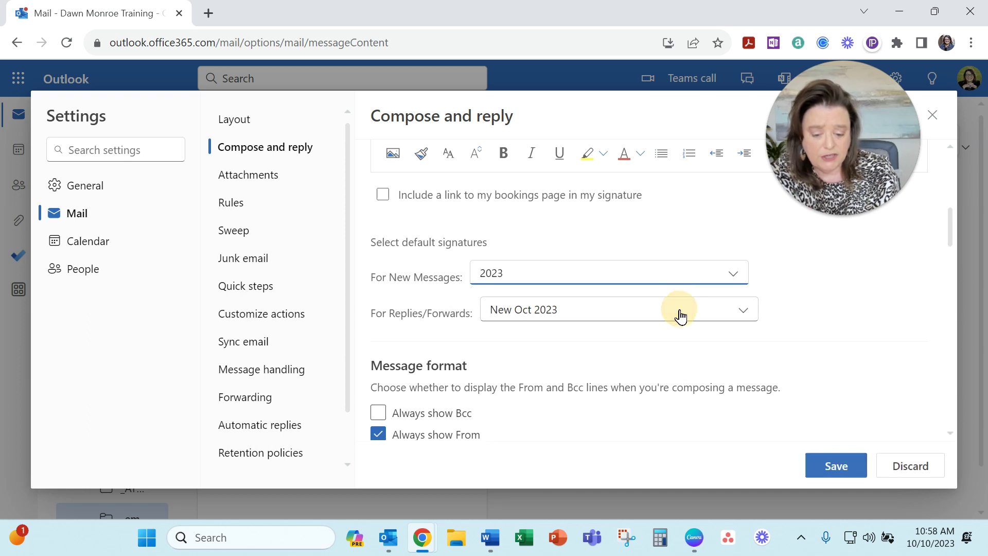
pyautogui.click(737, 278)
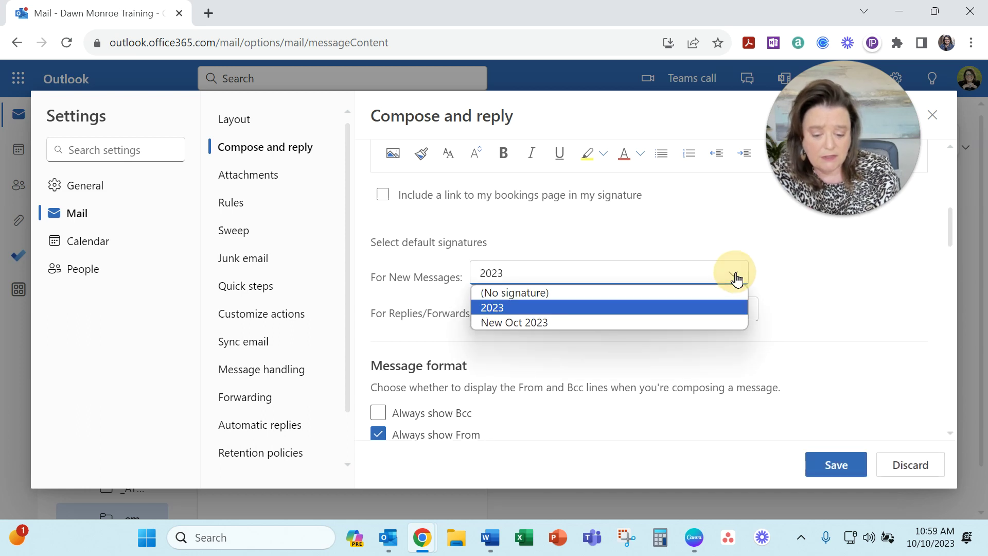
pyautogui.click(683, 324)
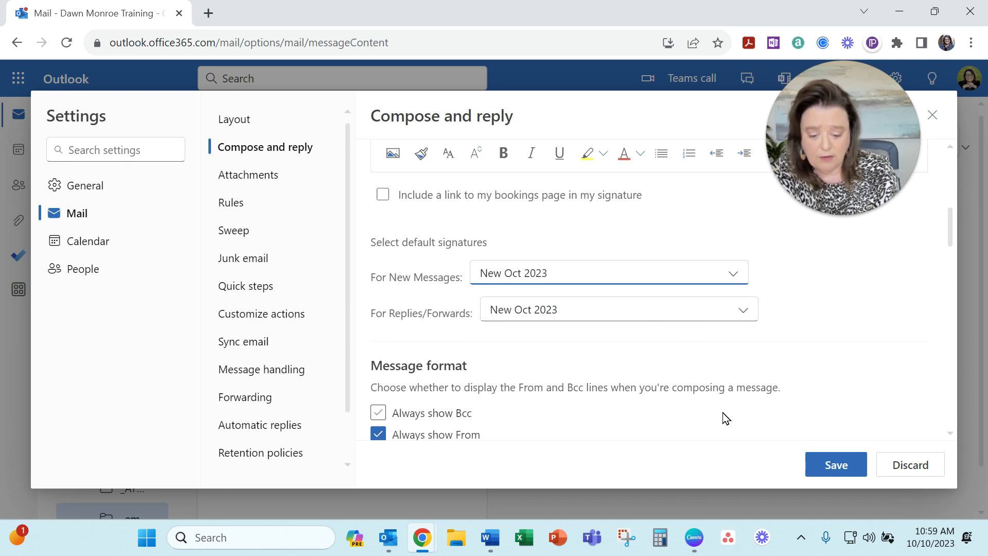
pyautogui.scroll(-2, 597, 402)
pyautogui.scroll(-2, 671, 355)
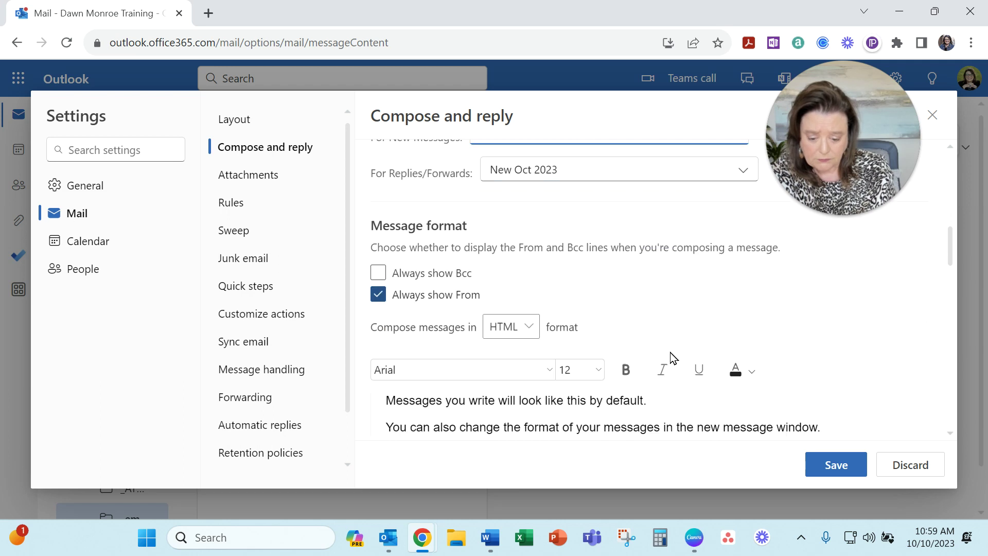
pyautogui.click(839, 467)
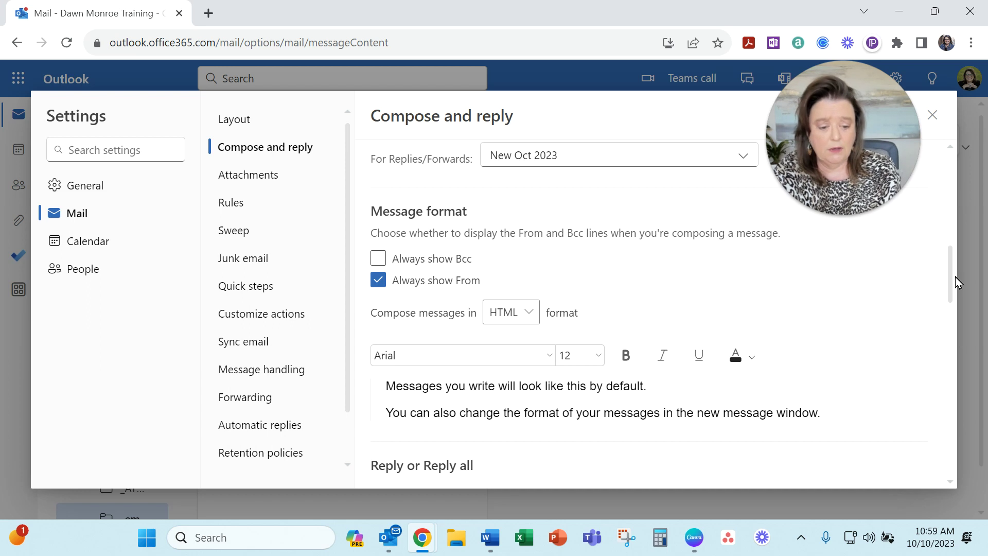
pyautogui.click(937, 116)
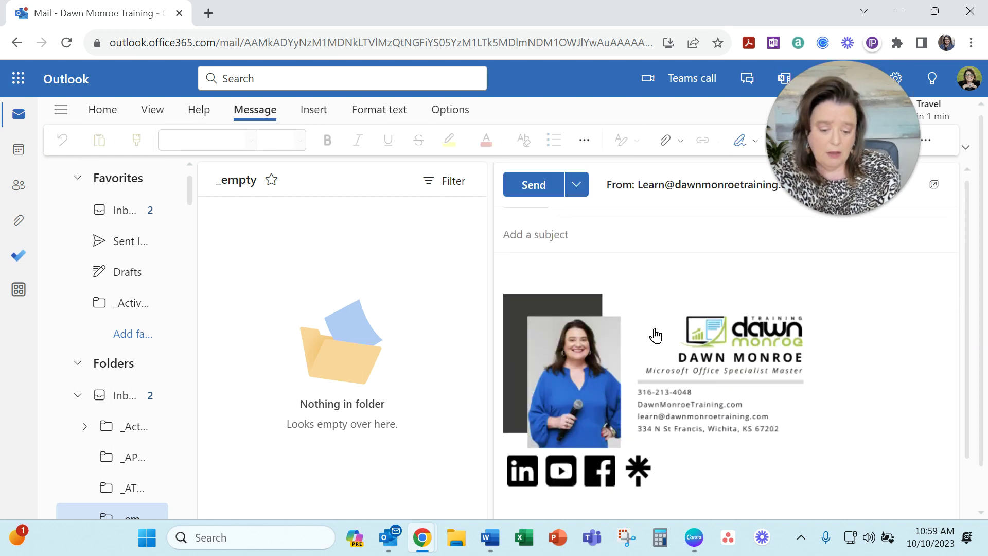
# Scroll the new draft to confirm the image signature and social icons were inserted.
pyautogui.scroll(1, 695, 378)
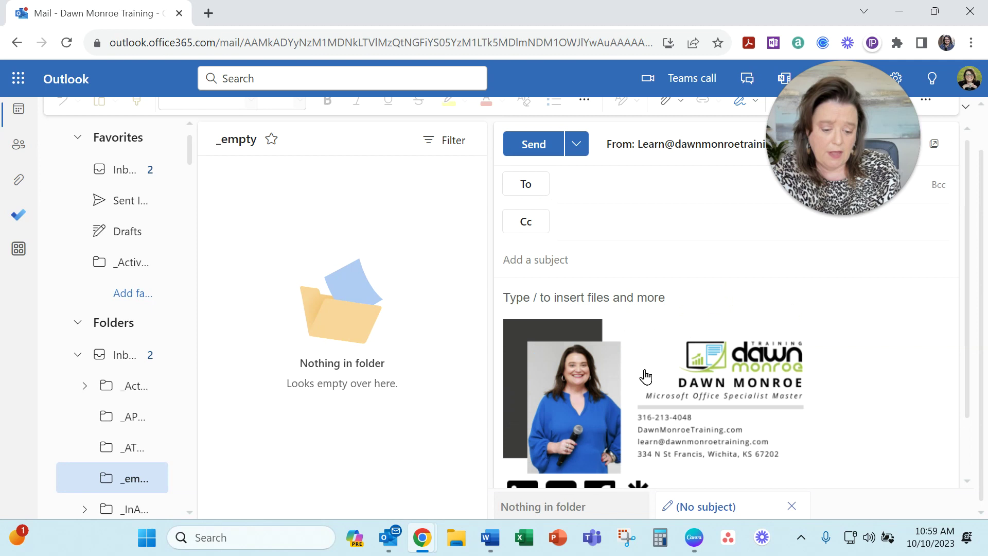
pyautogui.scroll(1, 737, 393)
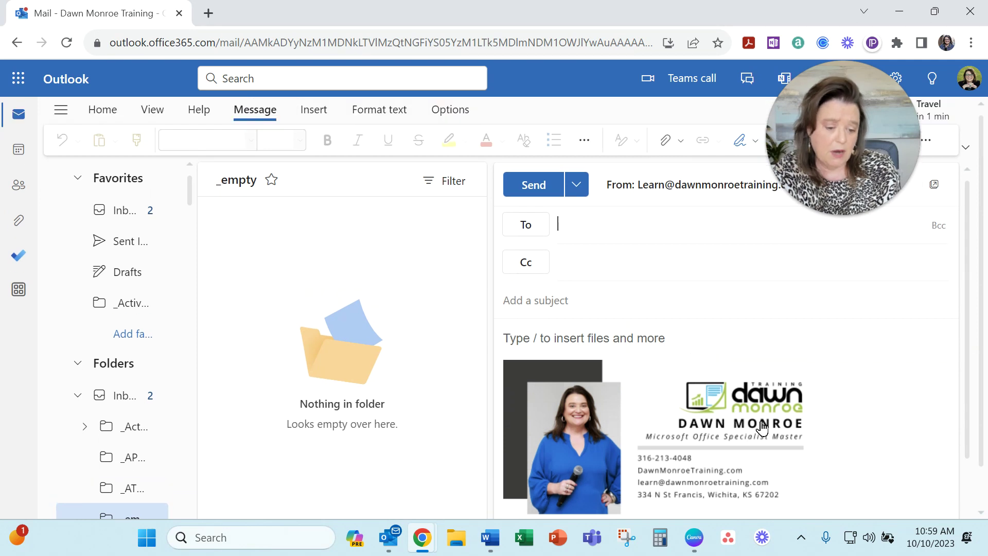
pyautogui.scroll(-1, 764, 416)
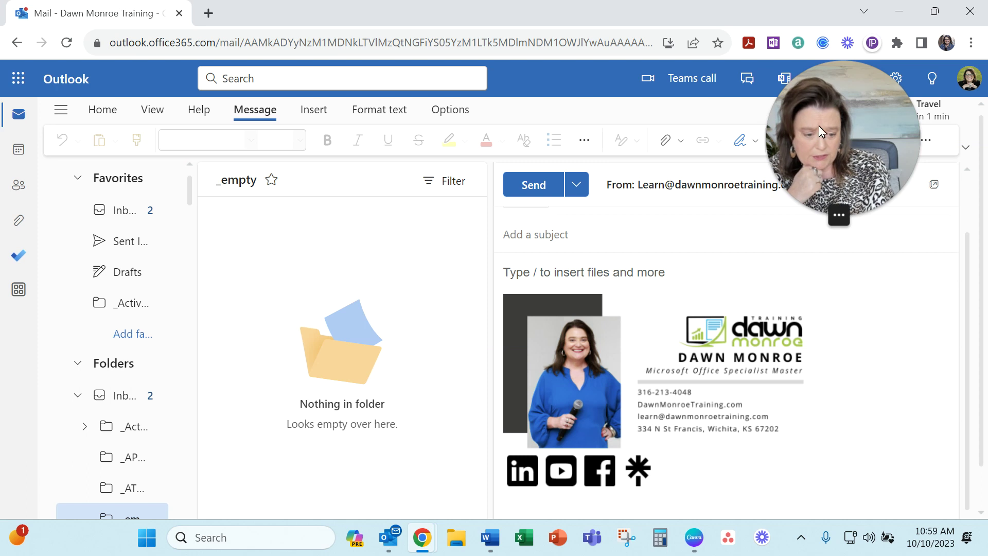
# Load the New Oct 2023 signature in Compose and reply settings, then bring Gmail's settings forward.
pyautogui.click(896, 78)
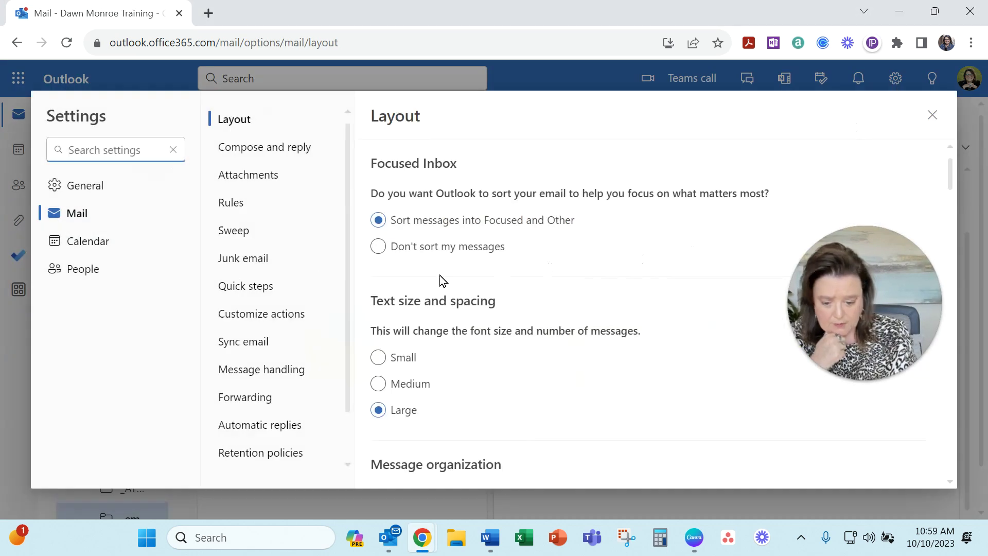
pyautogui.click(288, 146)
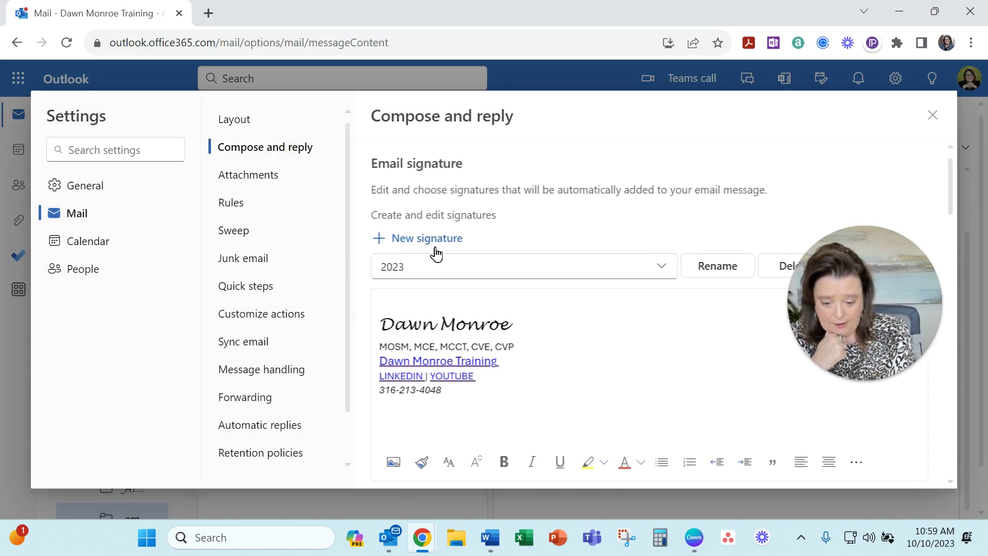
pyautogui.click(660, 268)
pyautogui.click(585, 326)
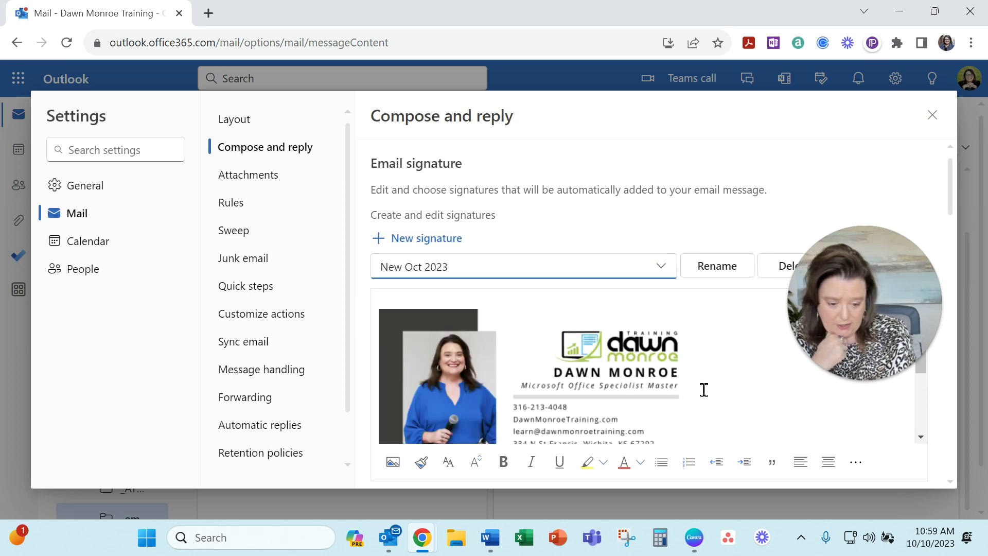
pyautogui.scroll(-5, 705, 389)
pyautogui.scroll(5, 708, 386)
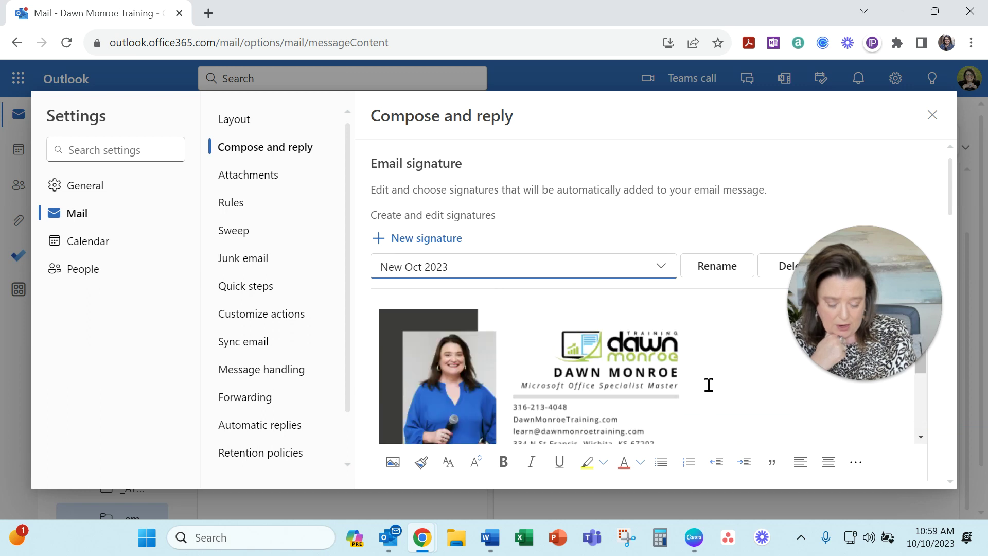
pyautogui.scroll(-4, 708, 385)
pyautogui.scroll(2, 708, 384)
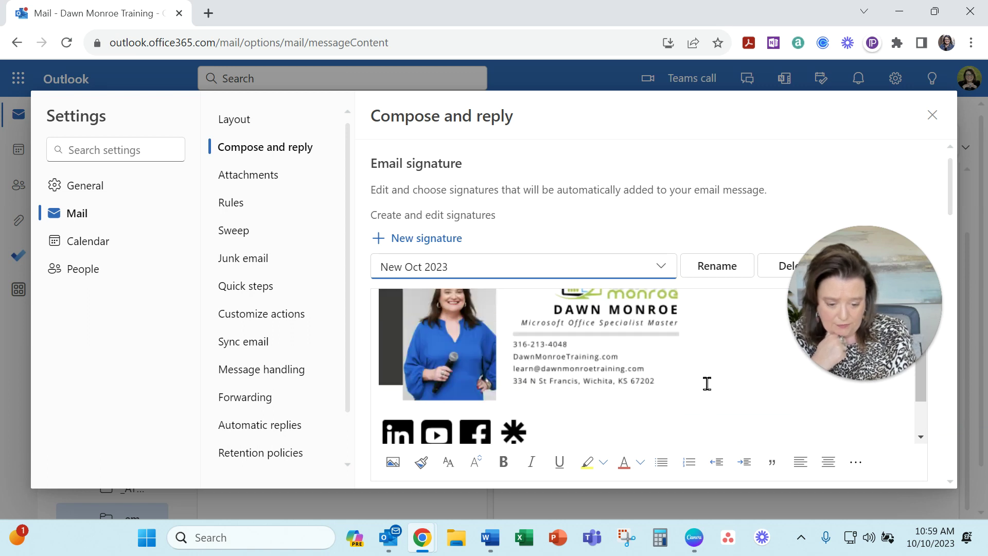
pyautogui.scroll(2, 707, 384)
pyautogui.moveTo(844, 331)
pyautogui.mouseDown()
pyautogui.moveTo(860, 135)
pyautogui.moveTo(844, 190)
pyautogui.mouseUp()
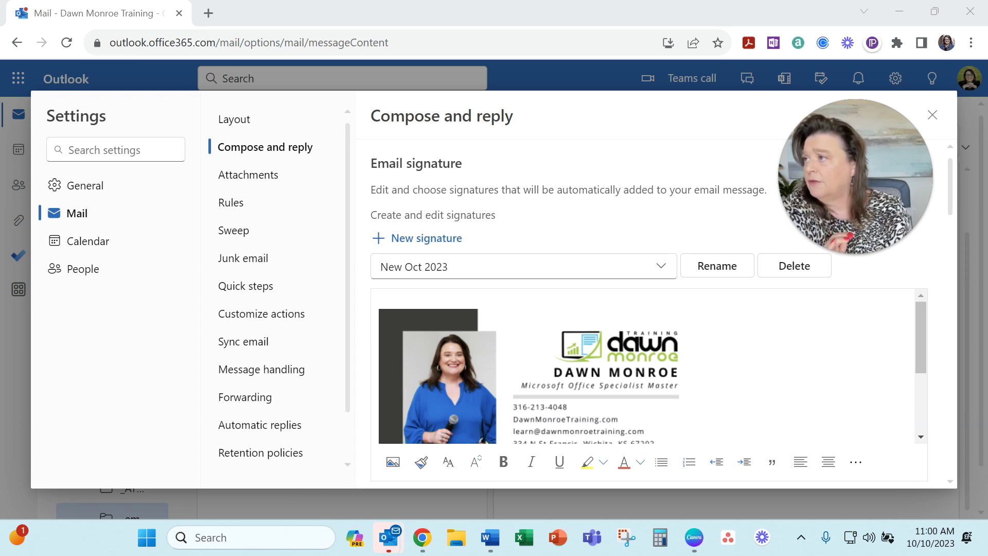
pyautogui.moveTo(762, 515); pyautogui.dragTo(637, 39)
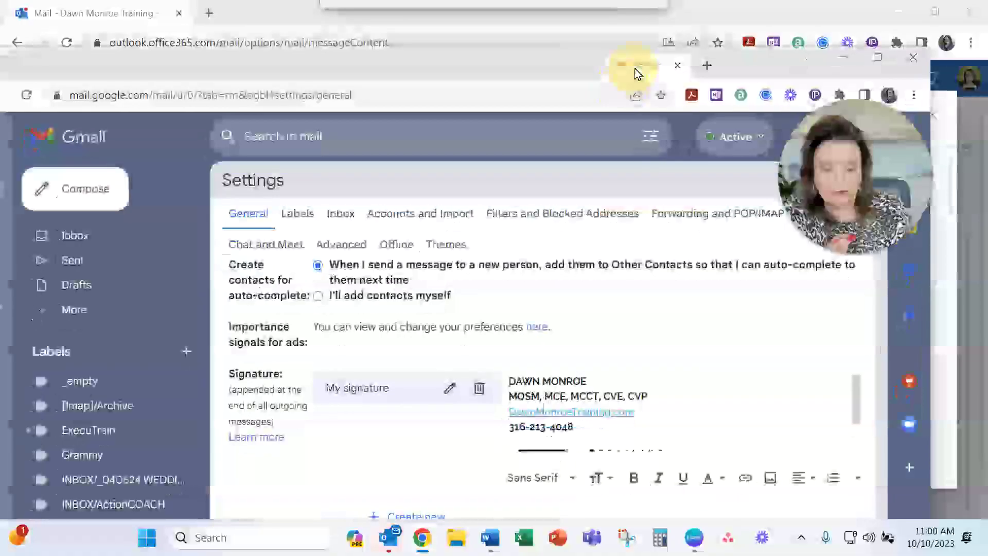
# Maximize Gmail's settings and add a new empty signature named 'New 2023'.
pyautogui.click(877, 59)
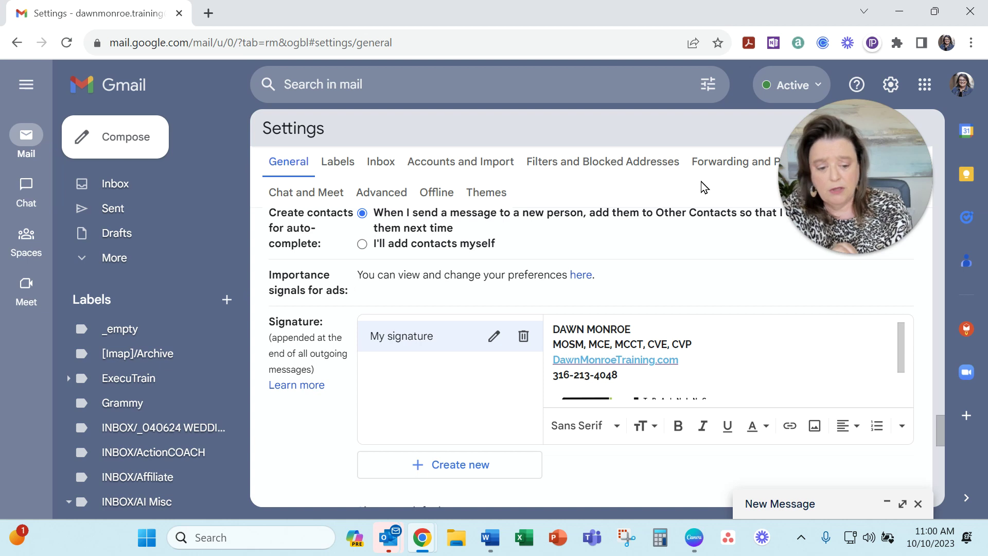
pyautogui.moveTo(872, 135); pyautogui.dragTo(907, 194)
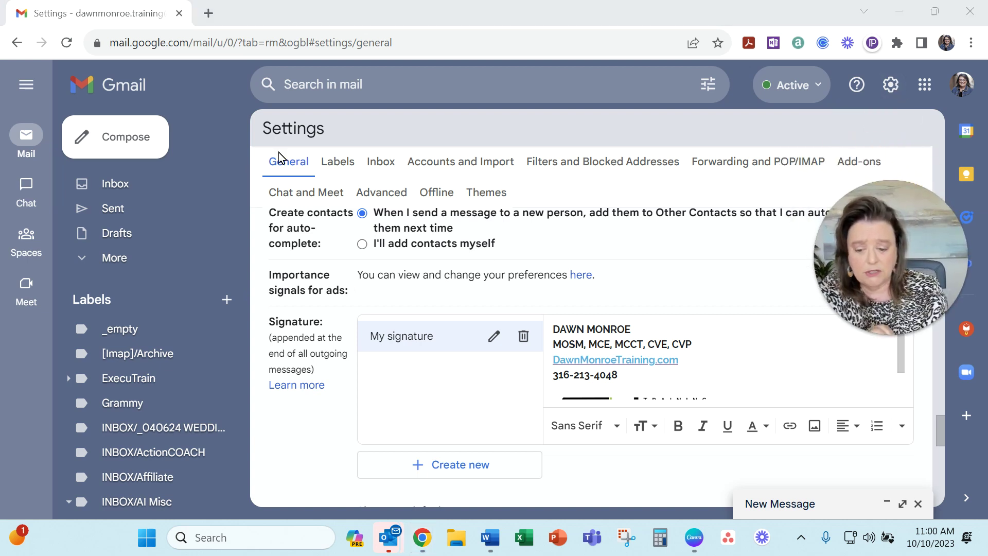
pyautogui.scroll(-5, 680, 378)
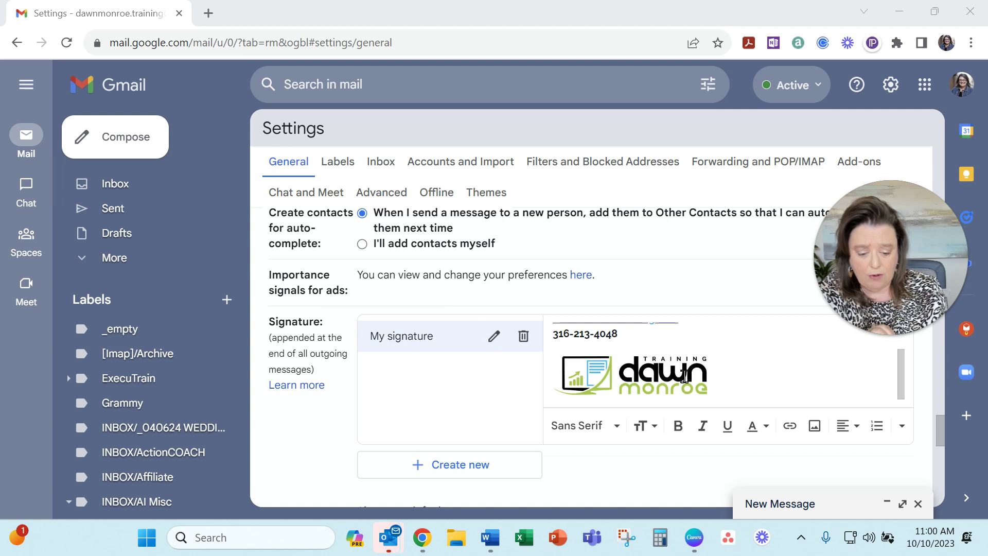
pyautogui.scroll(3, 717, 333)
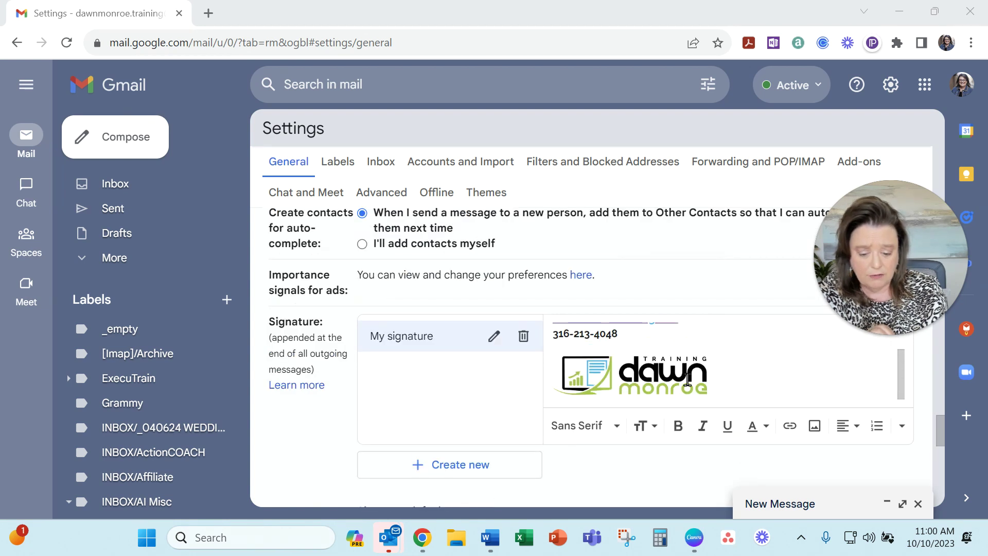
pyautogui.click(493, 337)
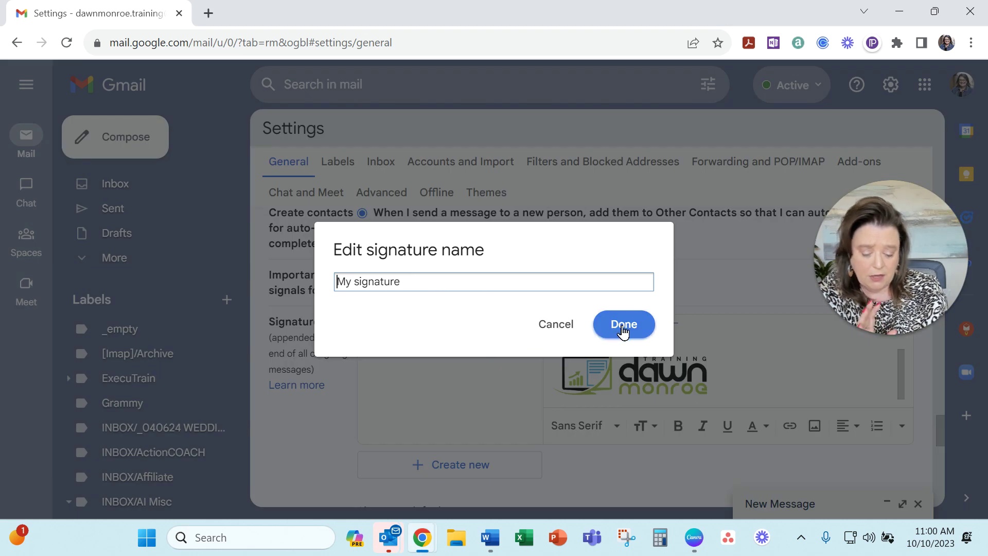
pyautogui.click(572, 324)
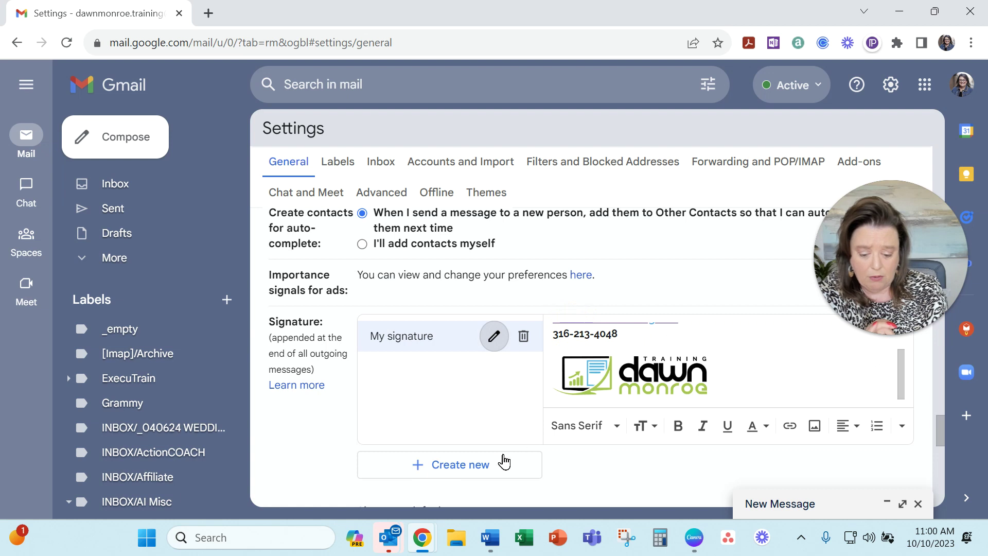
pyautogui.click(468, 467)
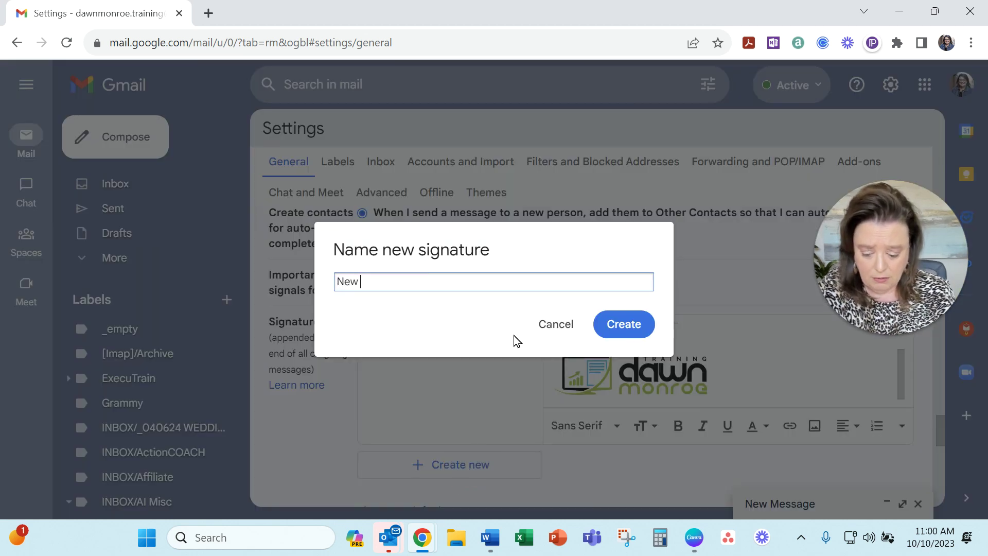
pyautogui.click(610, 328)
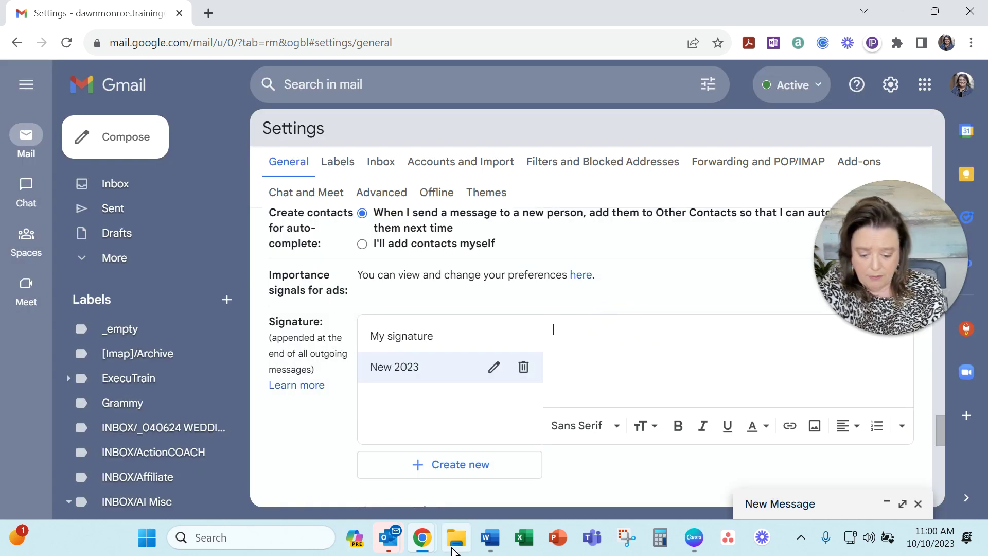
# Copy the text-only signature from Word and paste it into Gmail's empty New 2023 signature.
pyautogui.click(490, 538)
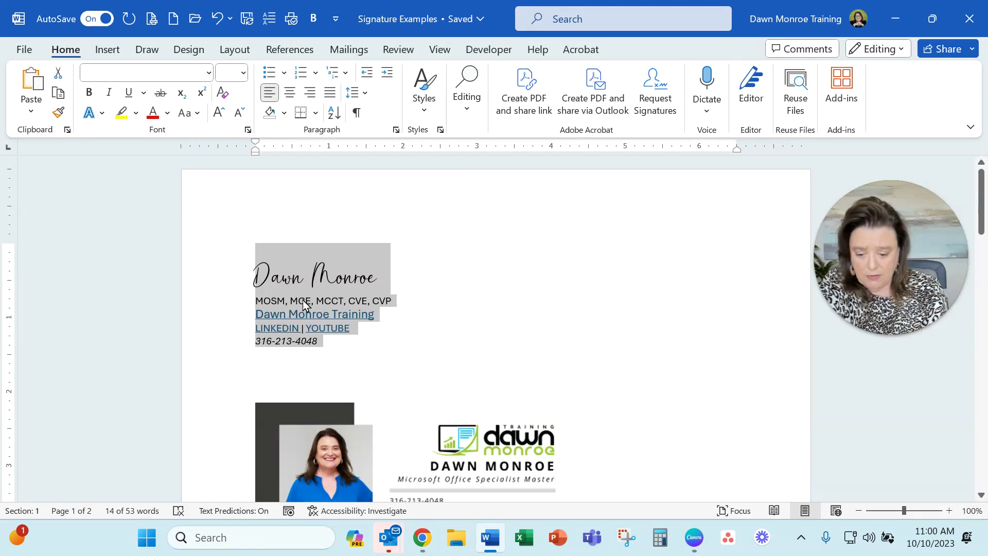
pyautogui.rightClick(314, 279)
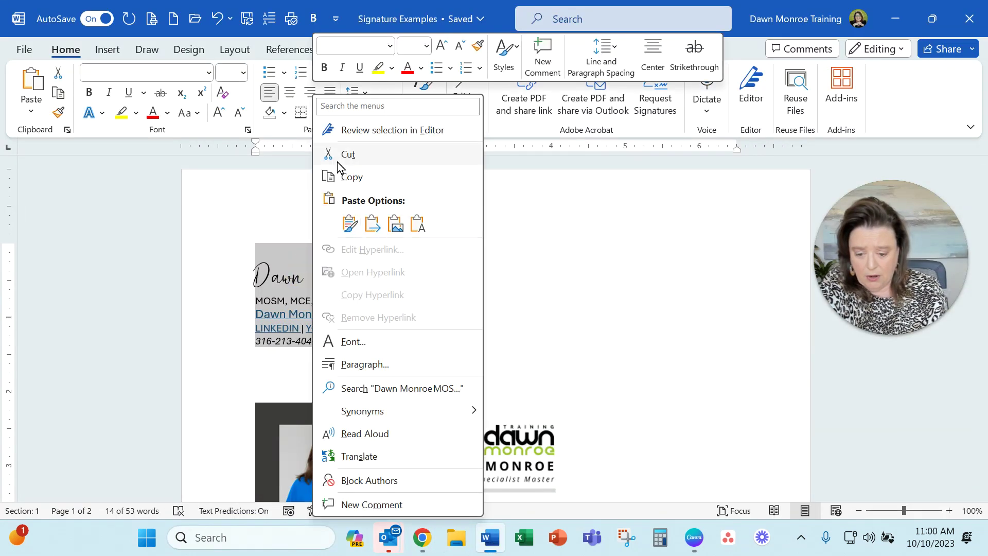
pyautogui.click(354, 178)
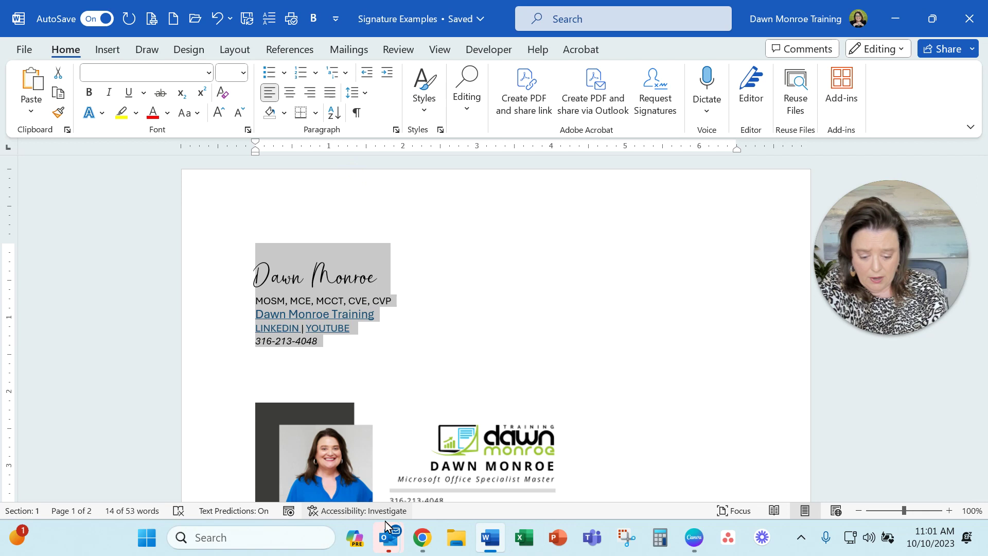
pyautogui.moveTo(417, 544)
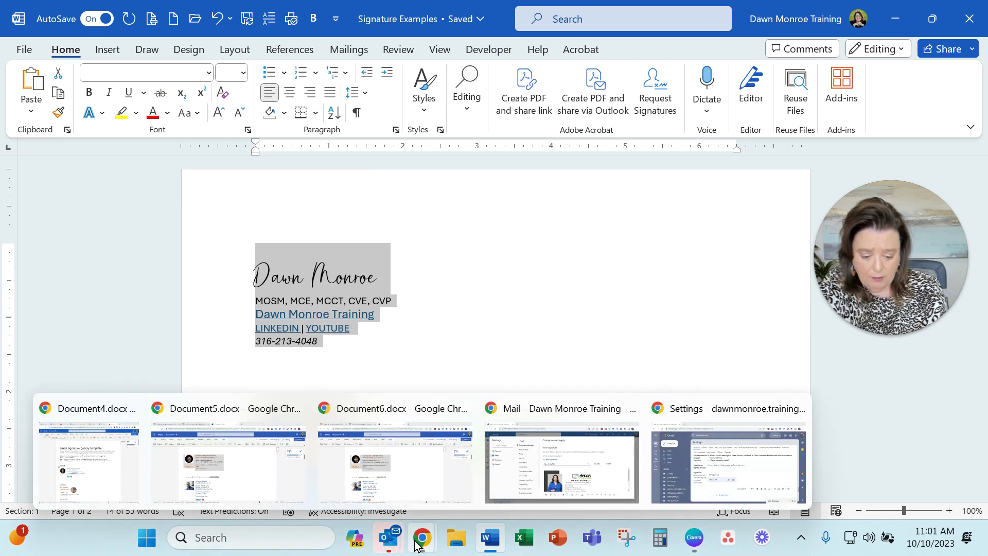
pyautogui.click(688, 459)
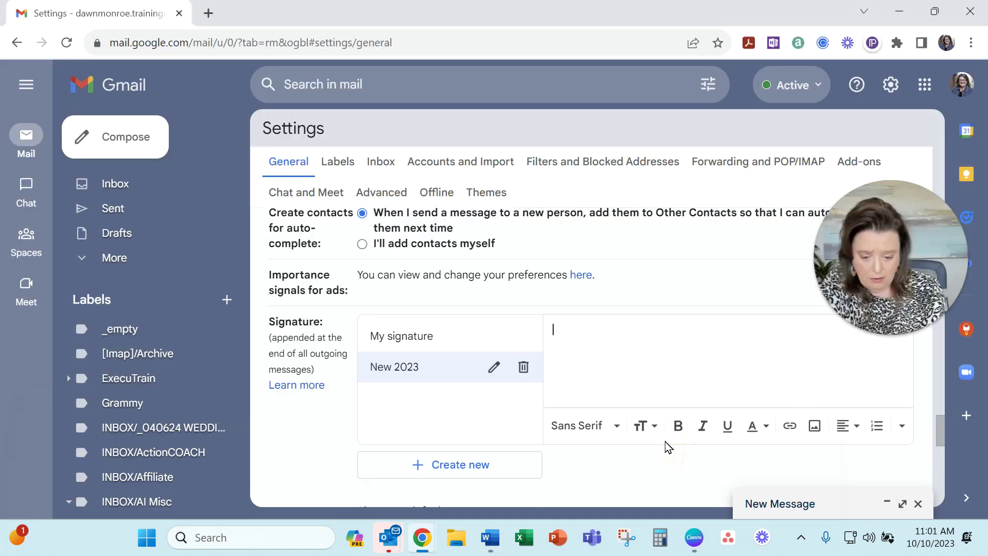
pyautogui.click(607, 360)
pyautogui.hotkey('ctrl', 'v')
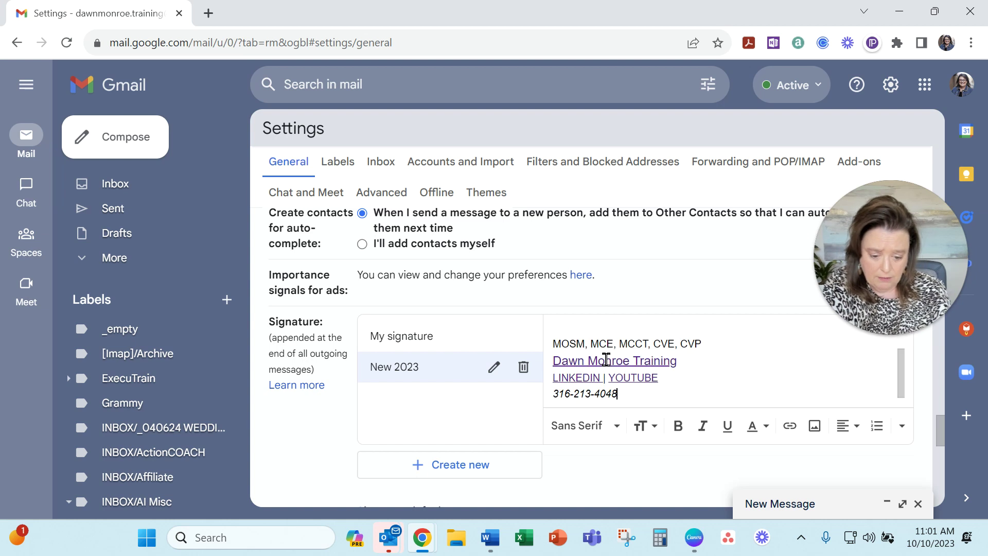
pyautogui.scroll(2, 720, 355)
pyautogui.moveTo(772, 351); pyautogui.dragTo(540, 354)
# Format the name heading as Verdana, italic, Large and bold.
pyautogui.click(616, 428)
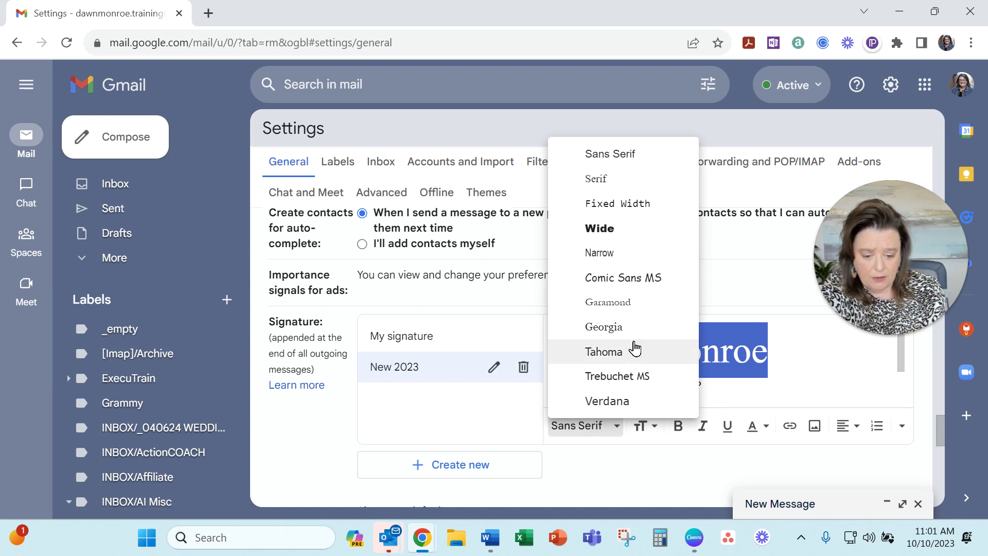
pyautogui.click(648, 405)
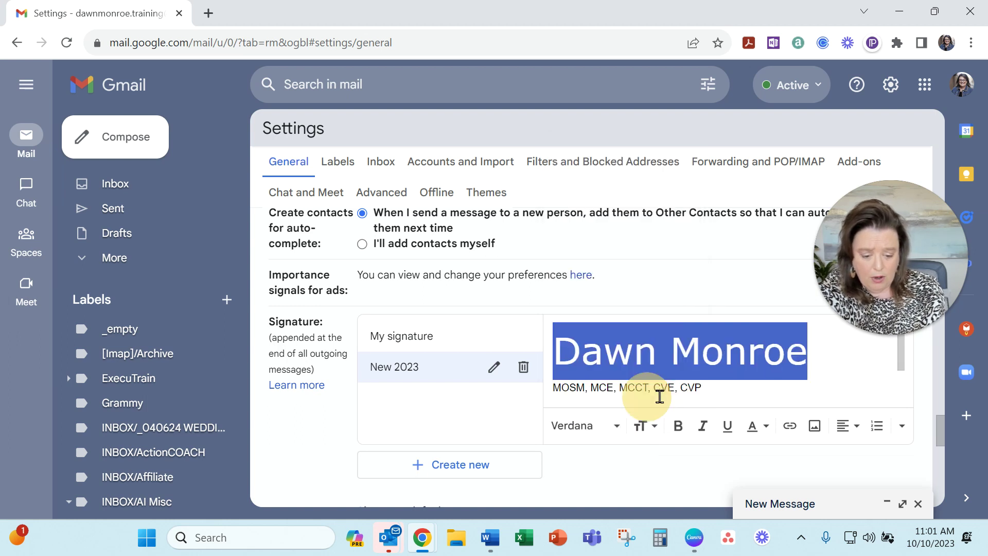
pyautogui.click(704, 434)
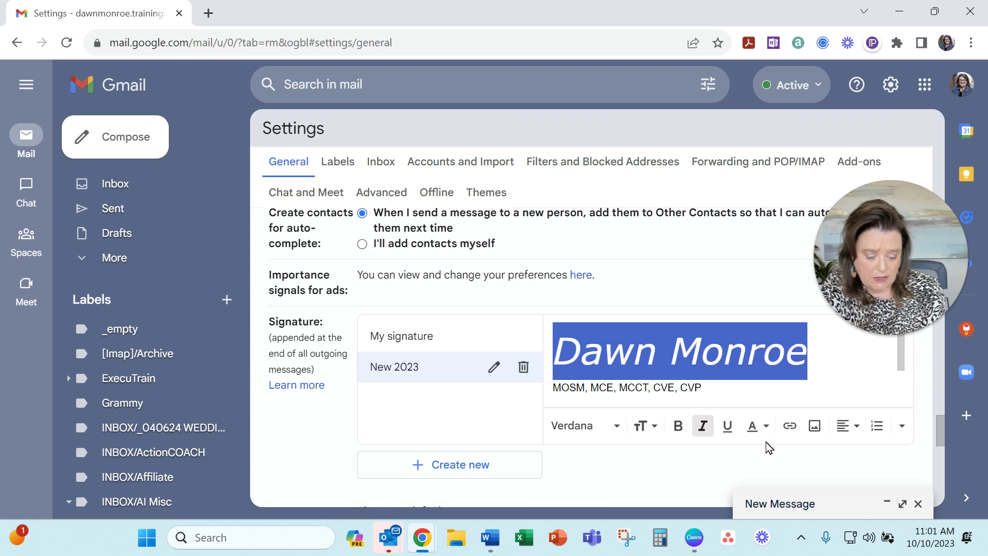
pyautogui.click(653, 435)
pyautogui.click(693, 351)
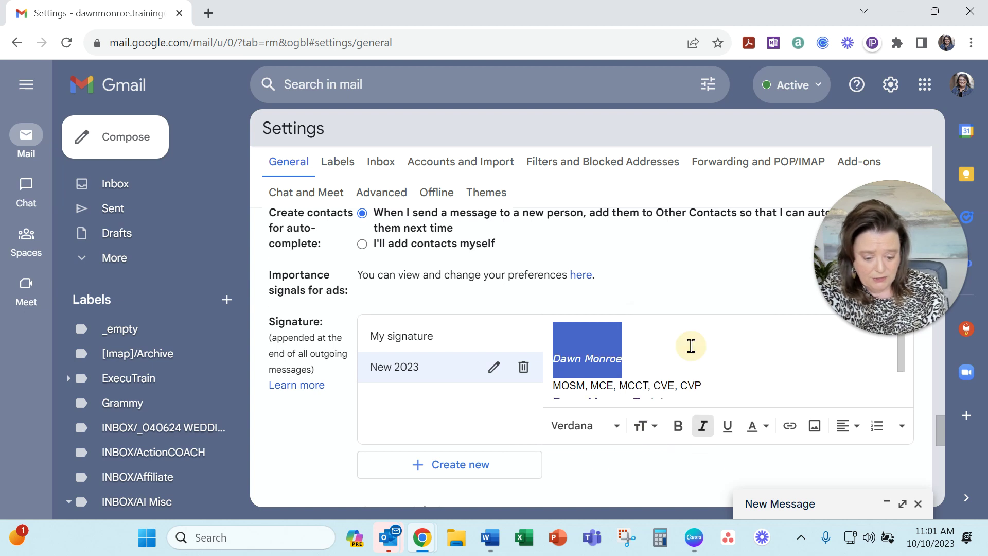
pyautogui.click(648, 431)
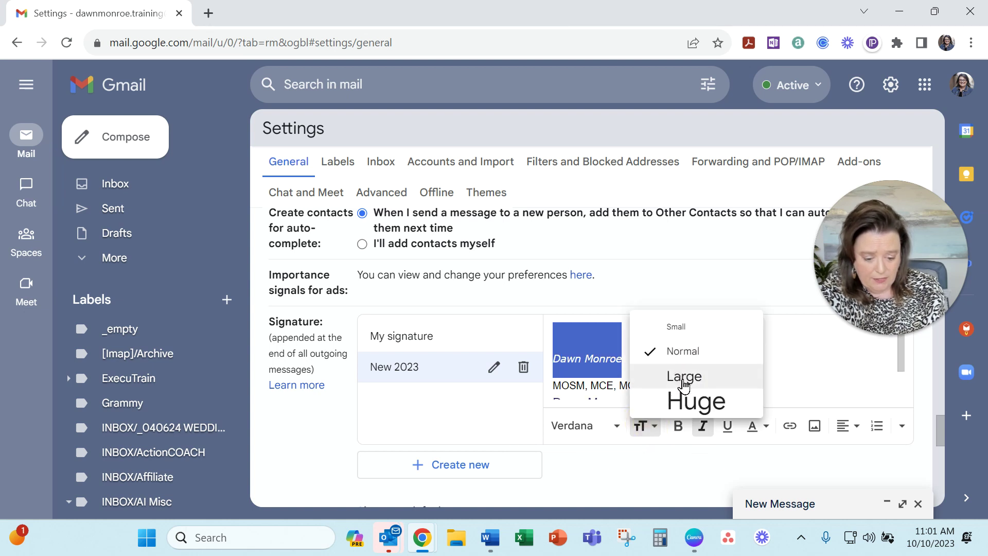
pyautogui.click(685, 379)
pyautogui.click(649, 433)
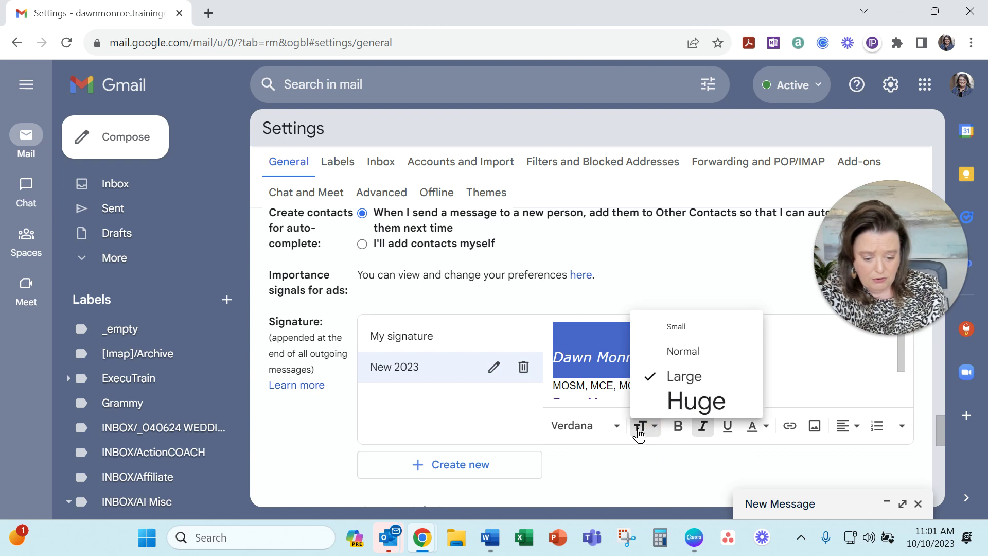
pyautogui.click(679, 436)
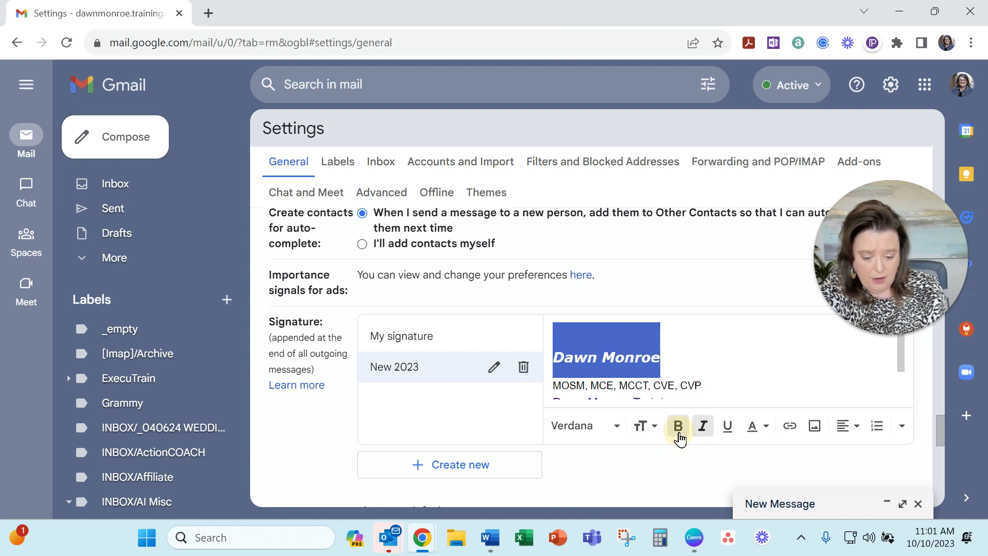
# Reduce the credentials line (MOSM, MCE, MCCT, CVE, CVP) to Small text.
pyautogui.moveTo(717, 383); pyautogui.dragTo(553, 384)
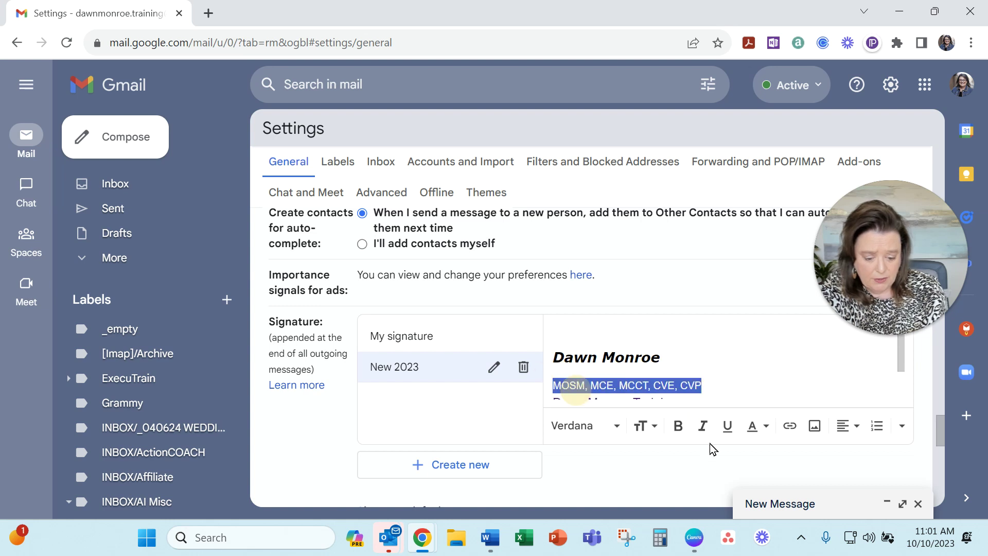
pyautogui.click(652, 435)
pyautogui.click(679, 329)
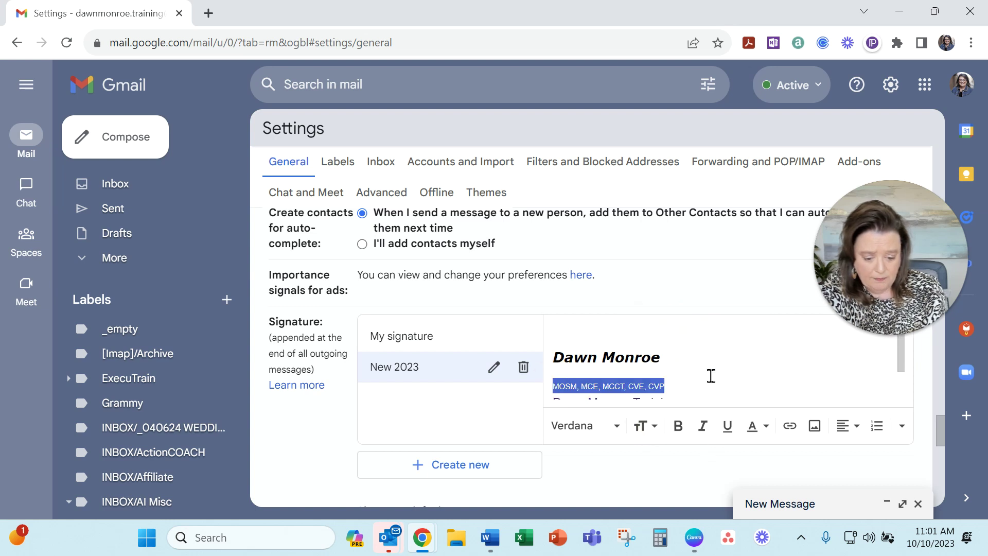
pyautogui.scroll(-2, 711, 376)
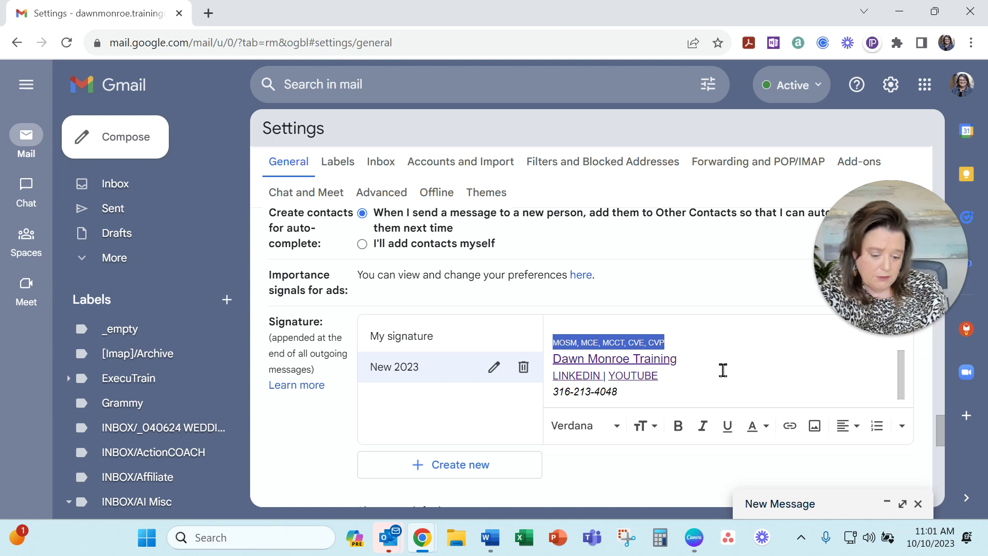
pyautogui.scroll(-1, 718, 373)
pyautogui.scroll(2, 700, 302)
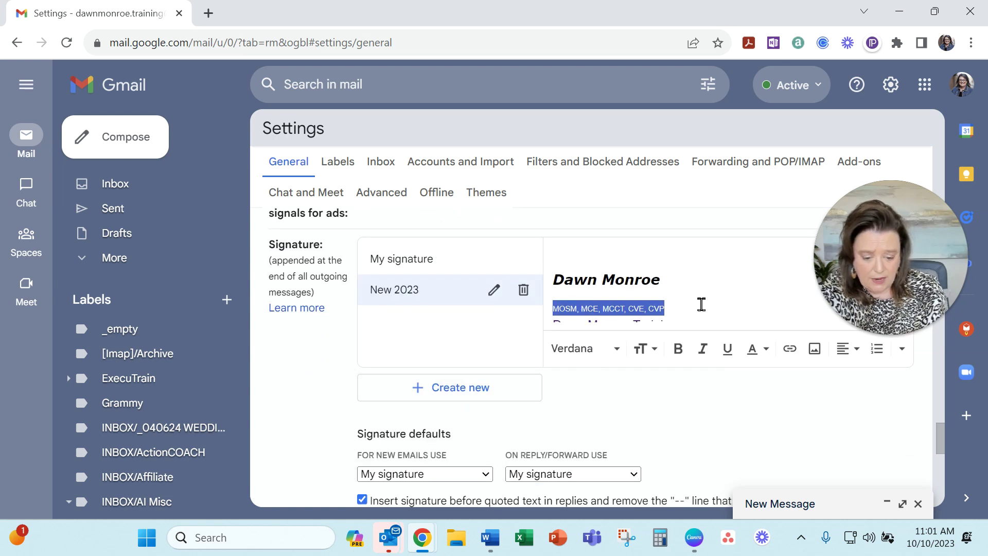
# Choose New 2023 under Signature defaults for both new emails and replies/forwards.
pyautogui.moveTo(871, 233); pyautogui.dragTo(866, 132)
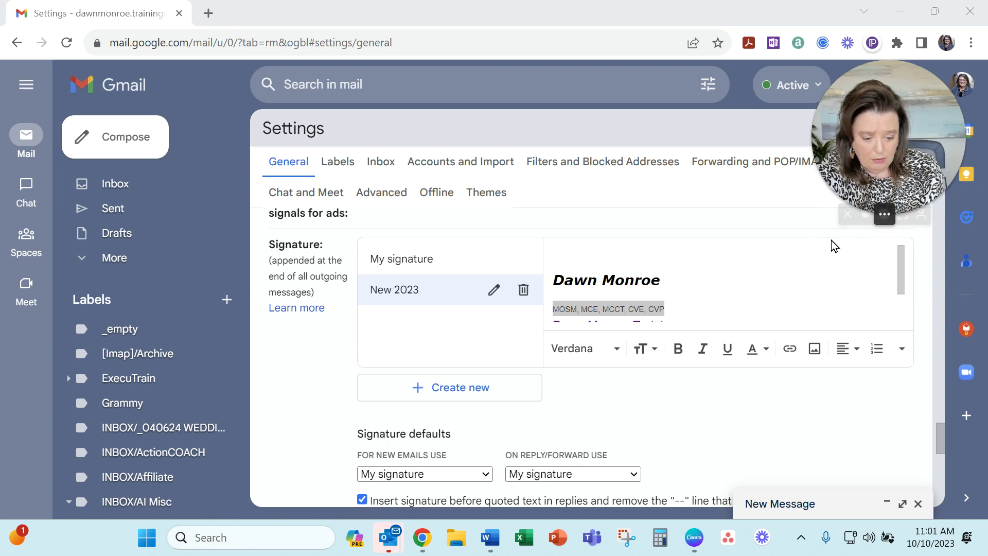
pyautogui.scroll(5, 832, 245)
pyautogui.scroll(-1, 777, 271)
pyautogui.scroll(-5, 633, 384)
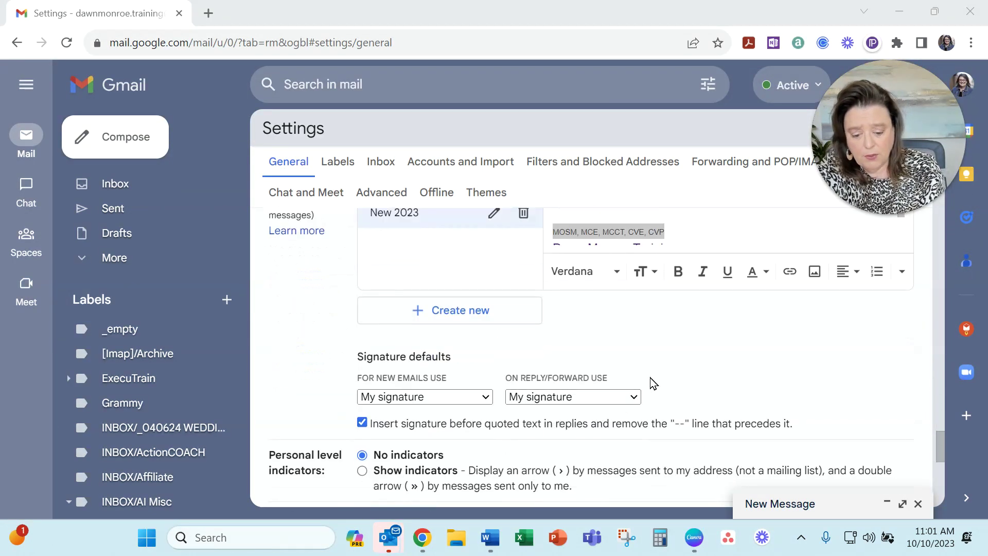
pyautogui.click(485, 397)
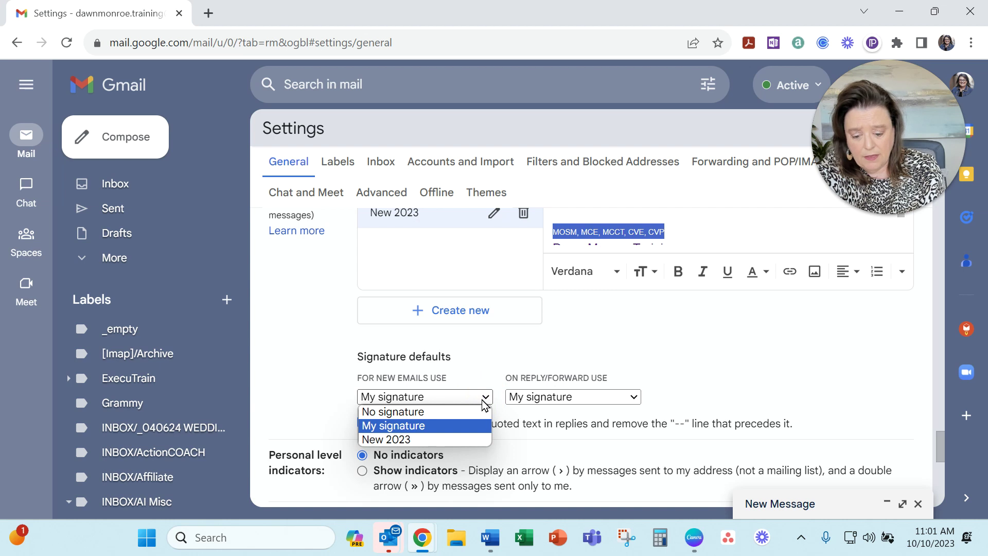
pyautogui.click(457, 439)
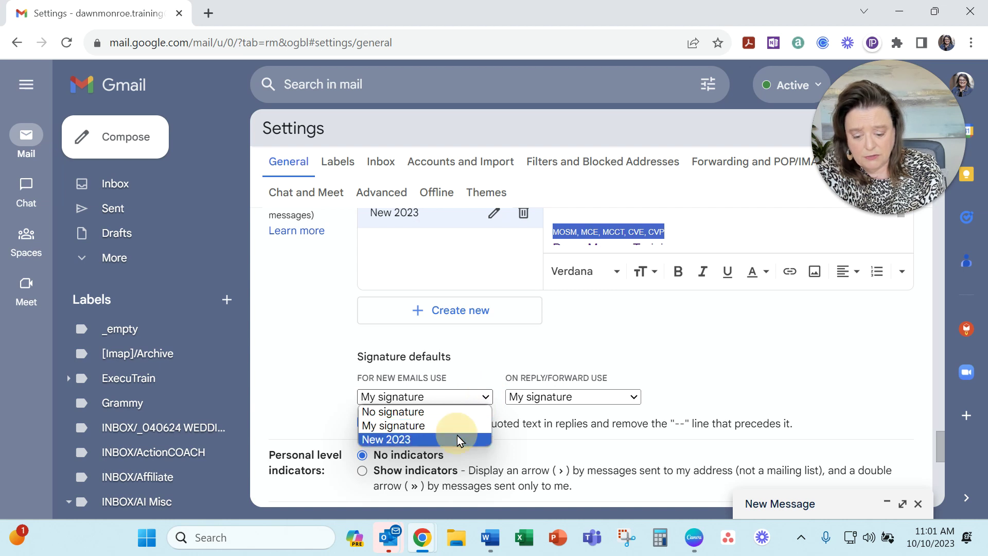
pyautogui.click(630, 398)
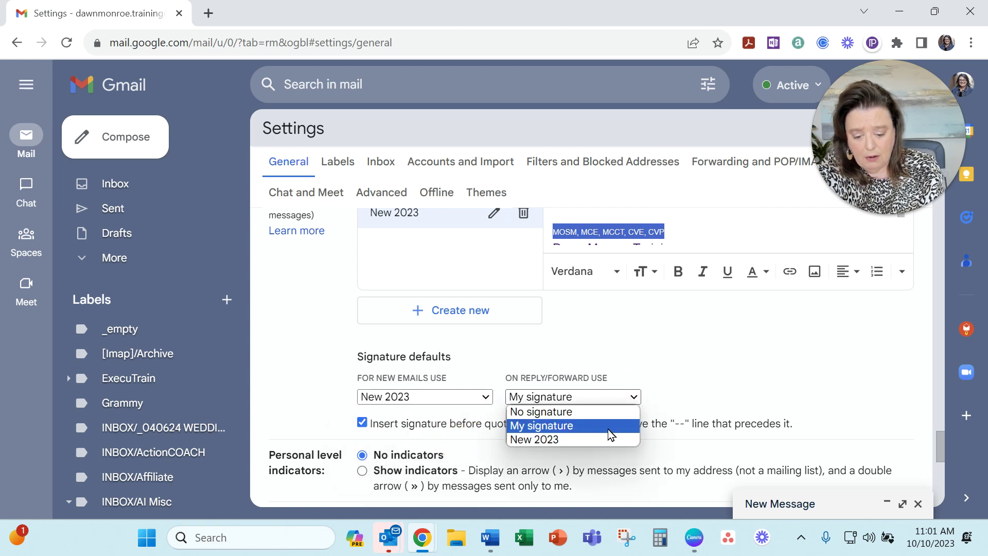
pyautogui.click(610, 440)
pyautogui.scroll(10, 710, 376)
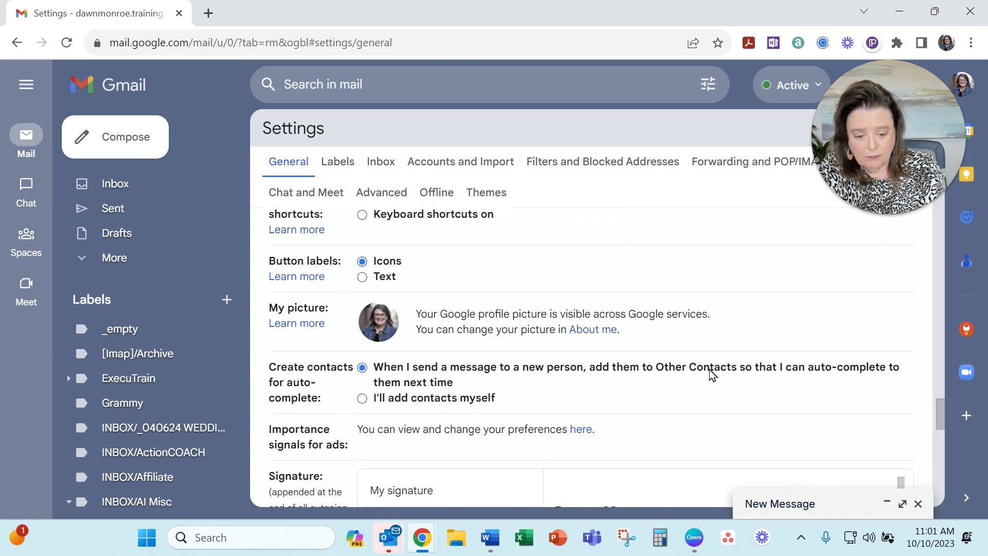
pyautogui.scroll(8, 710, 375)
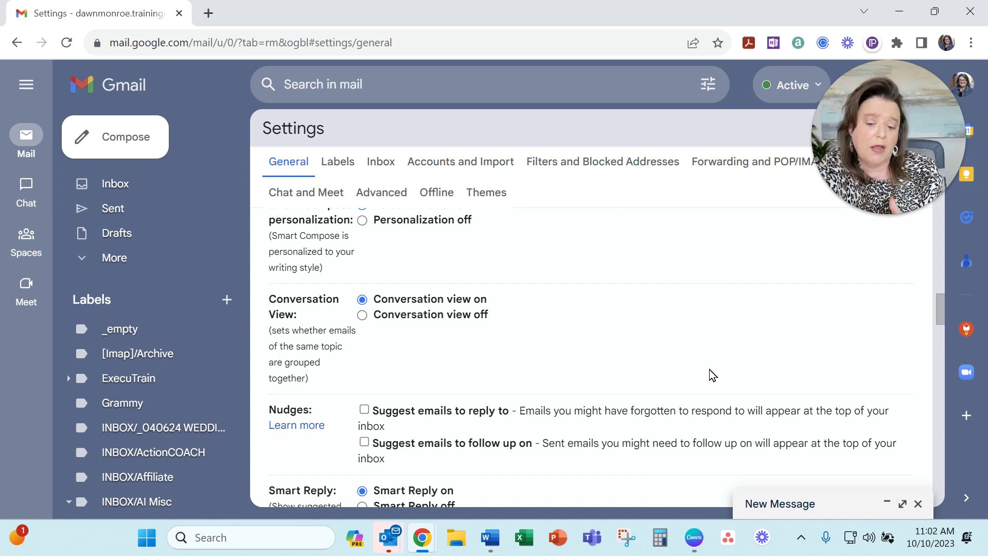
pyautogui.scroll(-15, 704, 372)
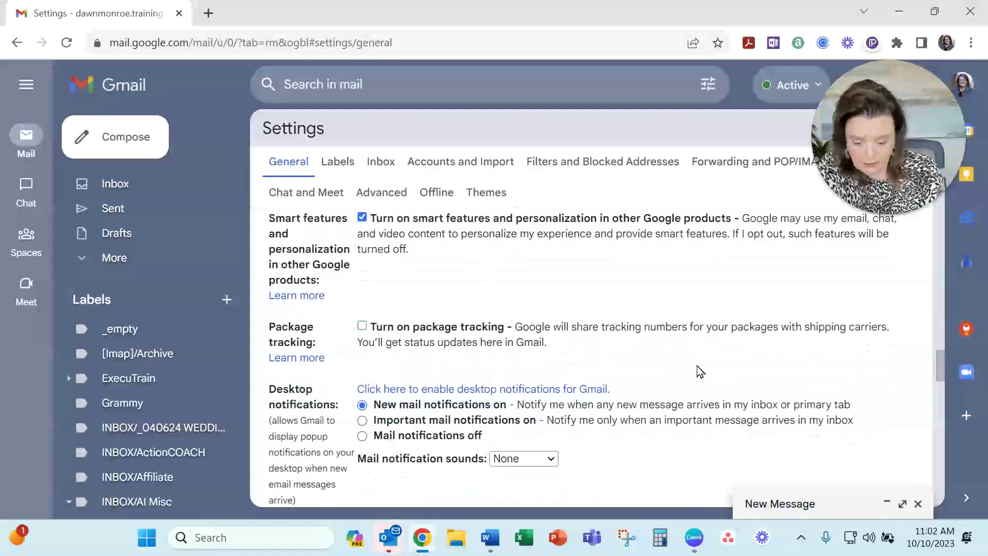
pyautogui.scroll(-9, 698, 370)
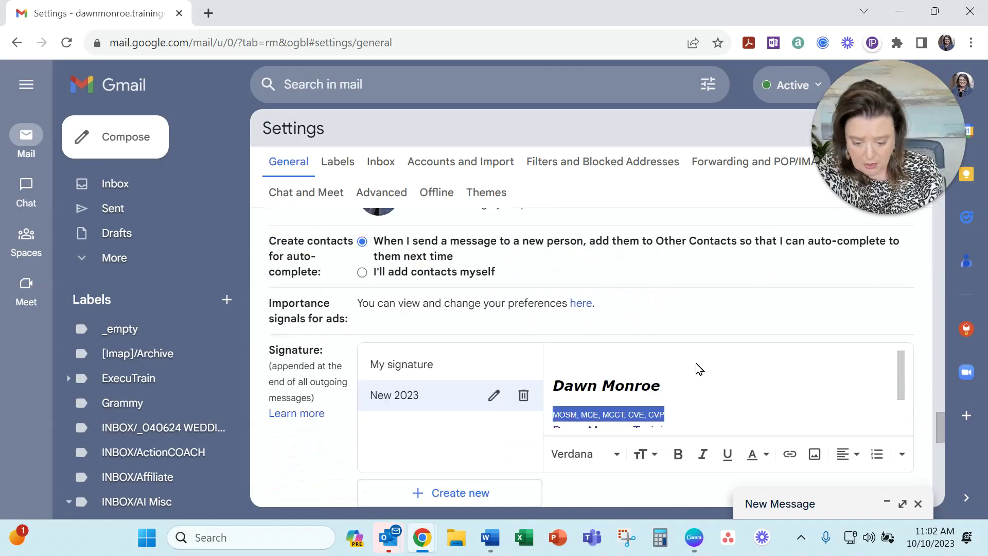
# Create a 'with picture' signature and insert the black and green logo from Drive's _Brand folder.
pyautogui.click(475, 389)
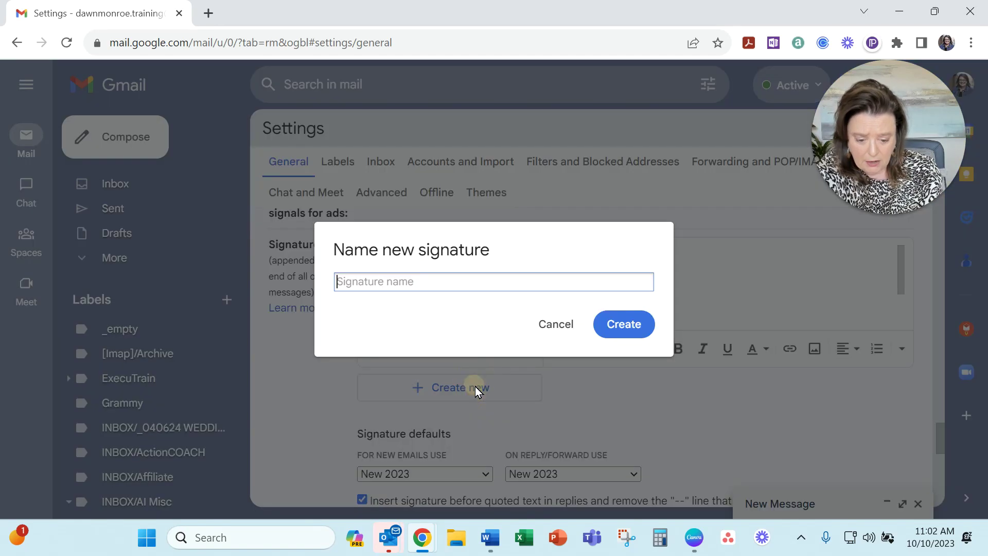
pyautogui.click(613, 332)
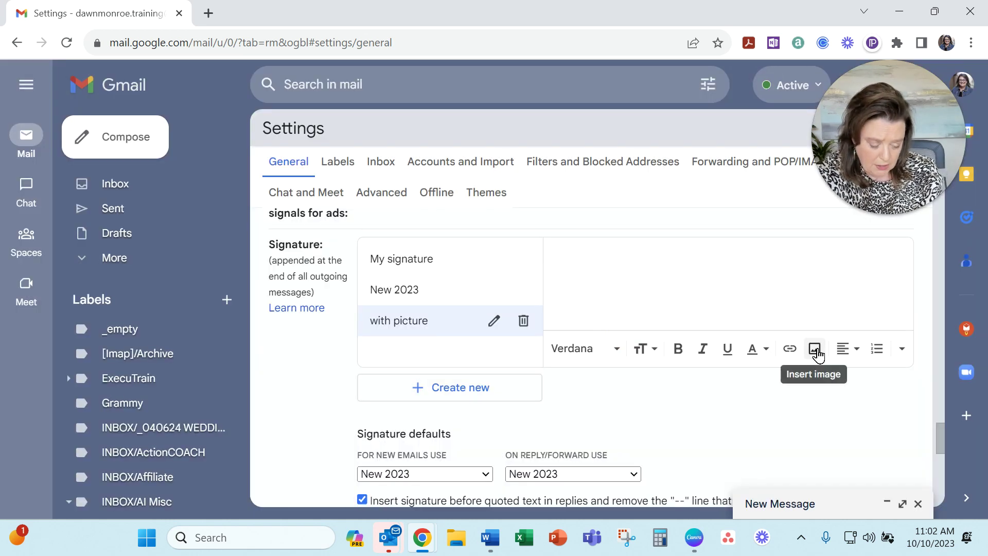
pyautogui.click(813, 349)
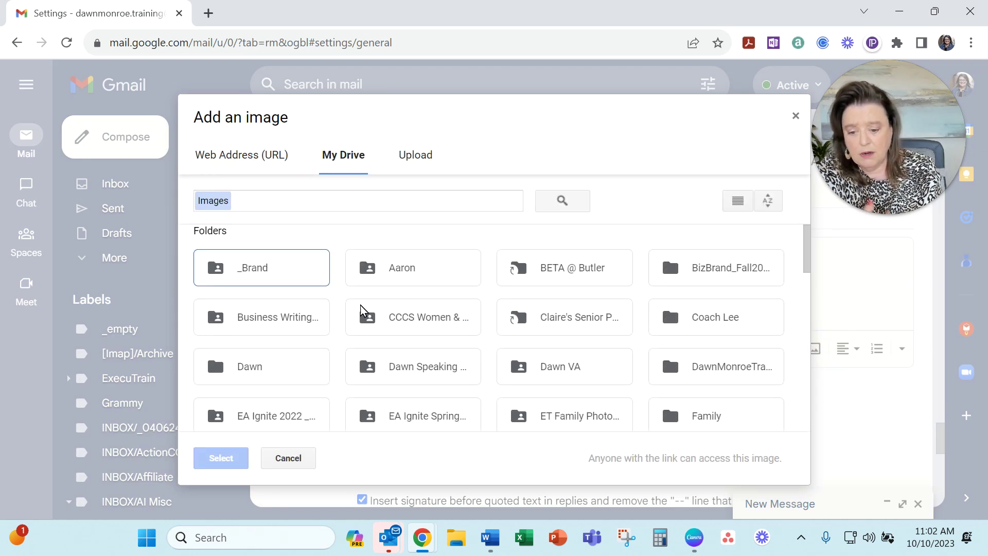
pyautogui.click(252, 276)
pyautogui.doubleClick(252, 274)
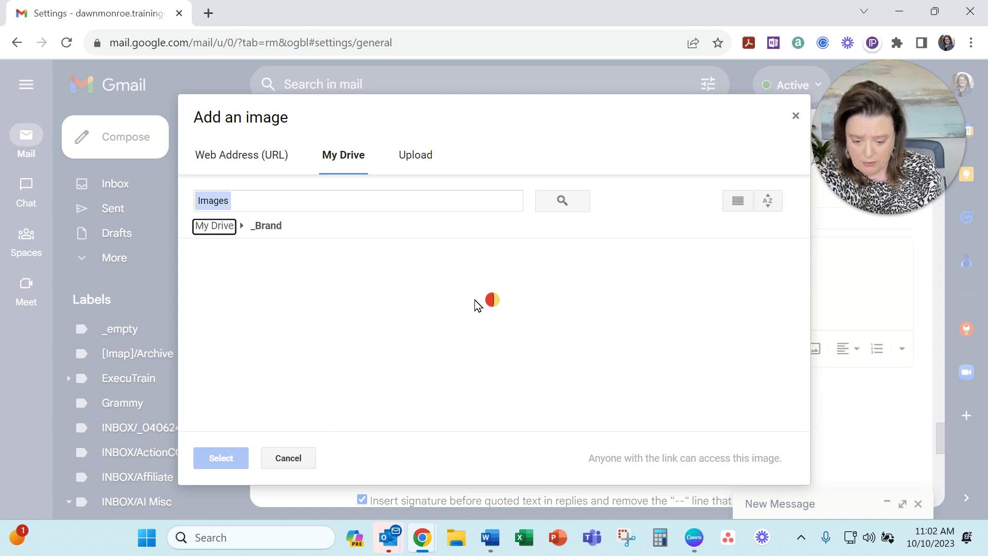
pyautogui.scroll(-6, 552, 321)
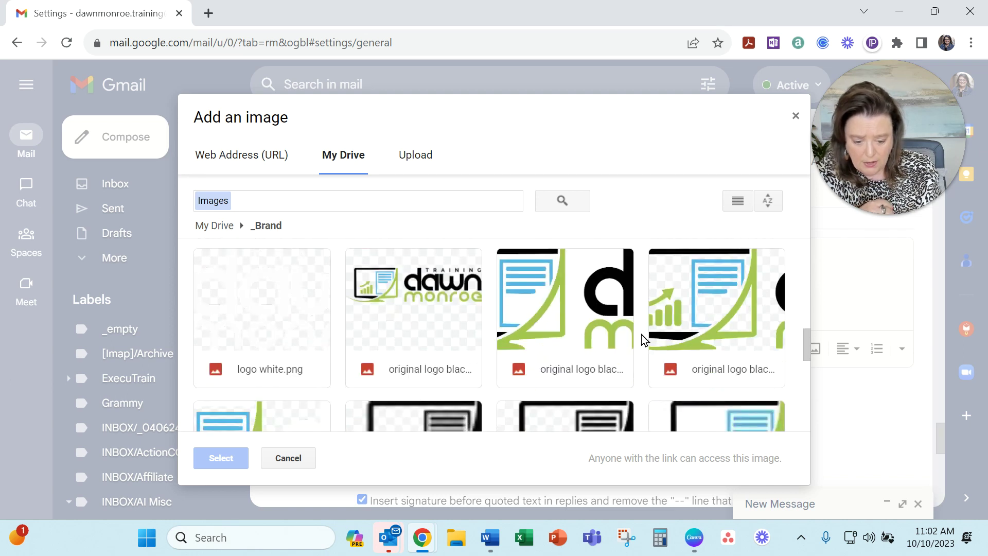
pyautogui.click(553, 325)
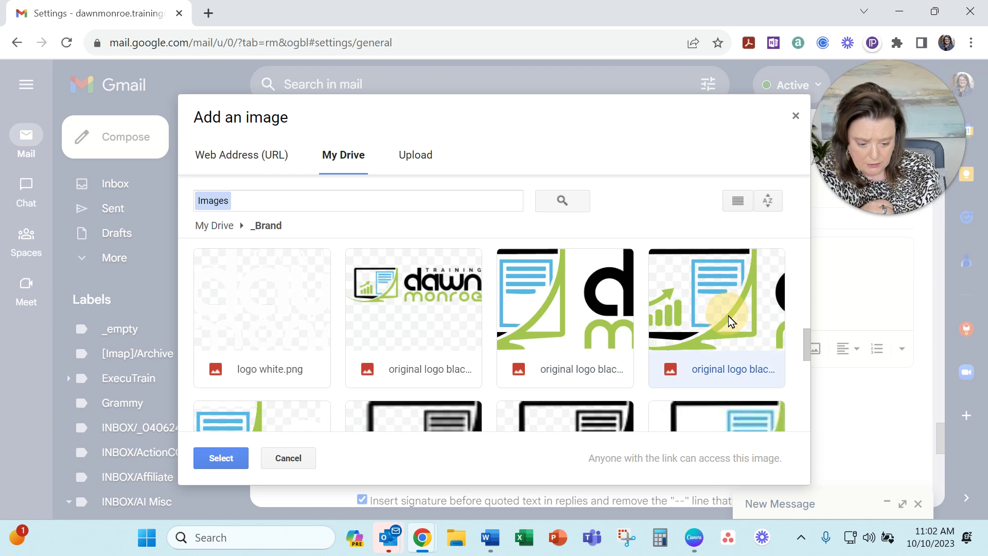
pyautogui.scroll(-8, 728, 316)
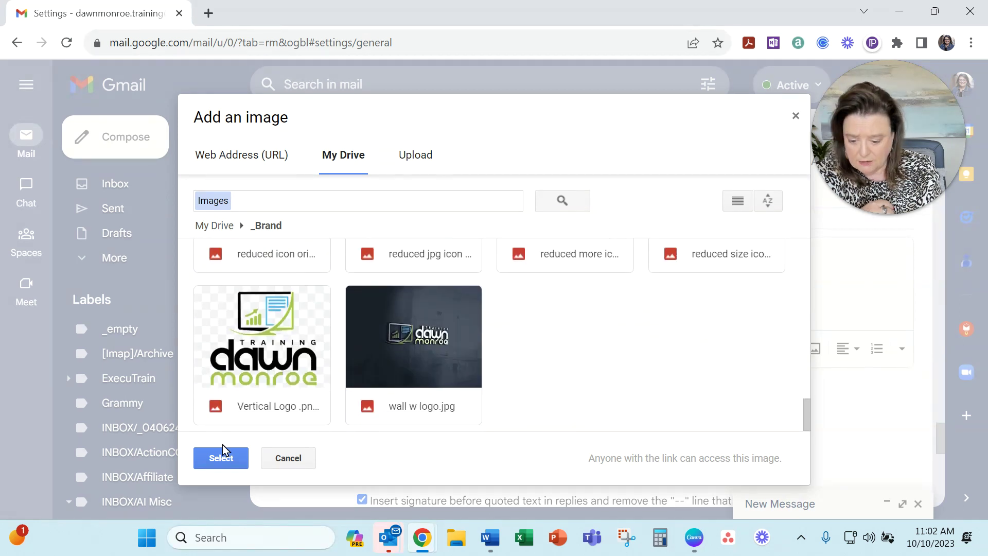
pyautogui.click(220, 457)
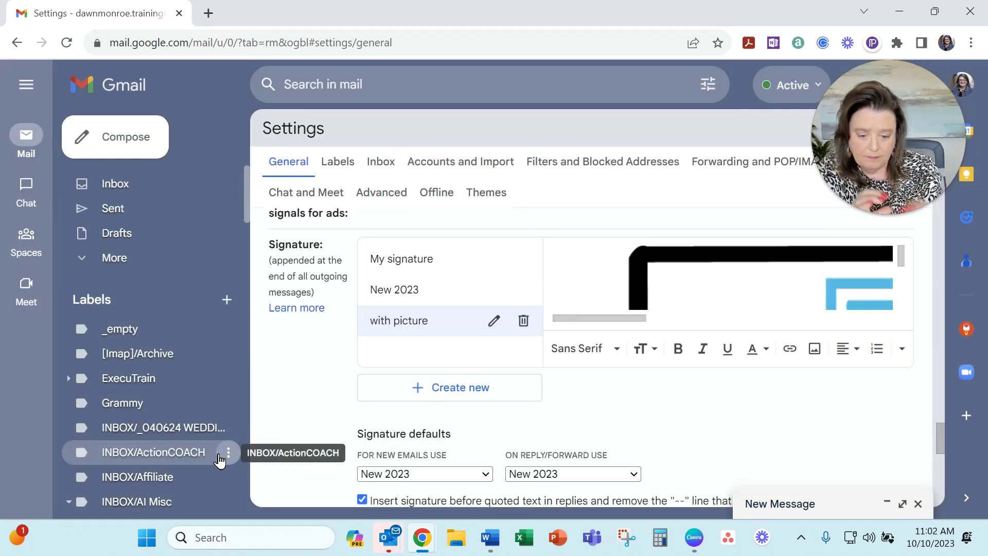
# Resize the logo in the 'with picture' signature to Small and reselect it.
pyautogui.click(670, 291)
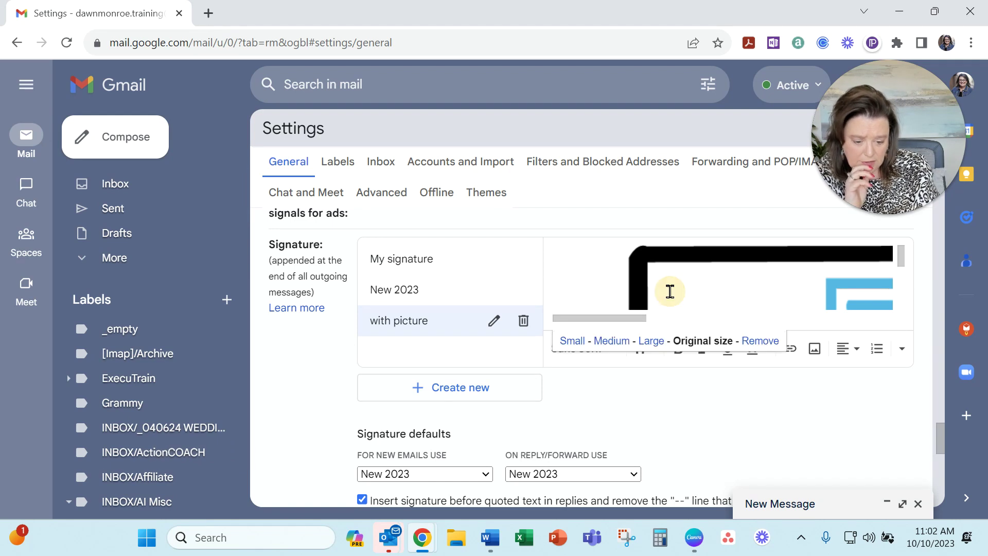
pyautogui.click(576, 341)
pyautogui.click(641, 264)
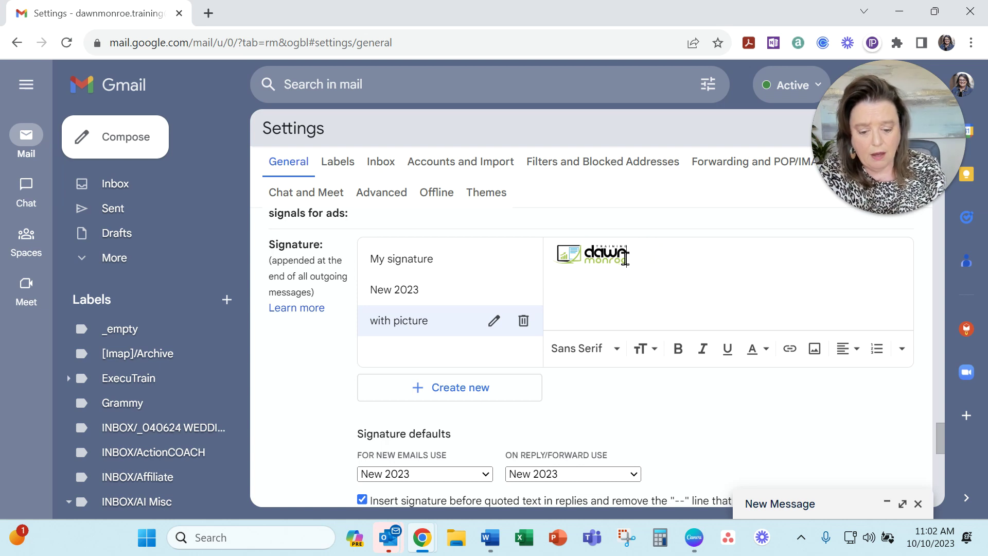
pyautogui.click(602, 251)
pyautogui.moveTo(633, 249); pyautogui.dragTo(554, 252)
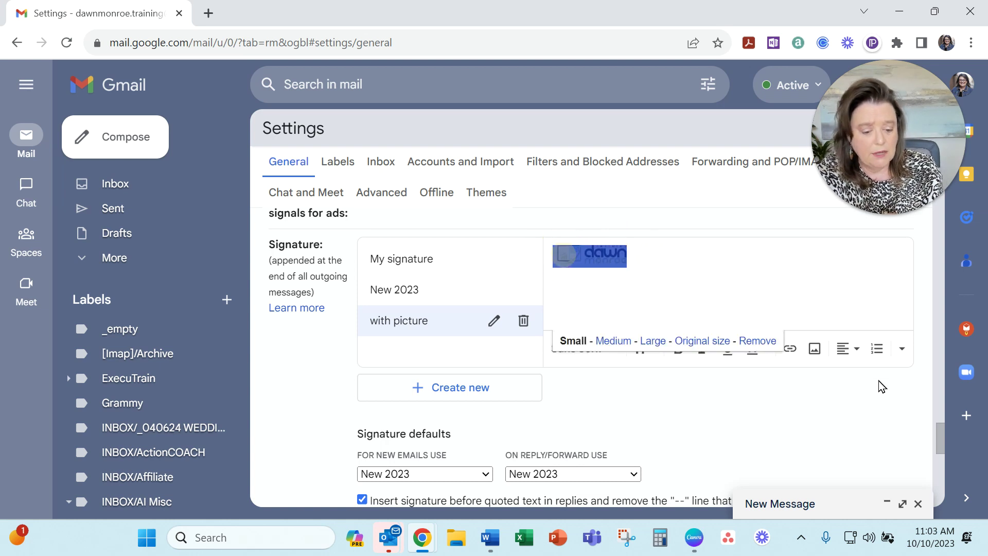
pyautogui.click(795, 352)
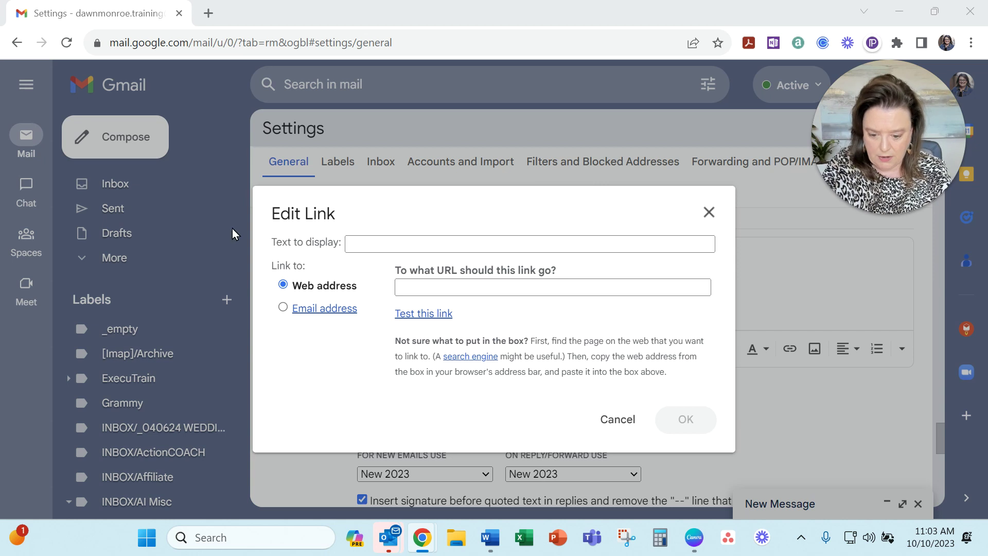
# Link the logo to the Linktree URL and type the signer's full name beneath it.
pyautogui.click(414, 285)
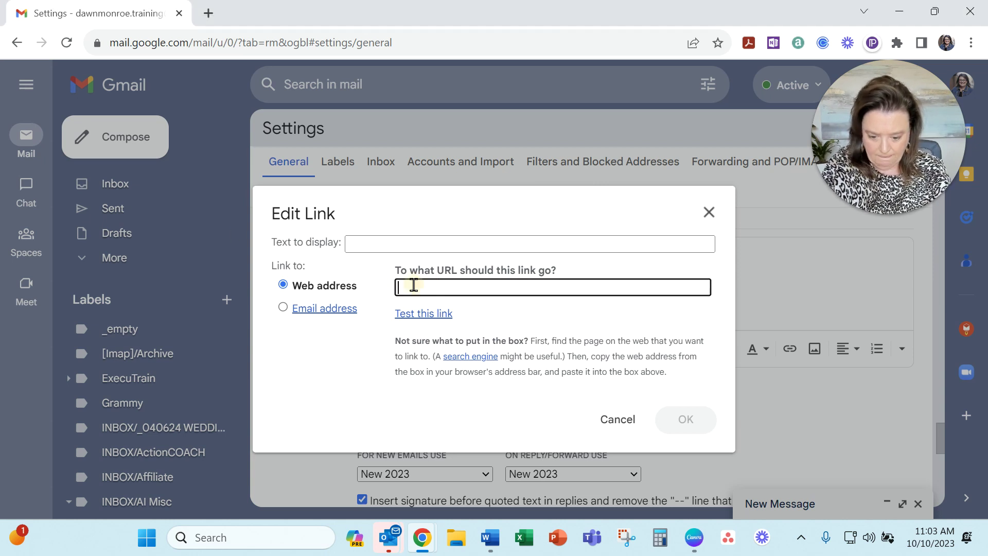
pyautogui.write('https://linktr.ee/dawnmonroetraining')
pyautogui.click(679, 421)
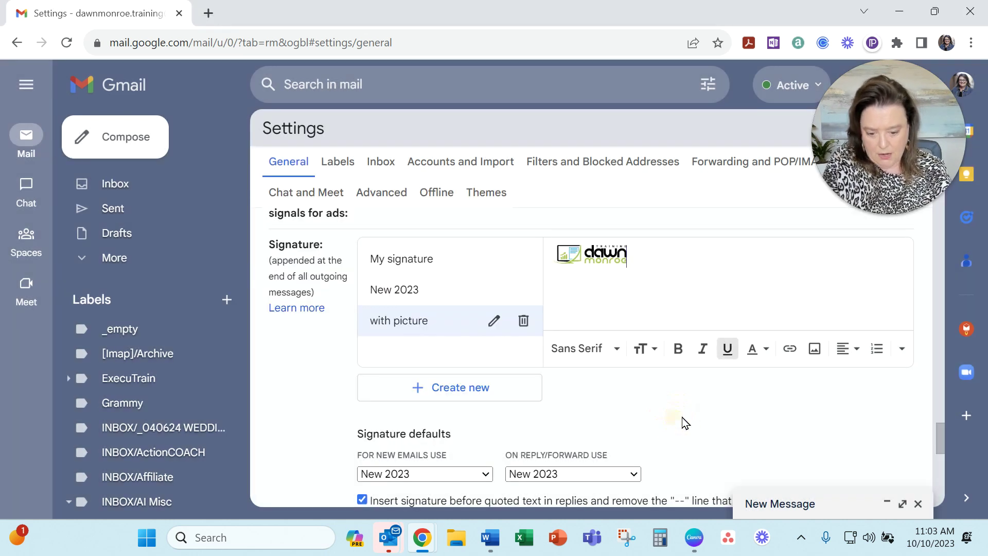
pyautogui.press('Return')
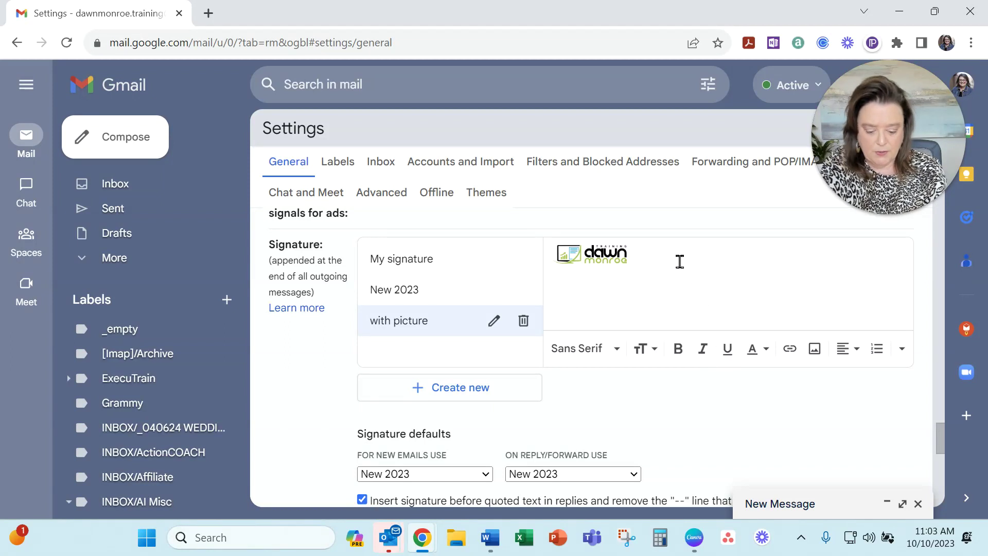
pyautogui.write('Dawn Monroe')
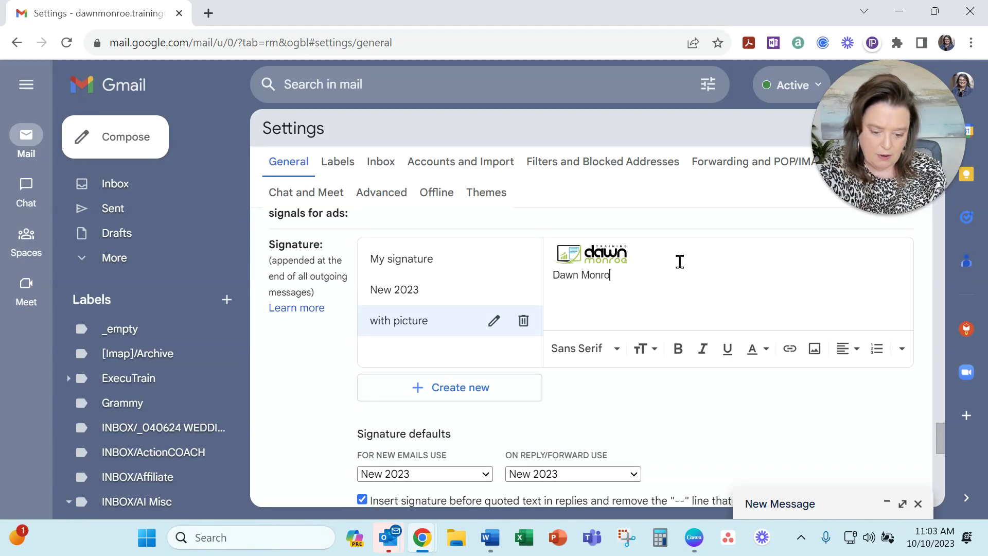
pyautogui.press('Return')
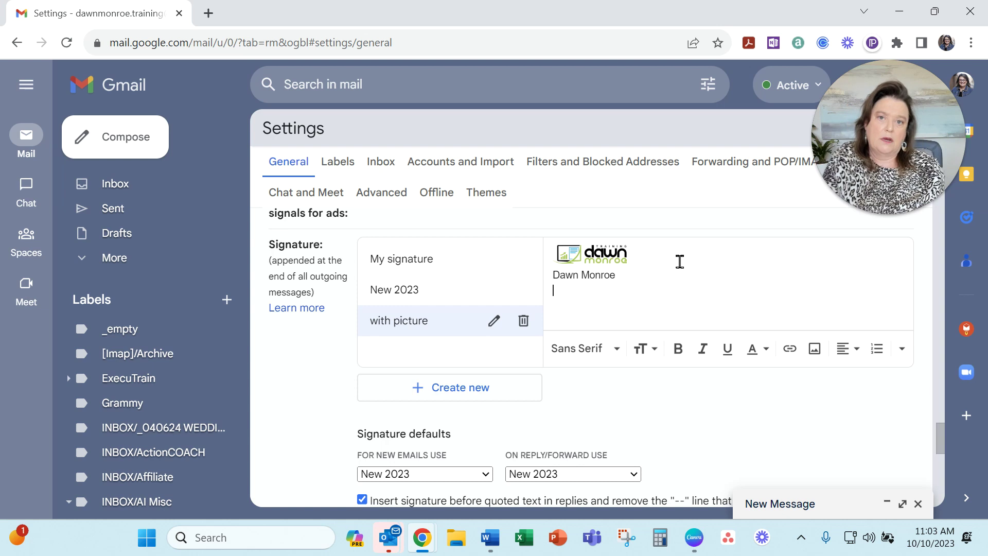